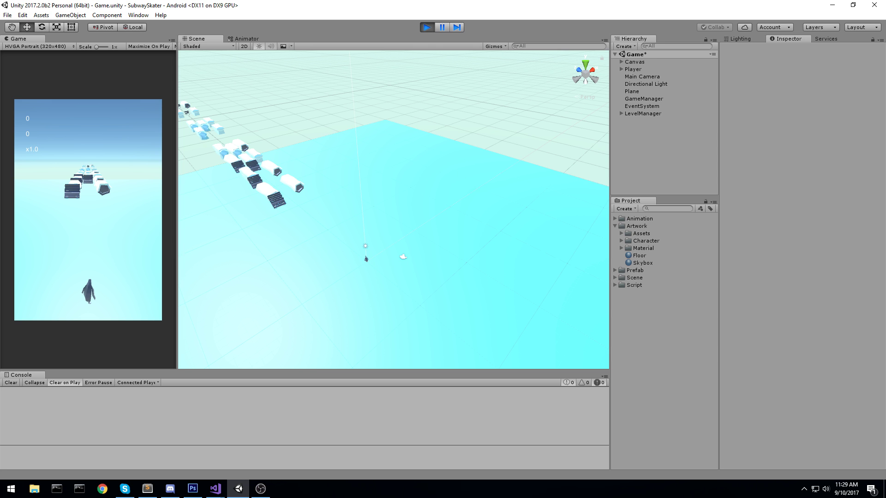
Step: Examine the spawned level pieces and the penguin in the running scene from several angles
scroll(475, 251, "up", 10)
right_click_drag(427, 220, 353, 86)
left_click_drag(352, 87, 349, 214, "alt")
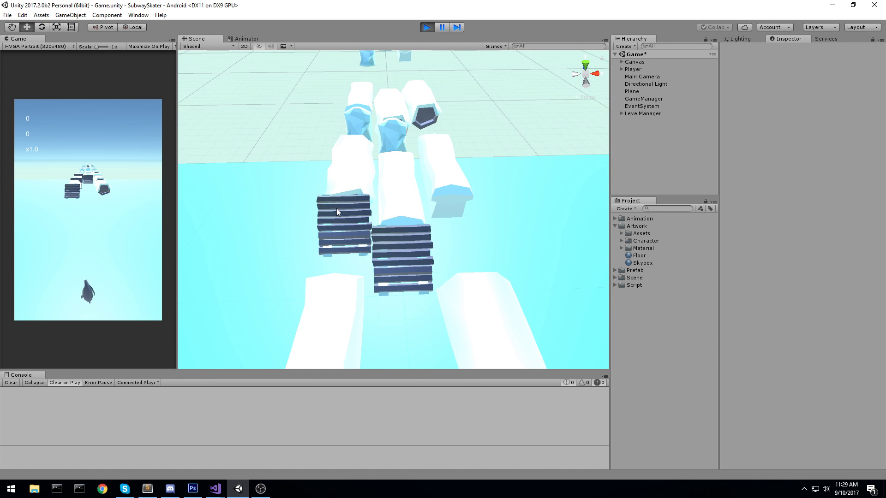
scroll(337, 212, "down", 3)
left_click_drag(336, 212, 506, 300, "alt")
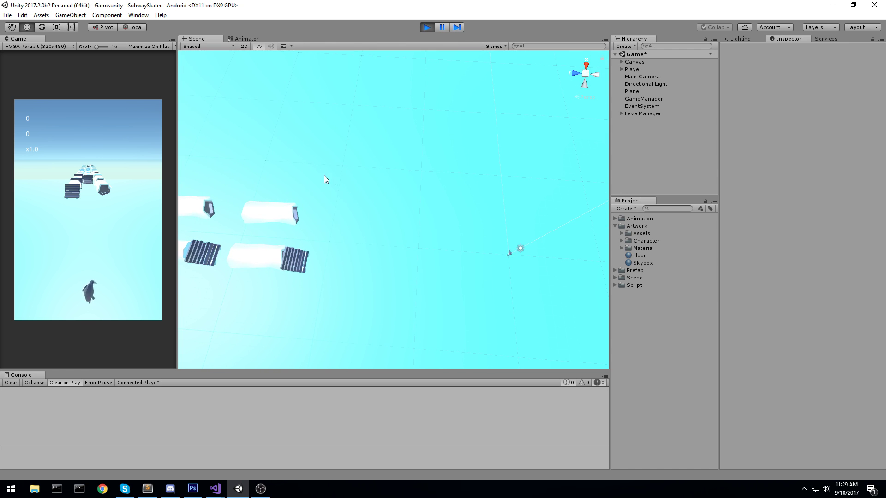
left_click_drag(323, 176, 392, 266)
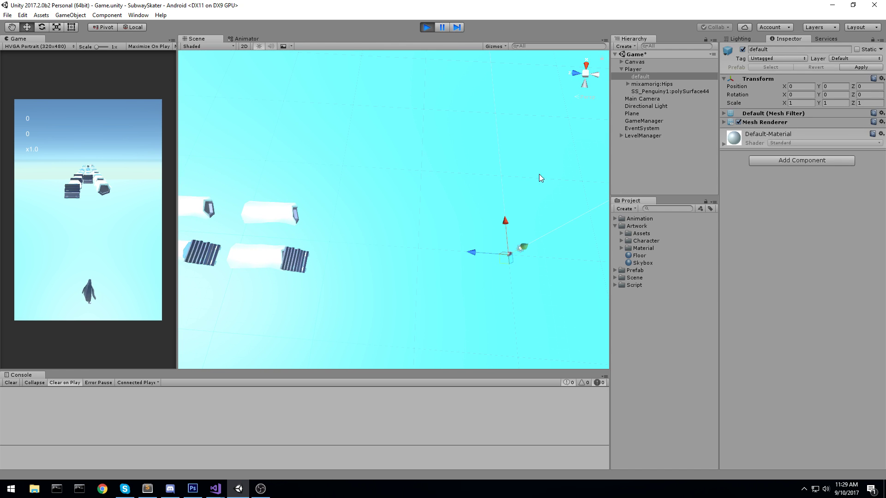
left_click_drag(314, 322, 323, 323)
left_click_drag(454, 211, 305, 144, "alt")
right_click_drag(306, 141, 210, 149)
key("w")
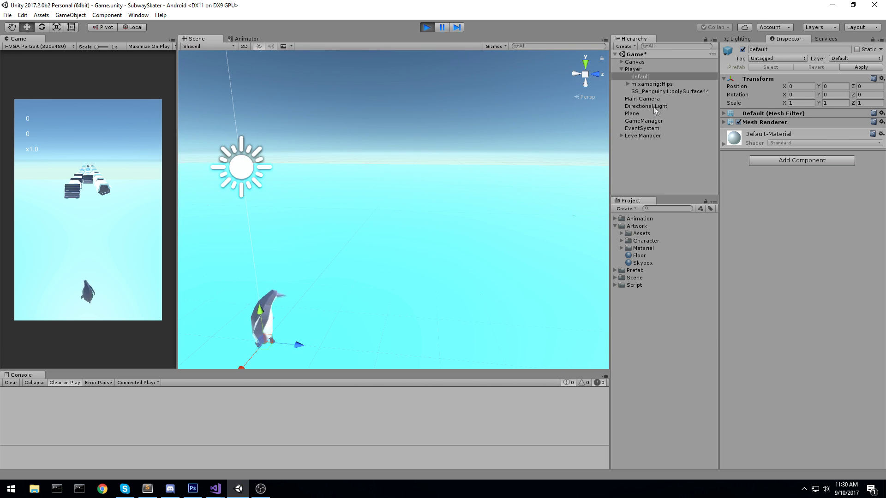
Step: Align the Main Camera with a scene view looking straight down the track of level pieces
left_click(652, 99)
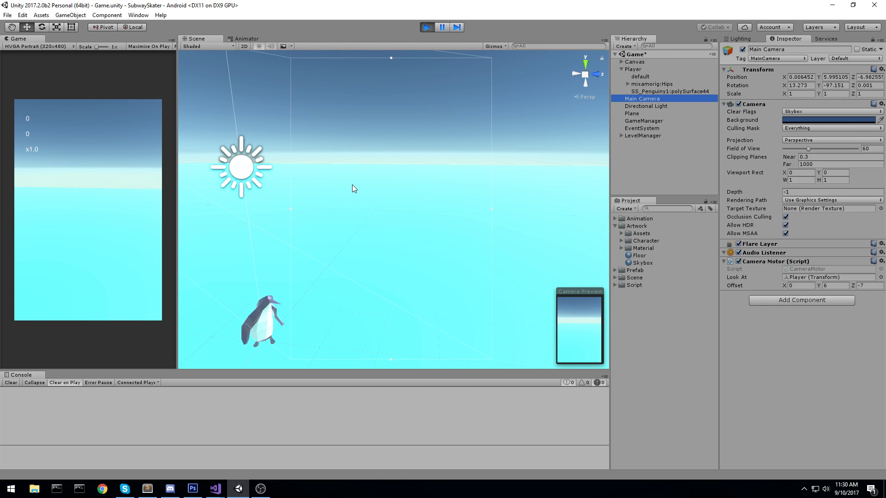
right_click_drag(353, 184, 360, 177)
right_click_drag(415, 205, 668, 224)
key("ctrl+shift+f")
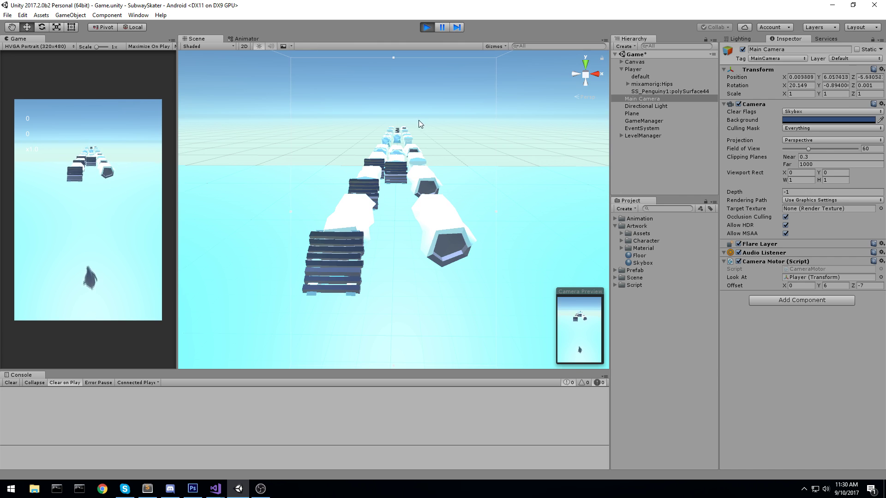
Step: Select the floor Plane and view it together with the level pieces from a distance
left_click_drag(419, 124, 656, 200, "alt")
left_click_drag(398, 176, 517, 243)
left_click_drag(300, 135, 522, 257, "alt")
left_click(522, 256)
scroll(508, 253, "down", 8)
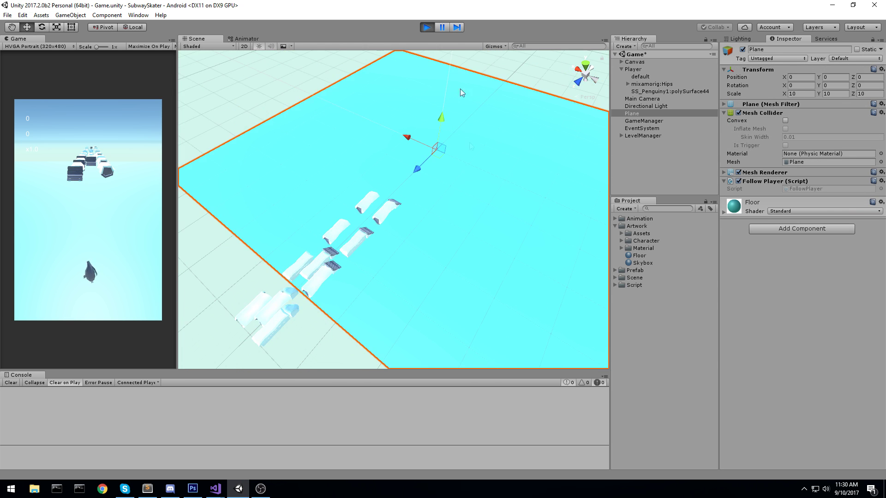
Step: Start the run and switch lanes while watching the floor Plane follow the player, and exit play mode
left_click(98, 126)
left_click_drag(516, 263, 355, 277, "alt")
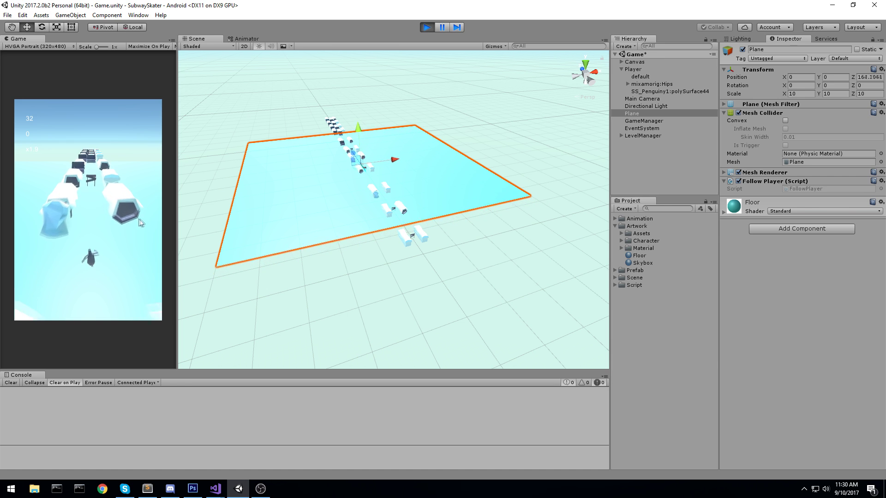
left_click_drag(96, 154, 127, 327)
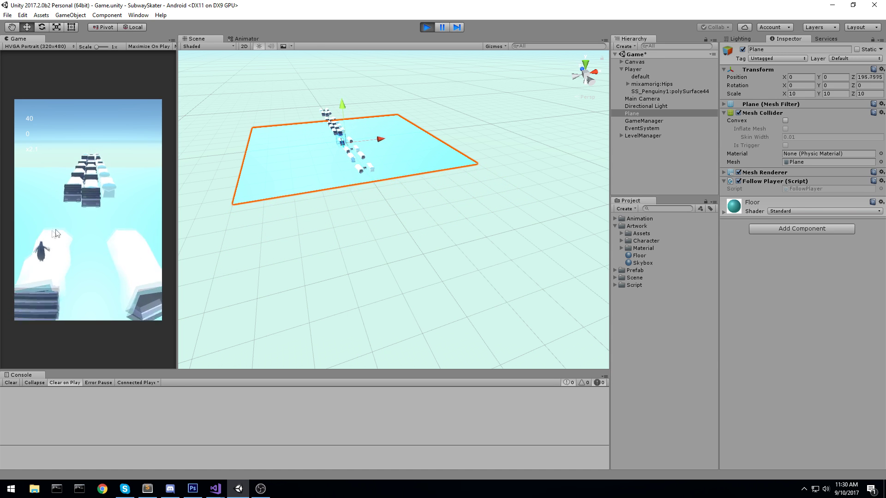
left_click(427, 26)
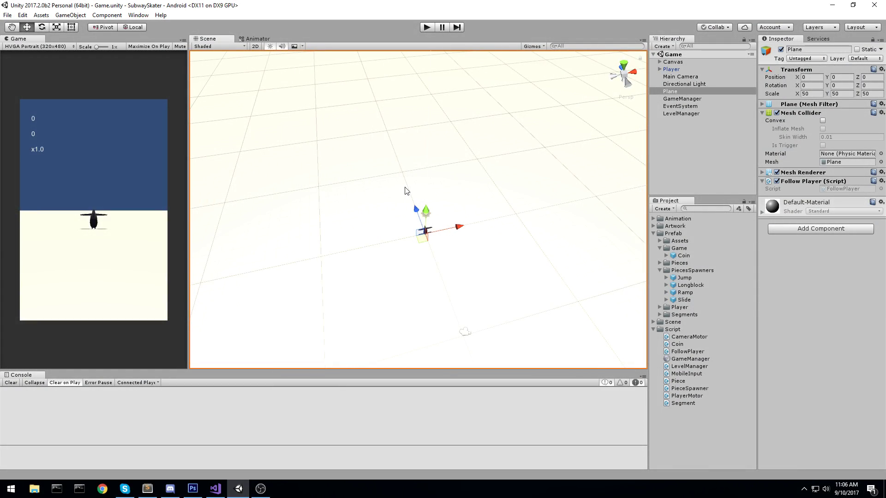
Step: Enter play mode and try an X rotation of 15 on the Main Camera
scroll(544, 182, "up", 2)
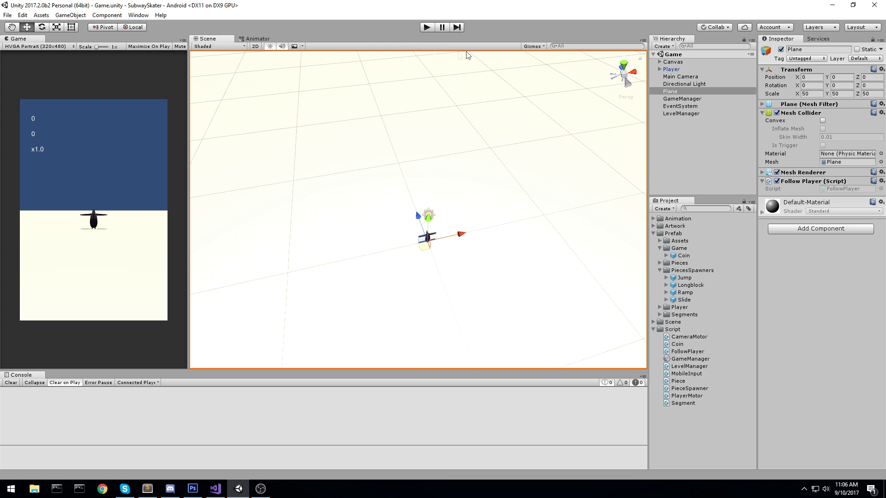
left_click(427, 27)
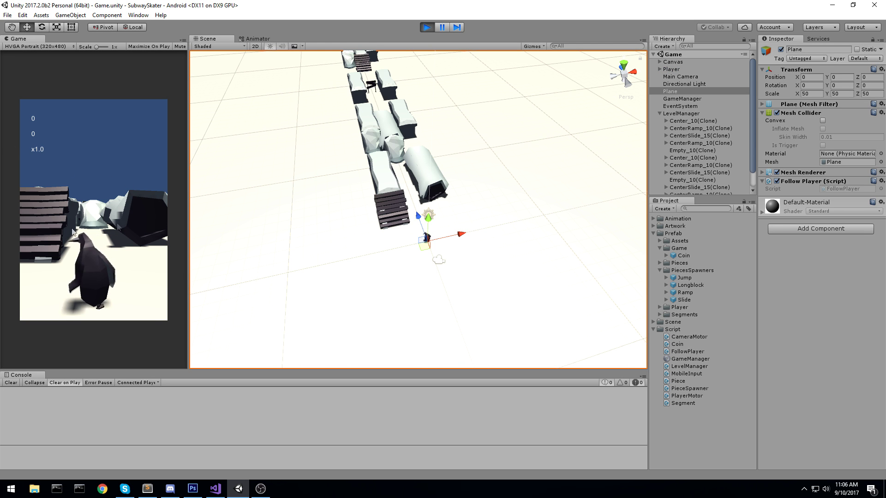
scroll(395, 131, "up", 4)
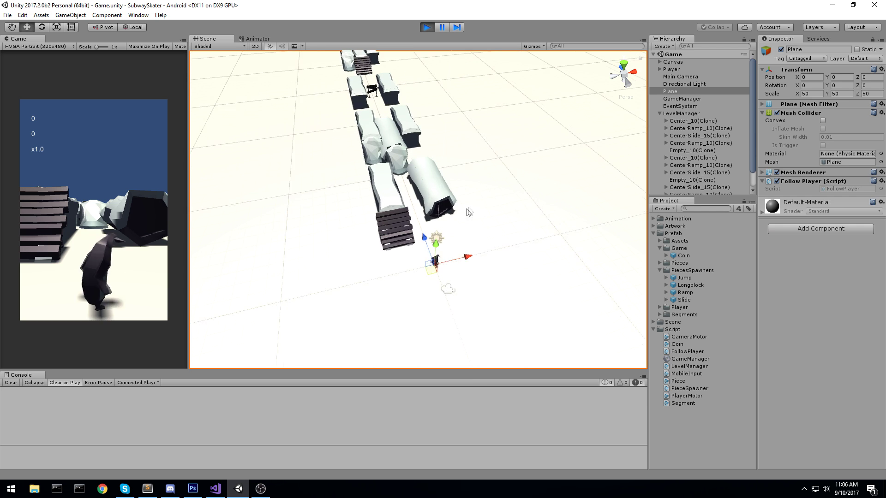
left_click(688, 76)
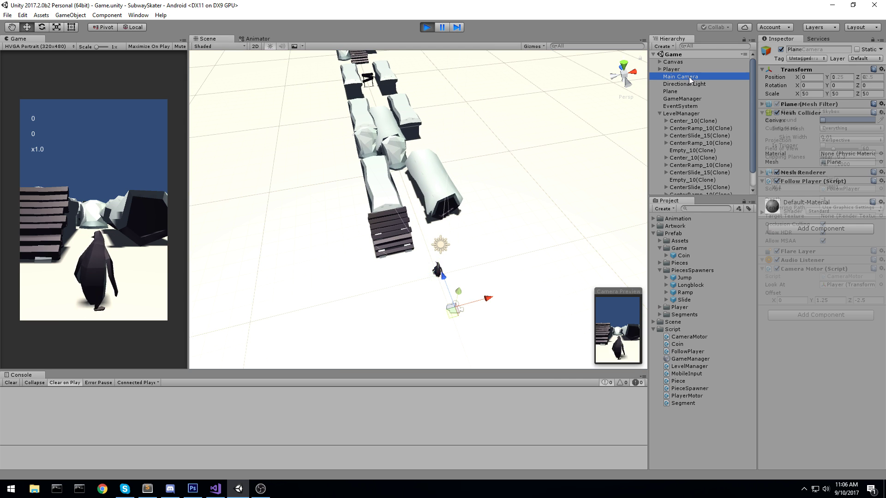
left_click(810, 86)
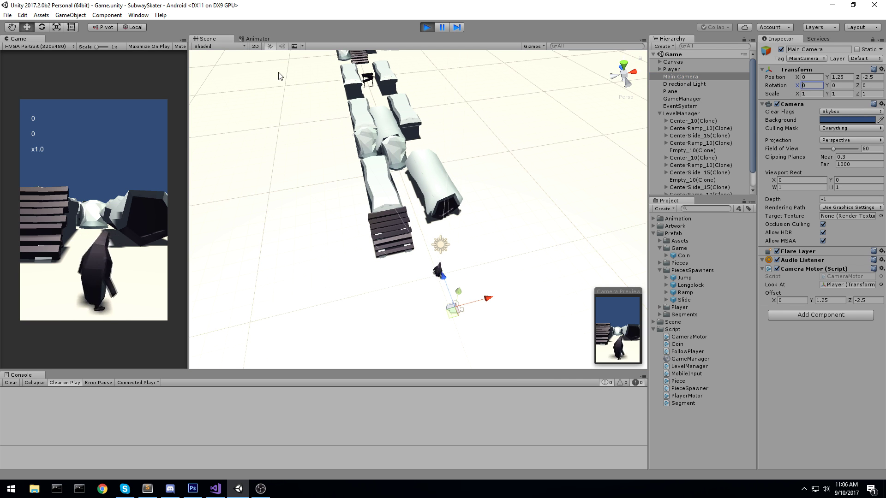
type("15")
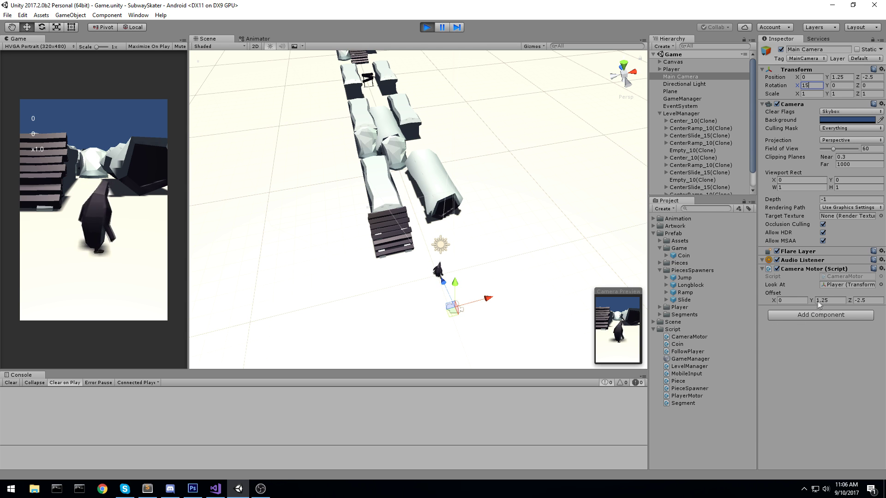
Step: Try a Camera Motor offset of Y 6 and Z -8, and adjust Z to -6.82
type("6")
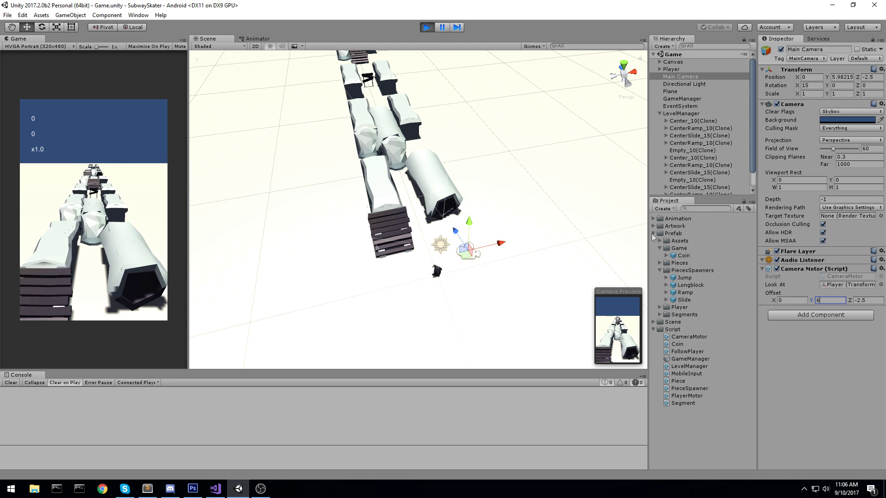
type("-8")
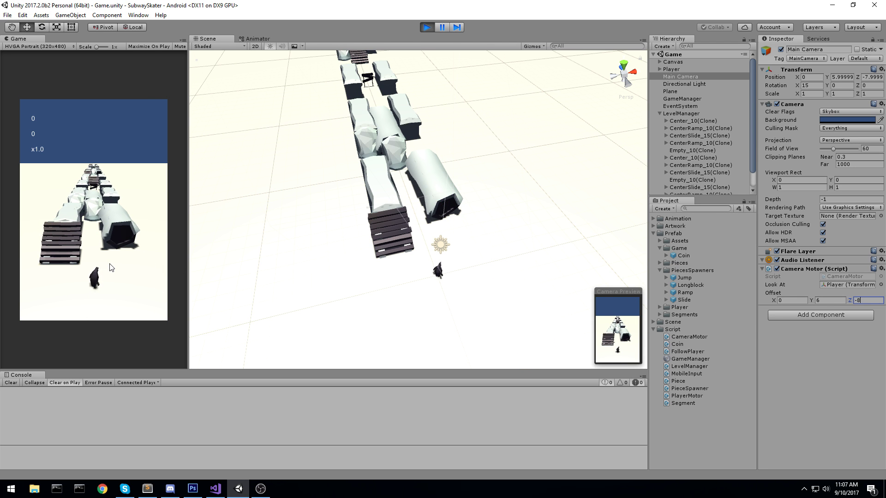
left_click_drag(851, 300, 858, 301)
Step: Playtest the trial camera placement by steering the penguin between lanes
left_click_drag(99, 246, 49, 247)
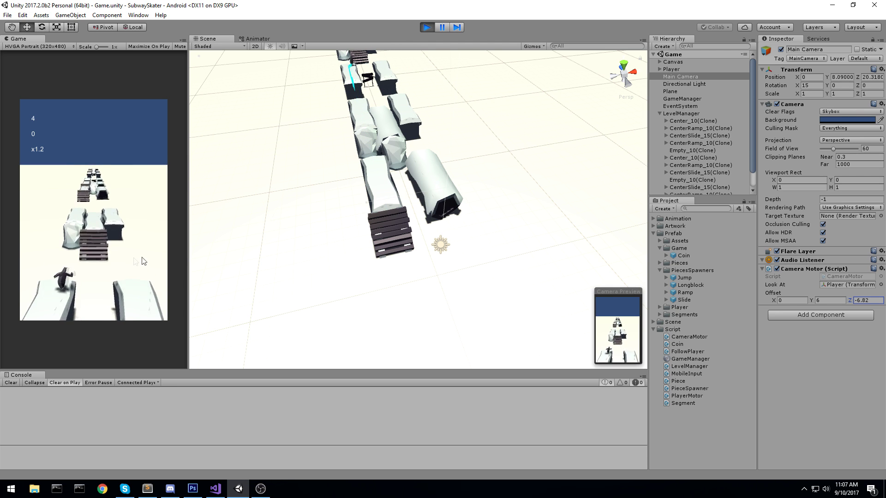
mouse_move(99, 282)
left_mouse_down()
mouse_move(159, 259)
mouse_move(45, 241)
left_mouse_up()
left_click_drag(117, 255, 75, 254)
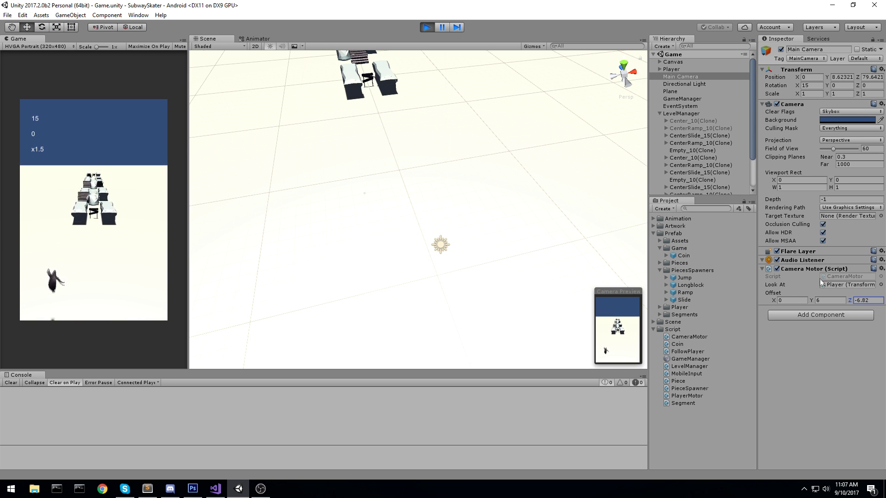
Step: Exit play mode and set the Main Camera's Camera Motor offset to Y 6, Z -7 and its X rotation to 15
left_click(427, 27)
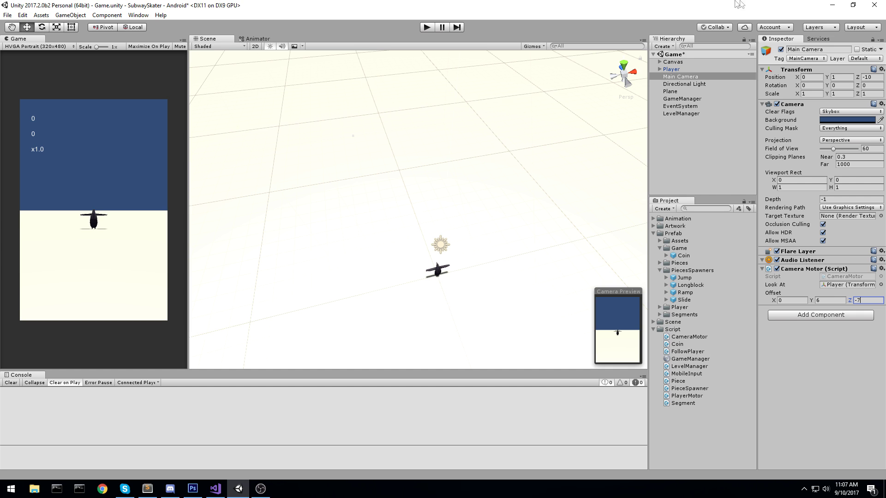
type("15")
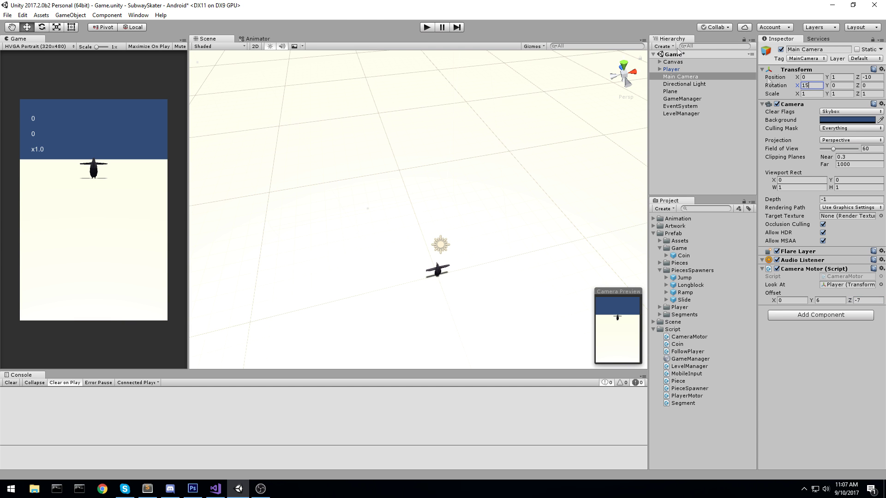
Step: Playtest the new camera settings while changing lanes, and exit play mode
left_click(427, 27)
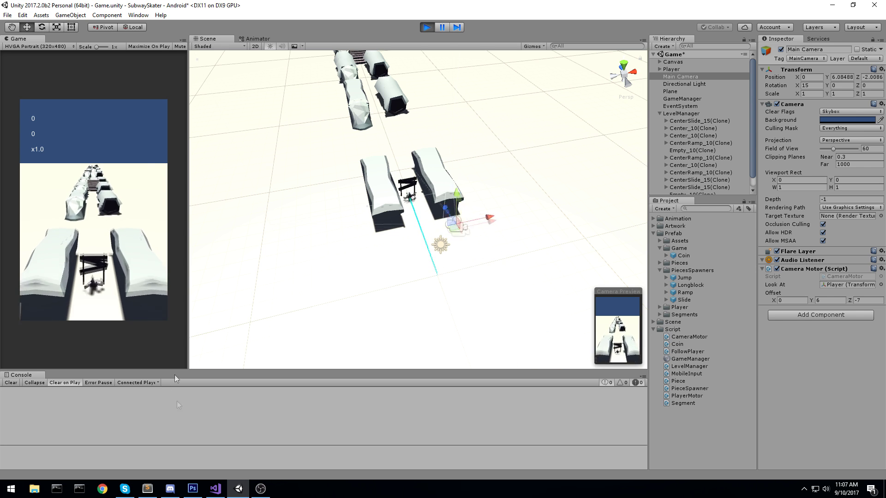
left_click_drag(153, 237, 77, 256)
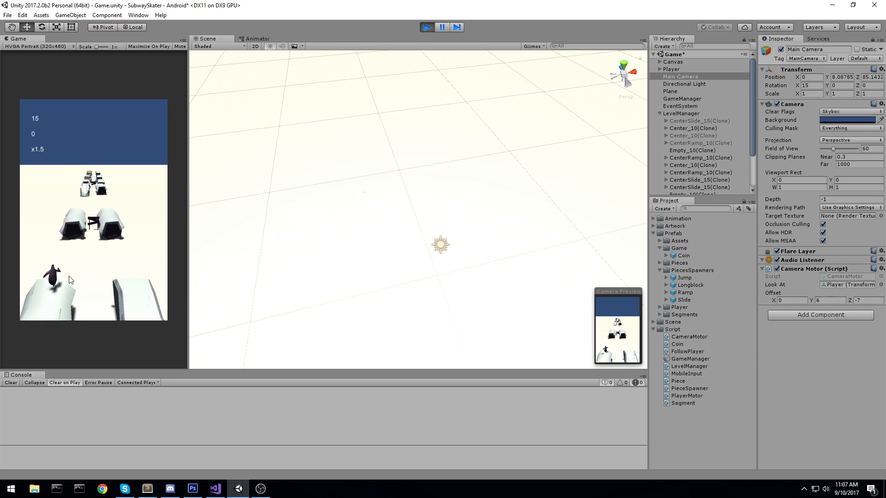
left_click_drag(90, 283, 230, 240)
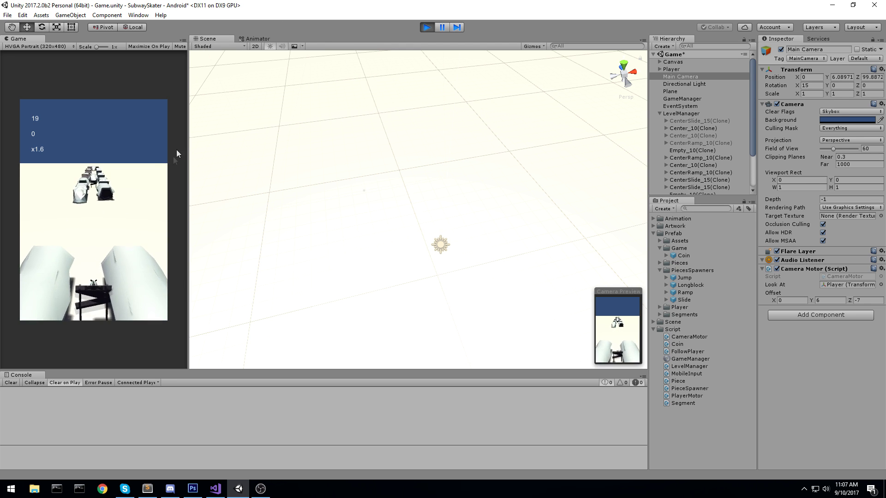
left_click(427, 27)
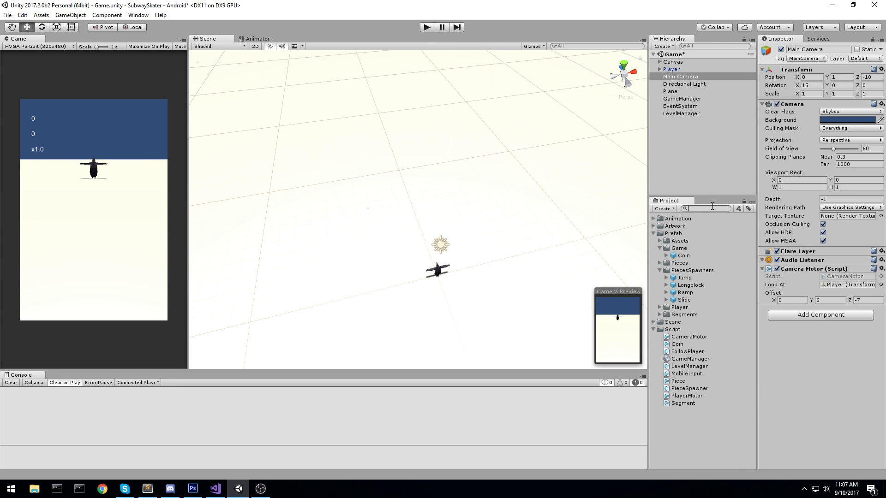
Step: Search the project assets for "Player" and open the PlayerMotor script in Visual Studio
type("Plaue")
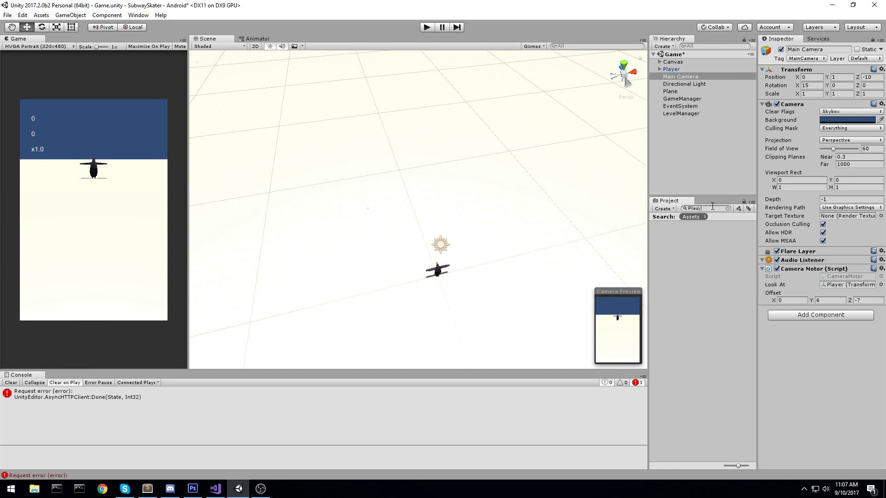
key("BackSpace")
key("BackSpace")
type("yer")
key("Down")
key("Right")
key("Down")
key("Down")
key("Return")
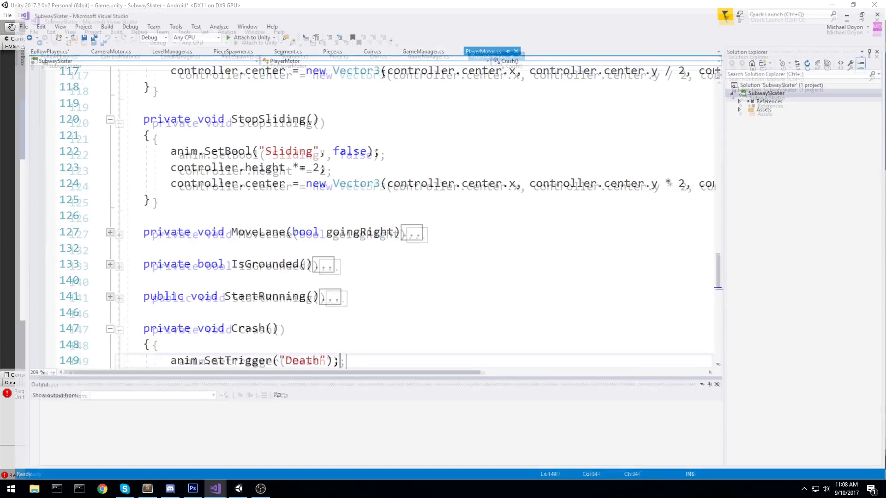
Step: Set the LANE_DISTANCE constant to 2.5f, save the PlayerMotor script and return to Unity
scroll(704, 202, "up", 20)
left_click_drag(714, 202, 708, 92)
left_click(405, 176)
left_click(401, 167)
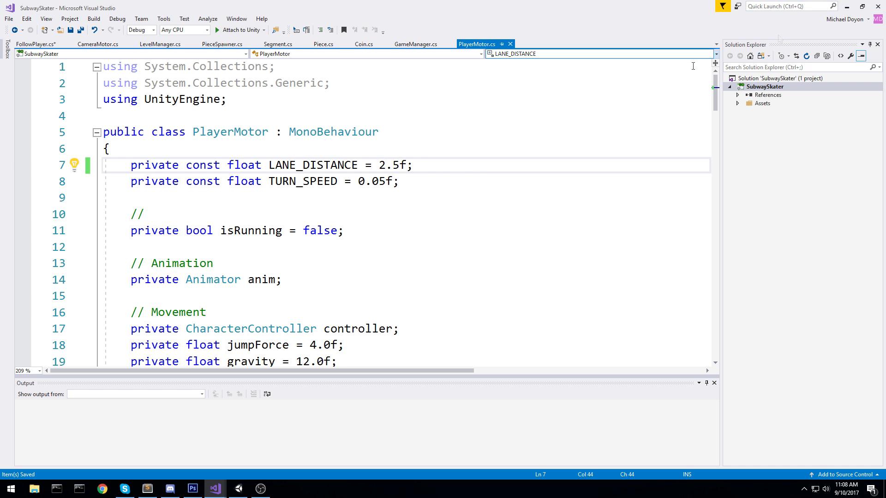
left_click(850, 6)
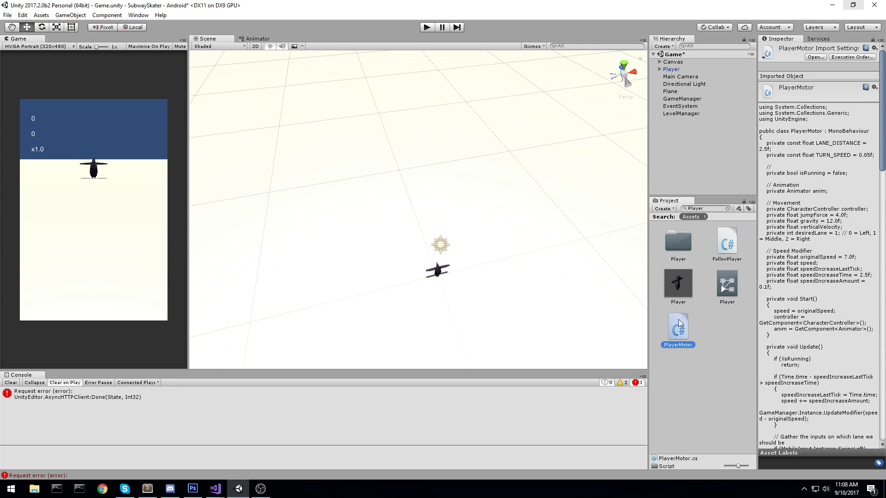
Step: Clear the console and the asset search, and tidy the Prefab folders to show the contents of Segments
left_click(10, 383)
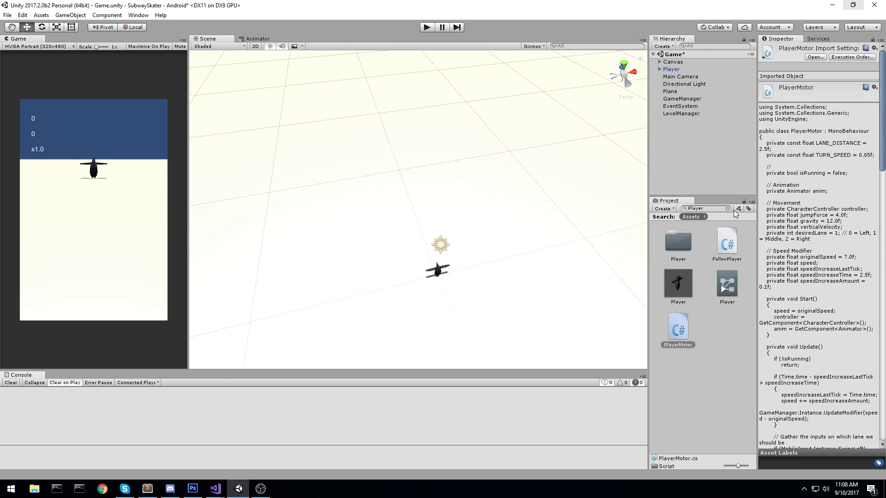
left_click(727, 209)
left_click(685, 309)
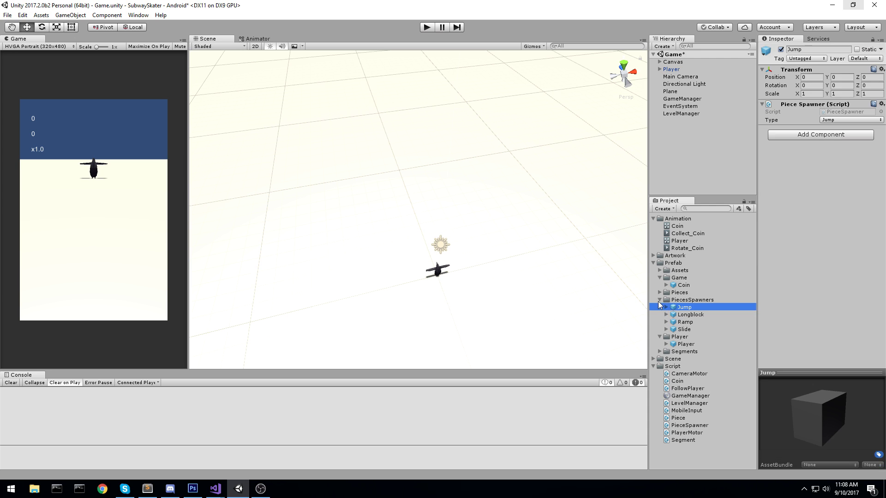
left_click(660, 300)
left_click(661, 285)
left_click(677, 262)
left_click(660, 278)
left_click(667, 300)
left_click(660, 300)
left_click(660, 308)
left_click(667, 314)
Step: Add the Center_10, CenterRamp_10 and CenterSlide_15 segment prefabs to the scene together
left_click(701, 329)
left_click(700, 344, "shift")
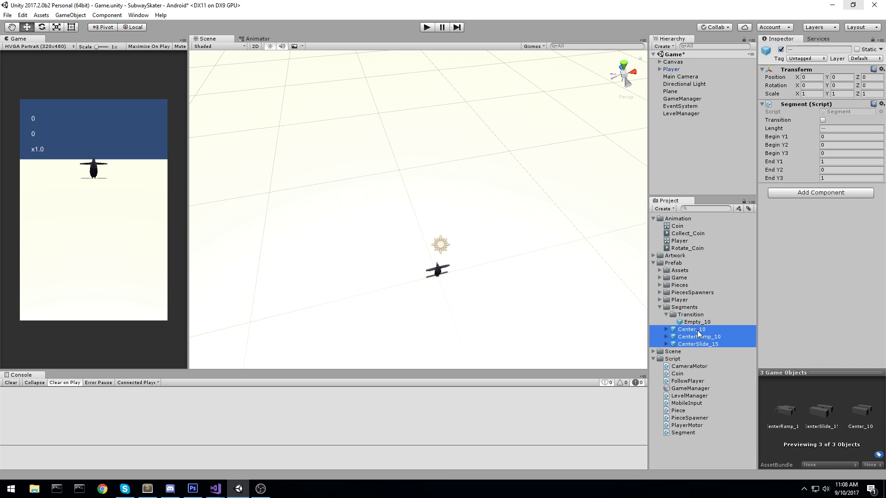
left_click_drag(682, 224, 676, 161)
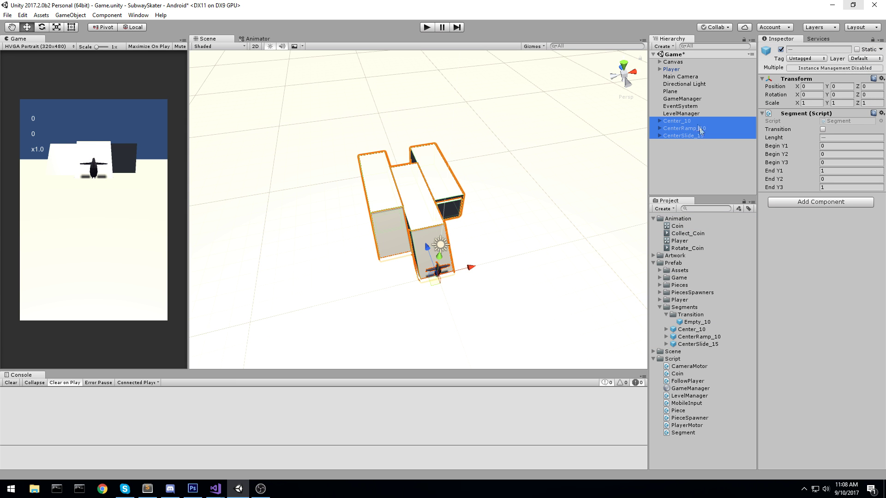
Step: In Center_10, set the X position of Longblock (1) and Ramp (1) to -2.5 and of Longblock (2) to 2.5
left_click(691, 121)
key("Down")
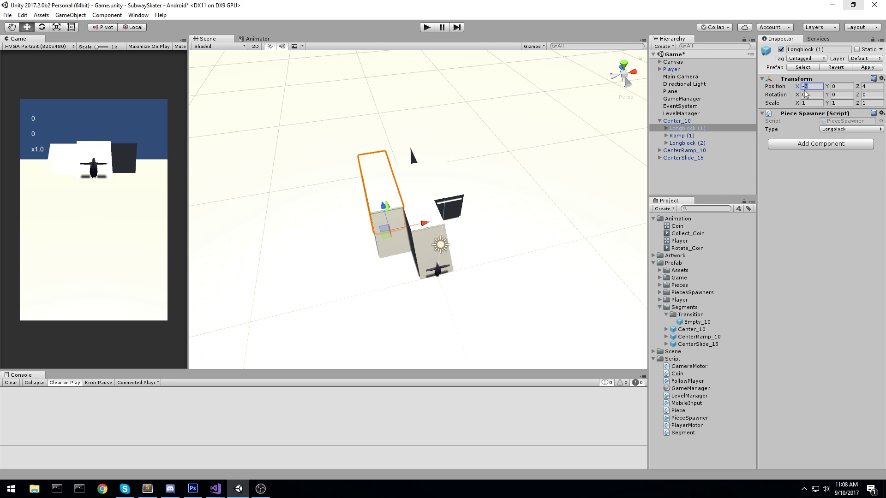
type("-2.5")
left_click(714, 136)
left_click(806, 87)
type("-2.5")
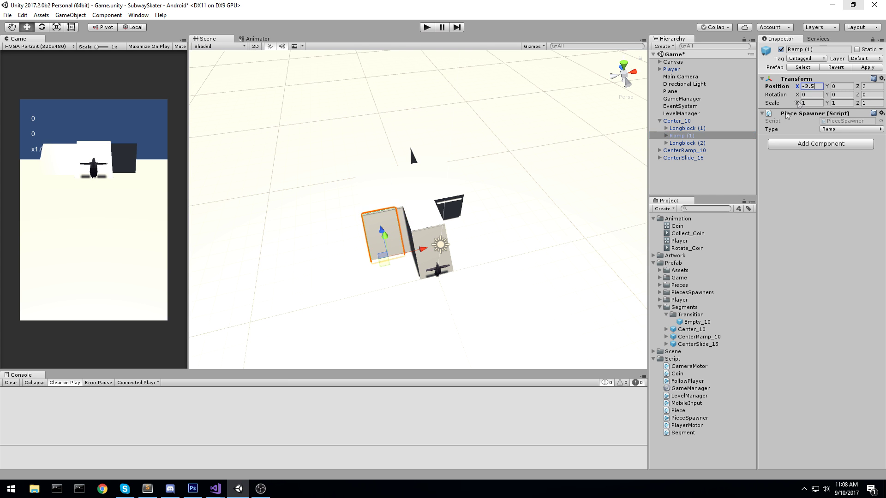
left_click(697, 145)
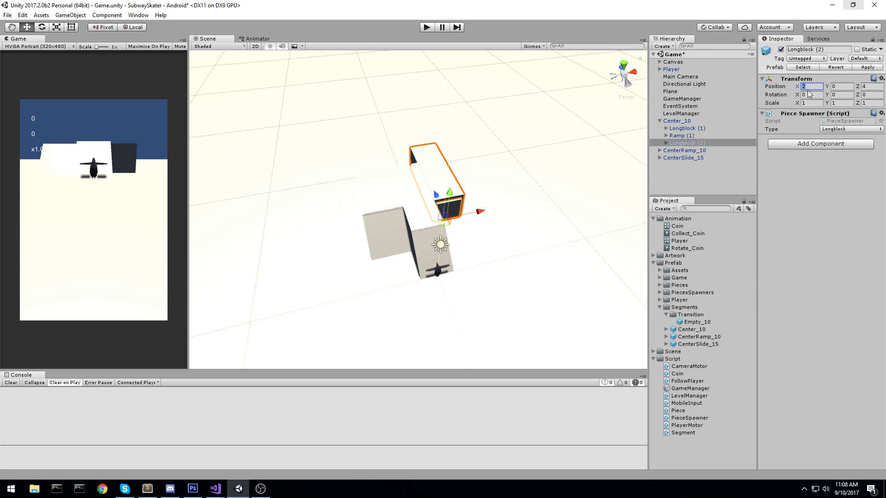
type("2.5")
Step: Set the Z position of Center_10 to 0 and delete the segment from the scene
middle_click_drag(447, 171, 446, 233)
left_click_drag(447, 234, 396, 201, "alt")
left_click(685, 123)
left_click(874, 86)
type("0")
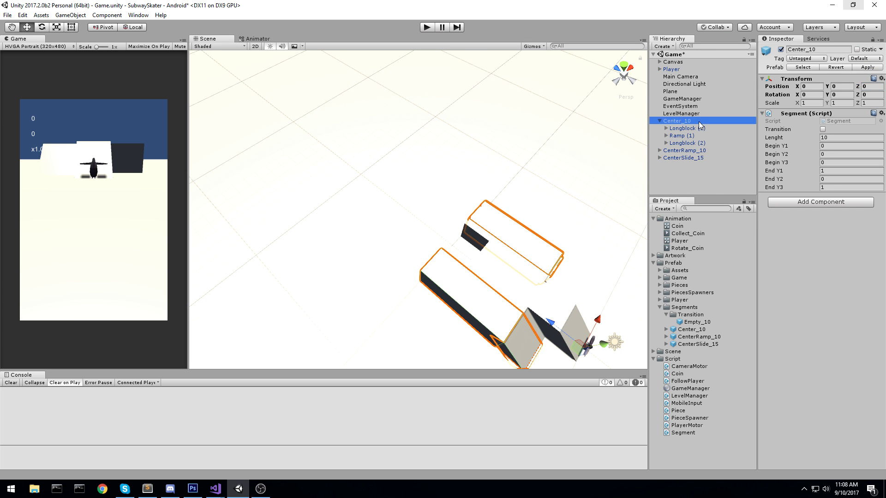
key("Delete")
Step: In CenterRamp_10, set the X position of Longblock (1) and Ramp (1) to -2.5 and of Longblock (2) to 2.5
left_click(673, 121)
middle_click_drag(553, 143, 463, 91)
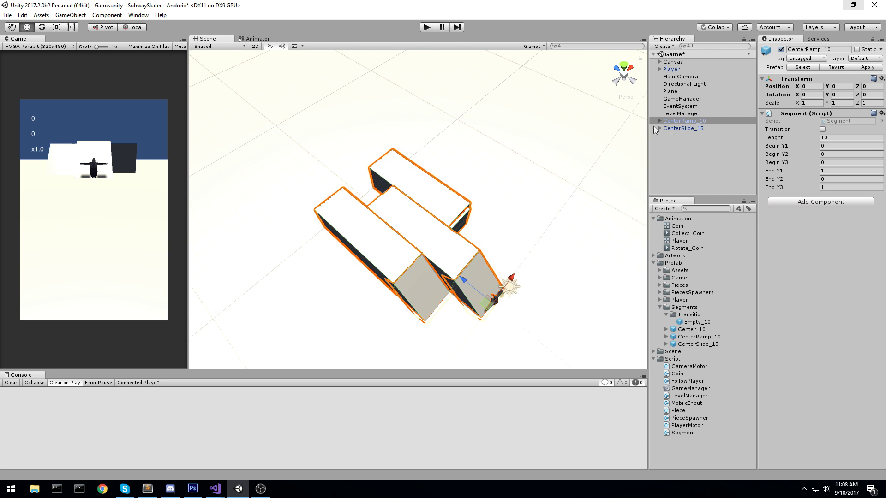
left_click(696, 130)
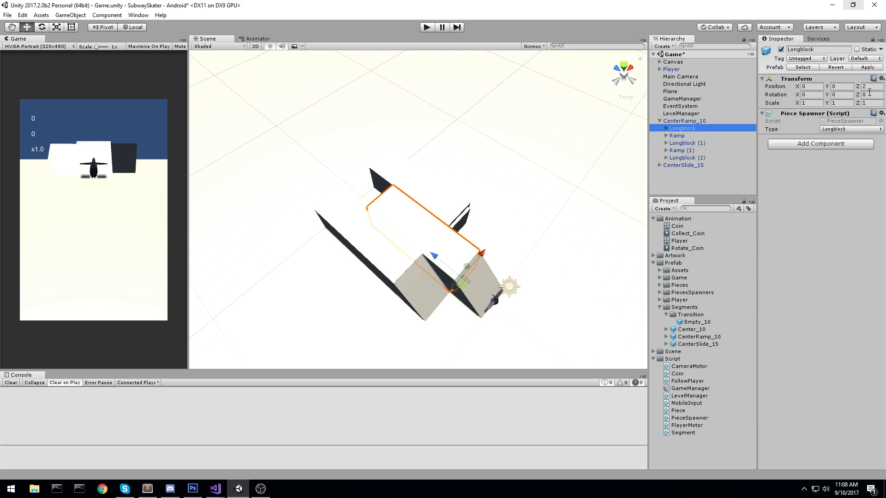
left_click(689, 137)
left_click(684, 143)
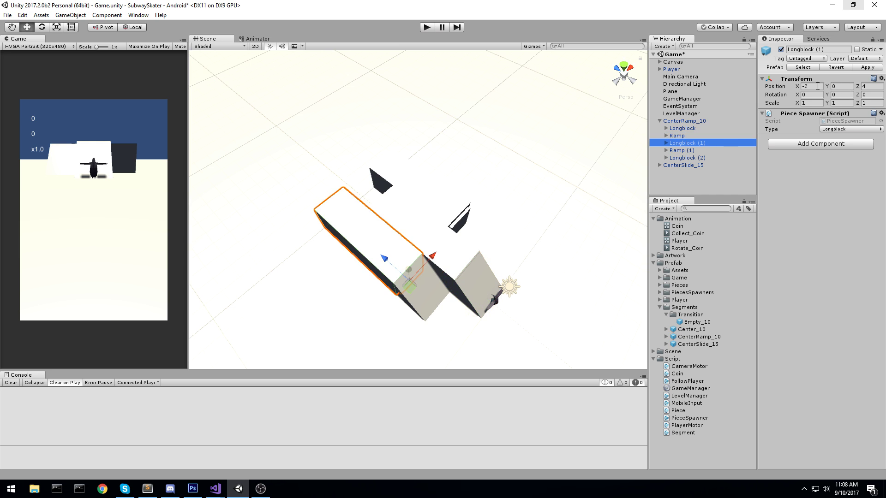
type("-2.5")
left_click(682, 150)
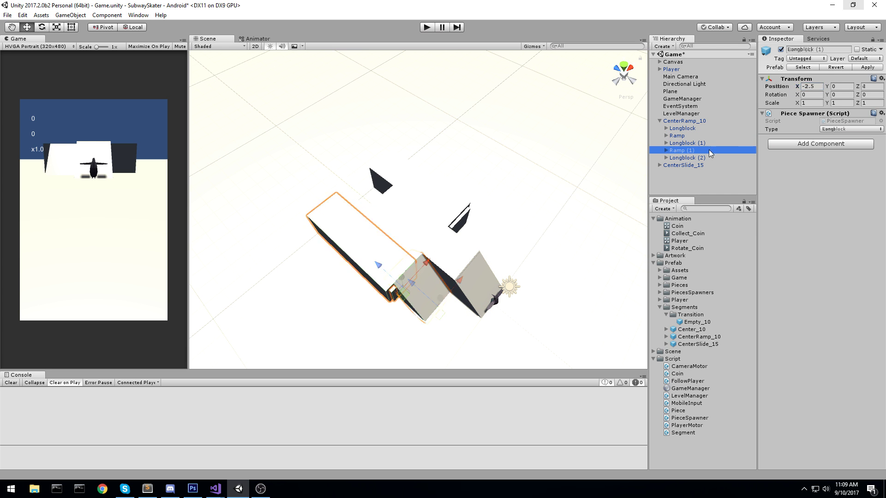
left_click(701, 159)
left_click(816, 86)
type("2.5")
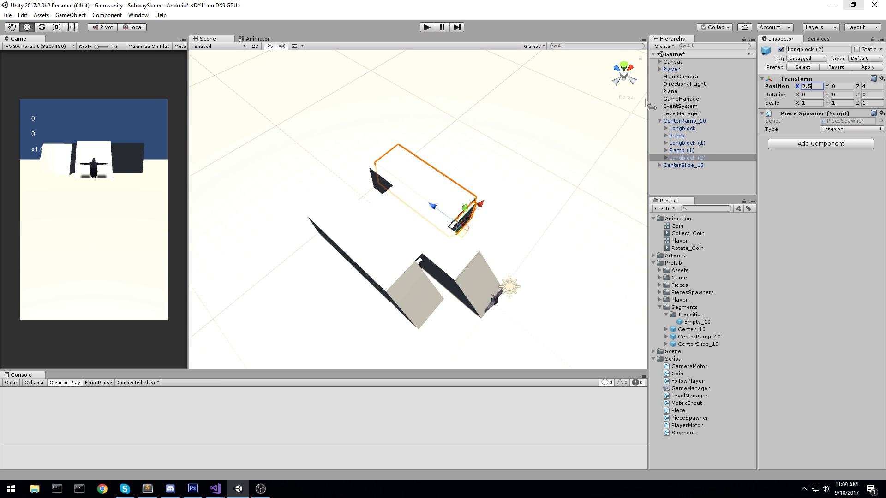
Step: Apply the CenterRamp_10 changes to its prefab and delete the segment from the scene
left_click(701, 120)
left_click(867, 68)
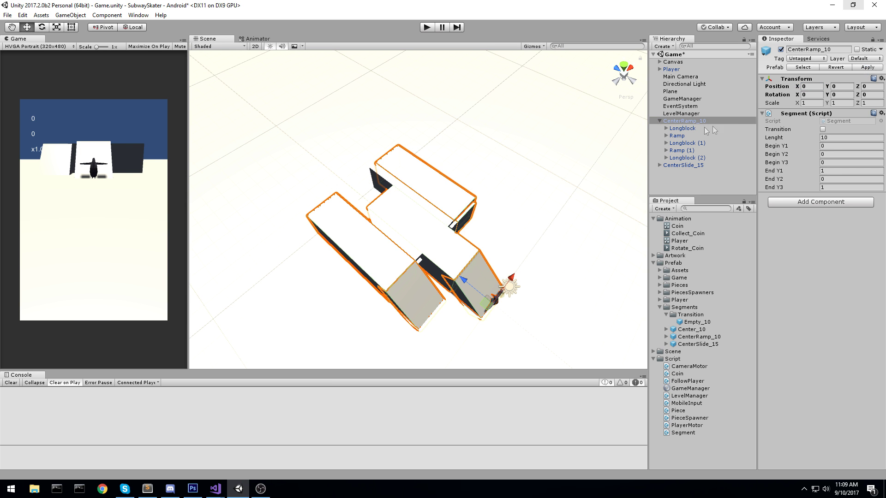
key("Delete")
Step: In CenterSlide_15, set Longblock (1)'s X position to -2.5 and Longblock (2)'s to 2.5, and delete the segment from the scene
left_click(701, 129)
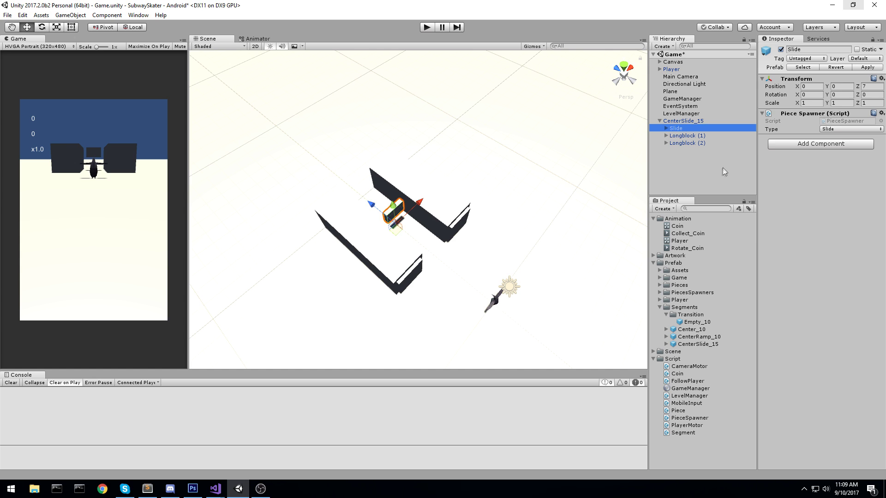
key("Down")
left_click(818, 87)
type("-2.5")
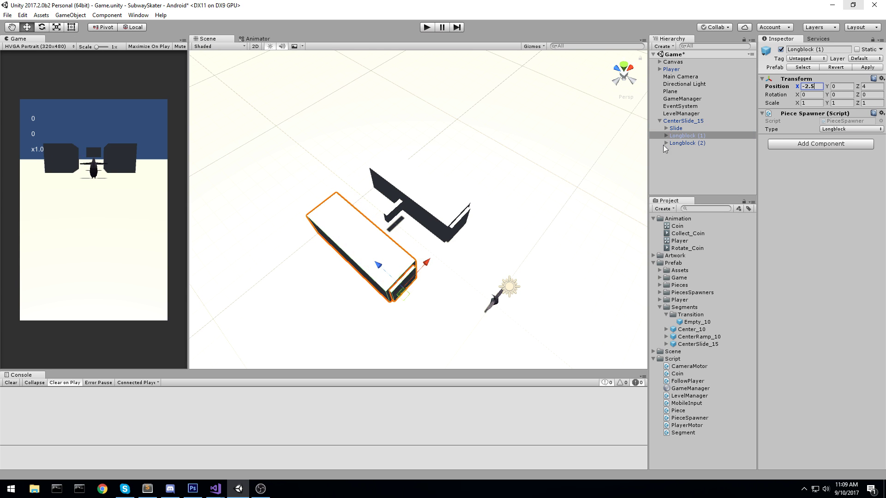
left_click(685, 143)
left_click(820, 87)
type("2.5")
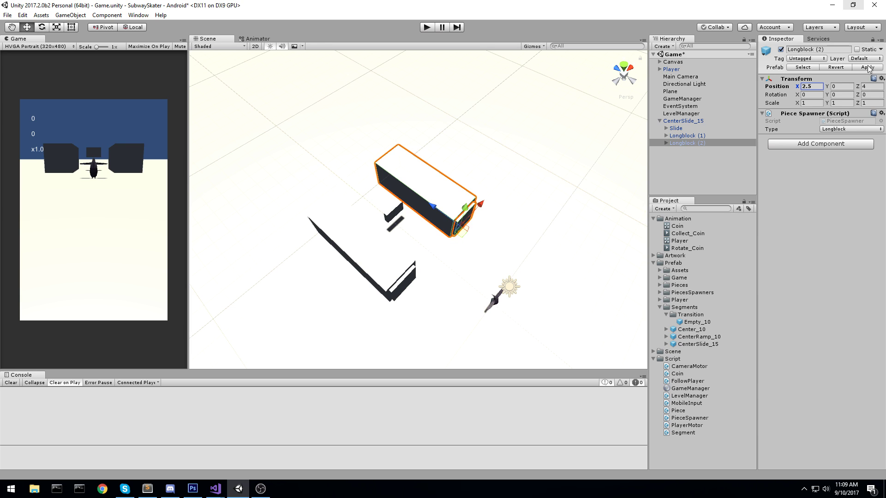
left_click(674, 121)
key("Delete")
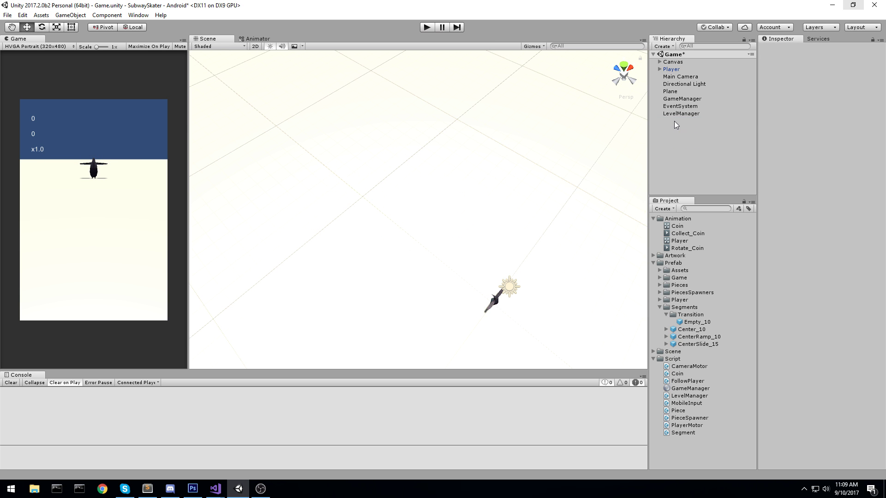
Step: Run the game and inspect the spacing of the spawned level segments in the Scene view
key("ctrl+p")
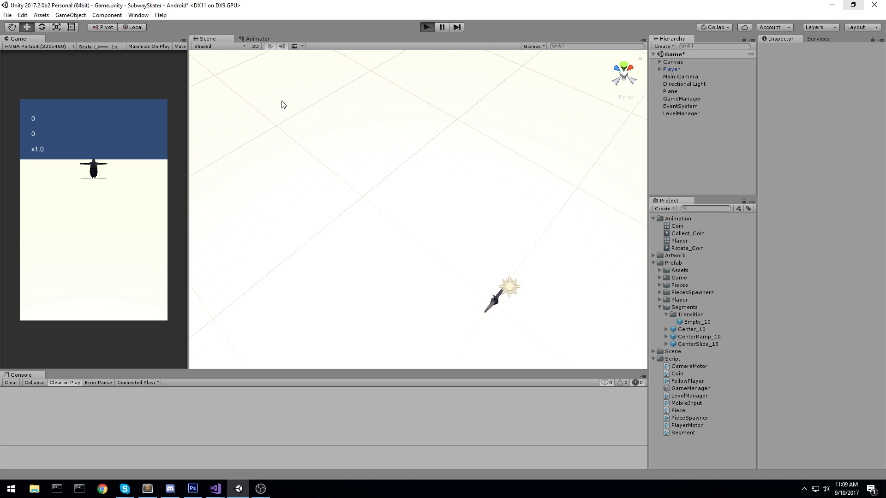
left_click_drag(282, 107, 321, 91, "alt")
key("w")
mouse_move(321, 91)
right_mouse_down()
mouse_move(297, 105)
mouse_move(313, 109)
mouse_move(312, 79)
right_mouse_up()
key("w")
key("s")
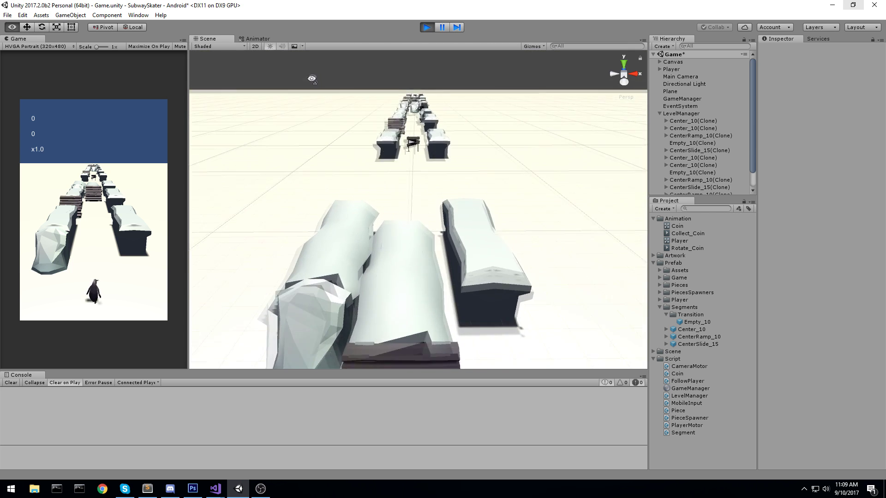
left_click_drag(312, 79, 314, 92, "alt")
Step: Playtest the runner by jumping and switching lanes among the segments, and stop play mode
left_click_drag(72, 229, 44, 227)
left_click_drag(93, 287, 75, 116)
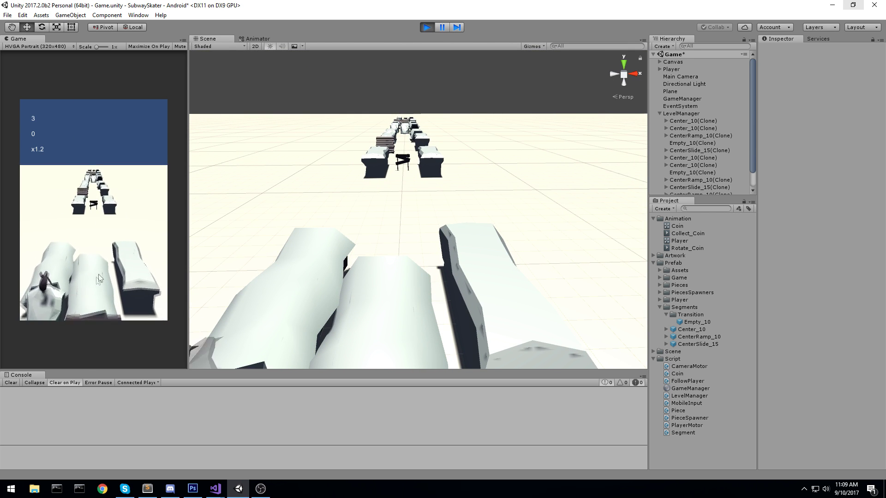
key("Right")
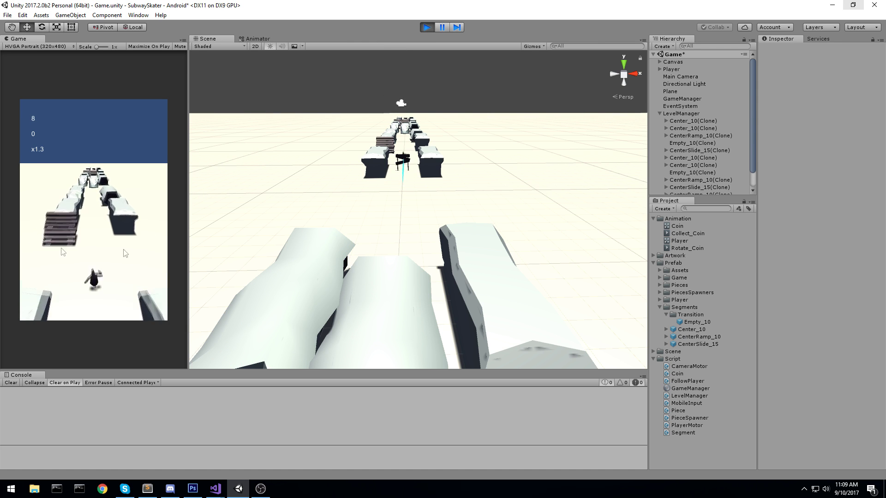
key("Left")
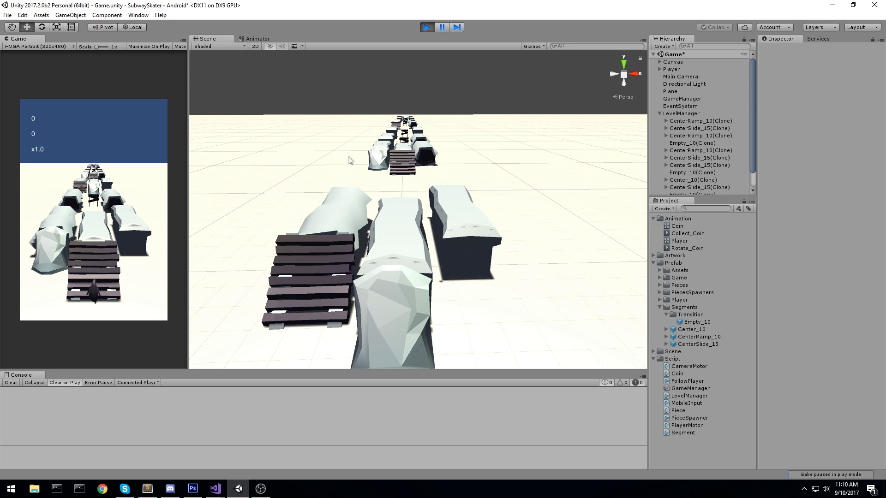
left_click(427, 27)
Step: Search the project assets for "level" and open the LevelManager script in Visual Studio
type("level")
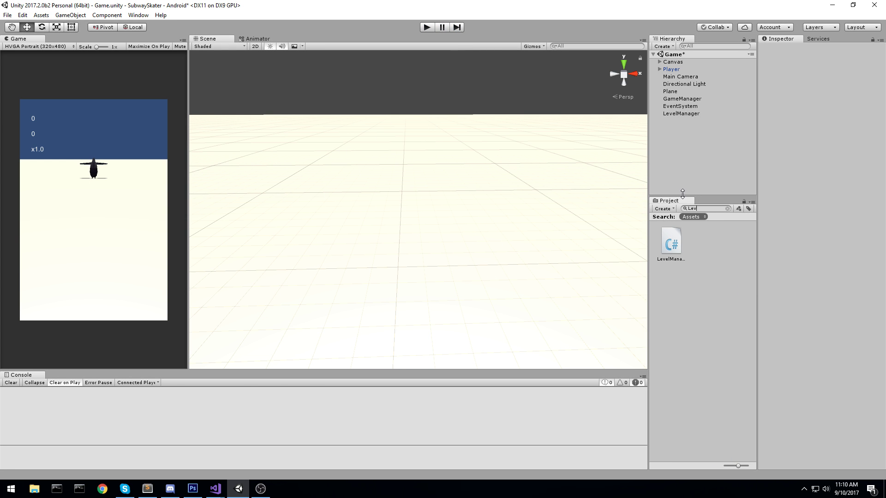
key("Down")
key("Return")
left_click(472, 267)
scroll(402, 156, "up", 20)
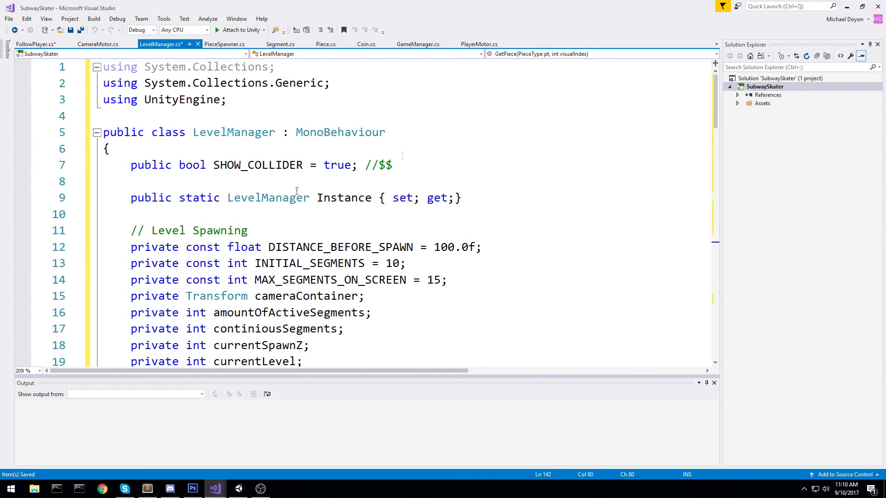
Step: Duplicate the INITIAL_SEGMENTS constant declaration onto the line below it
left_click(406, 214)
scroll(406, 214, "down", 2)
left_click(510, 184)
left_click_drag(439, 163, 81, 165)
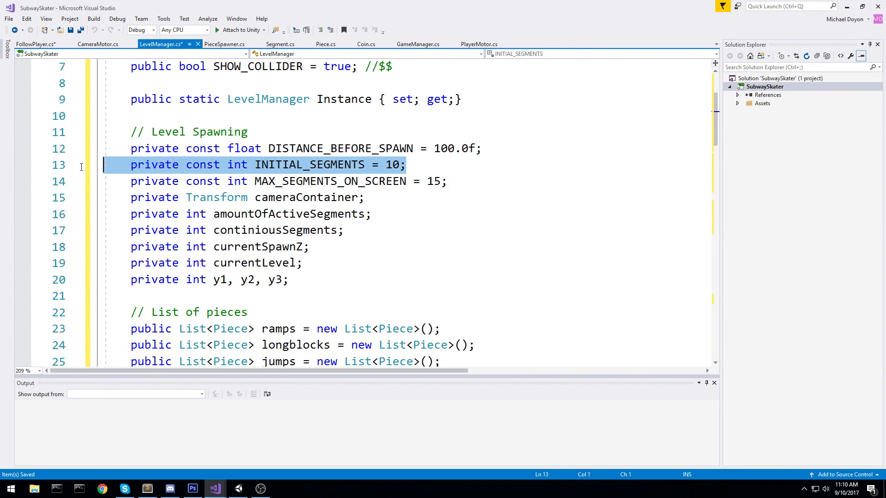
key("ctrl+c")
key("End")
key("Return")
key("ctrl+v")
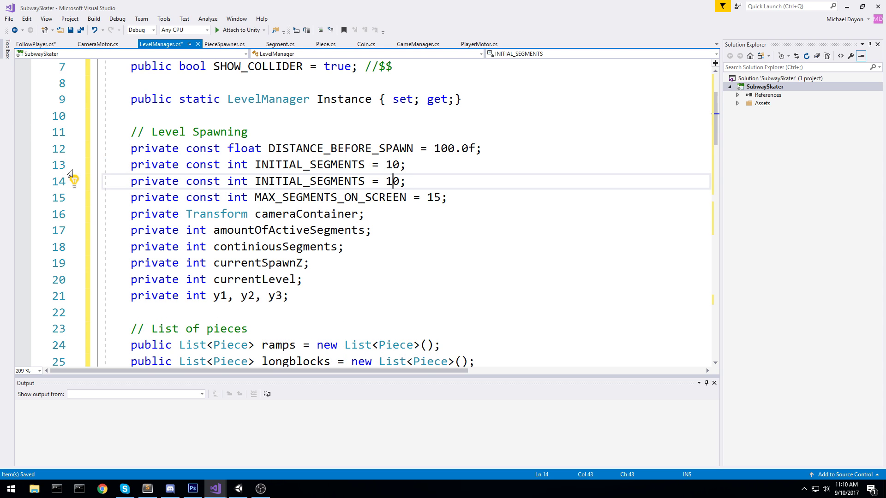
Step: Rename the duplicated constant to INTIIAL_TRANSITION_SEGMENTS
key("ctrl+shift+Left")
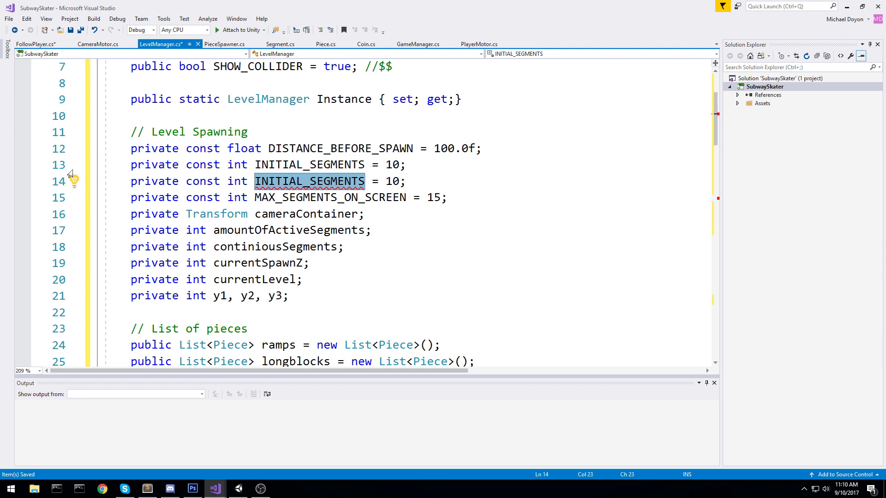
type("INTI")
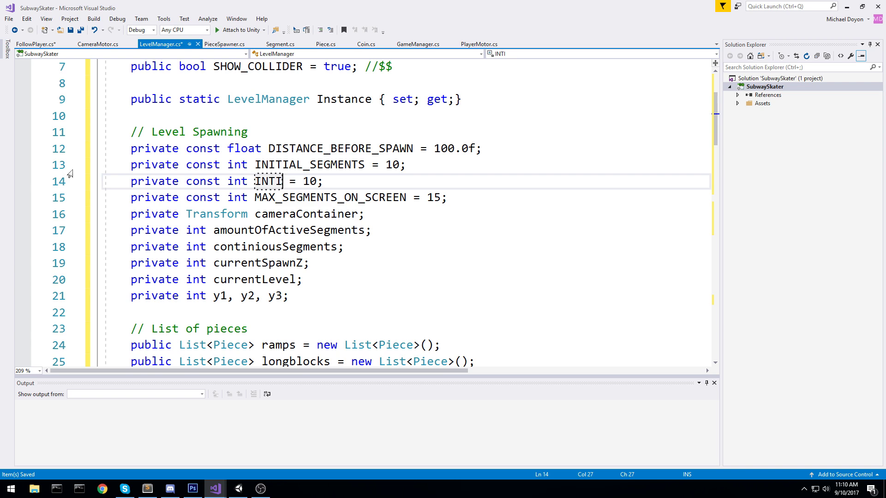
type("IAL ")
type("_tRAN")
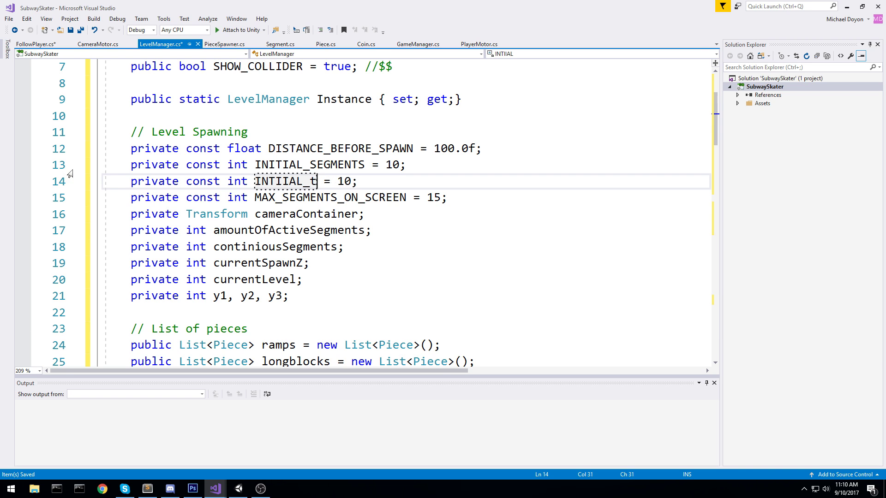
key("BackSpace")
key("BackSpace")
key("BackSpace")
type("RANSITION_SEG")
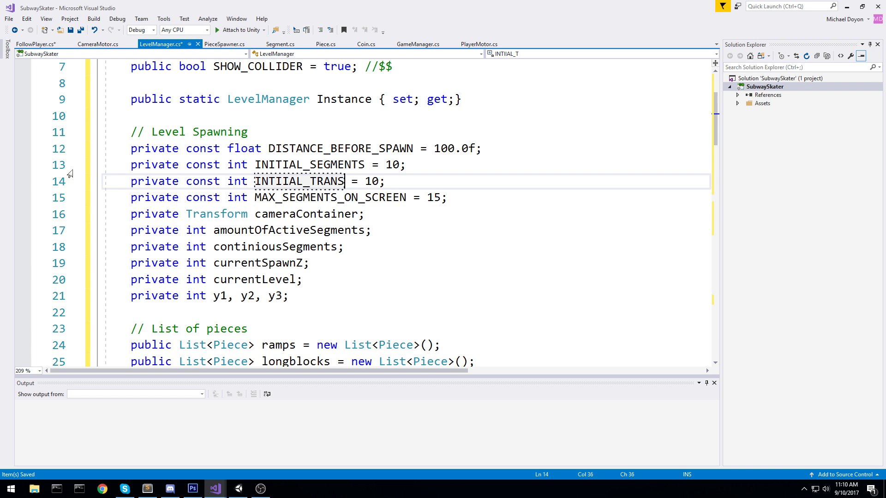
type("MENTS")
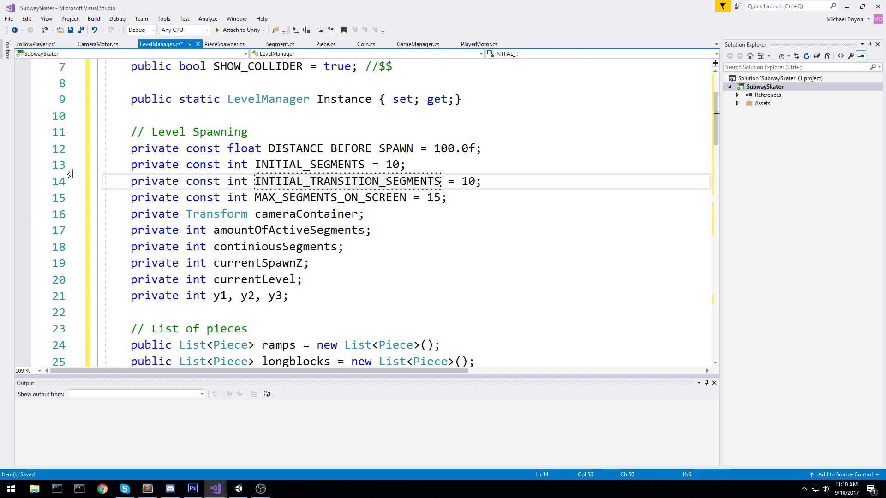
Step: Set the INTIIAL_TRANSITION_SEGMENTS constant to 2 and save the LevelManager script
key("BackSpace")
key("BackSpace")
type("2")
key("ctrl+s")
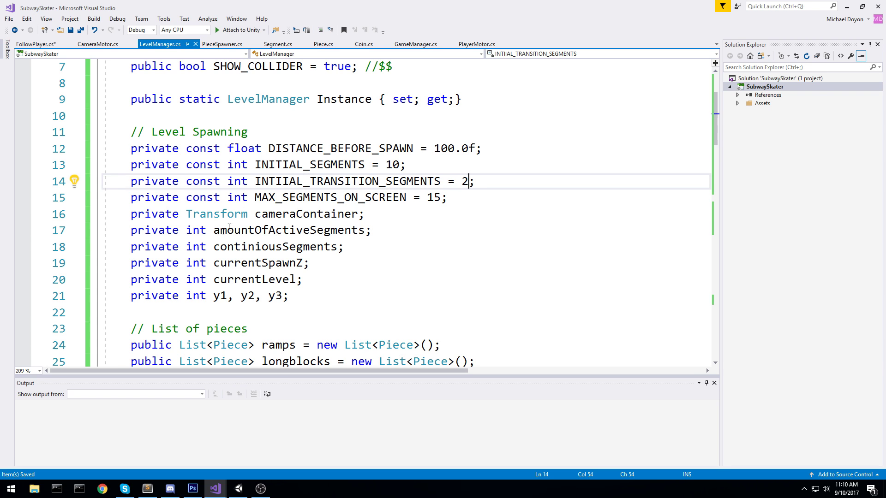
Step: Examine the level spawning constants and the Start() loop that generates the initial segments
left_click(363, 169)
left_click(491, 175)
triple_click(351, 181)
double_click(352, 181)
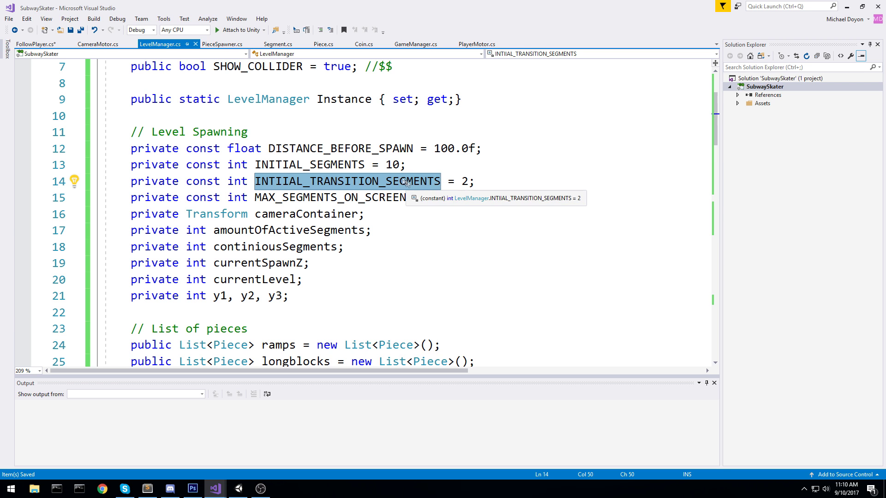
scroll(401, 181, "down", 3)
scroll(441, 246, "up", 4)
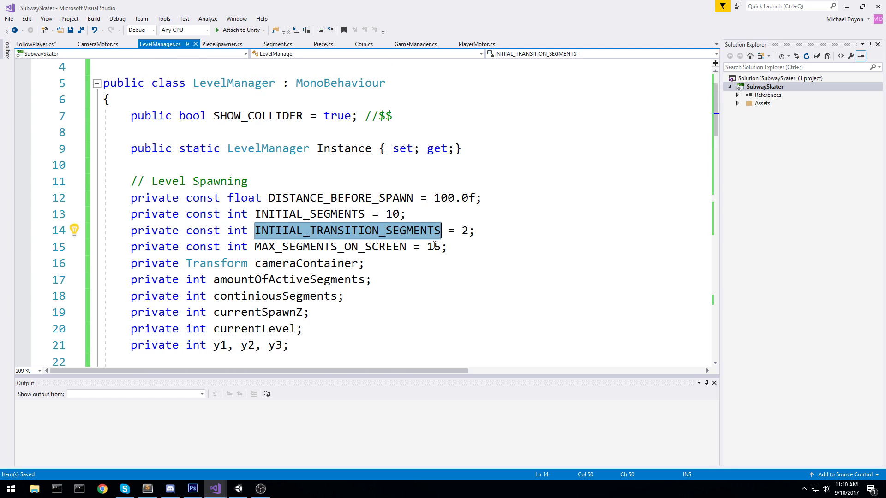
scroll(401, 235, "down", 8)
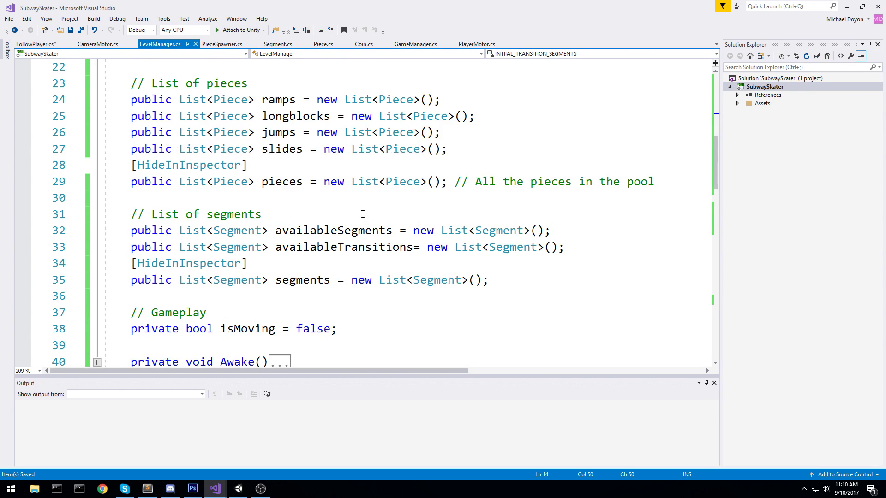
scroll(319, 227, "down", 1)
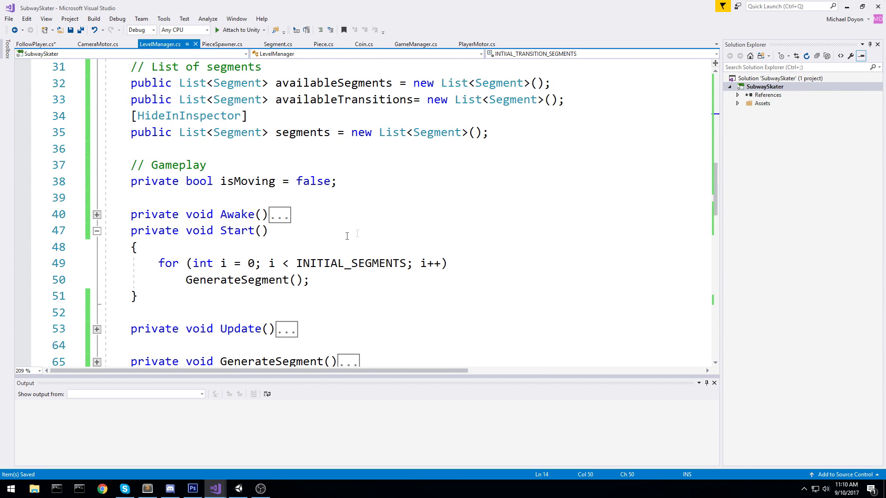
left_click_drag(159, 263, 428, 263)
left_click(326, 266)
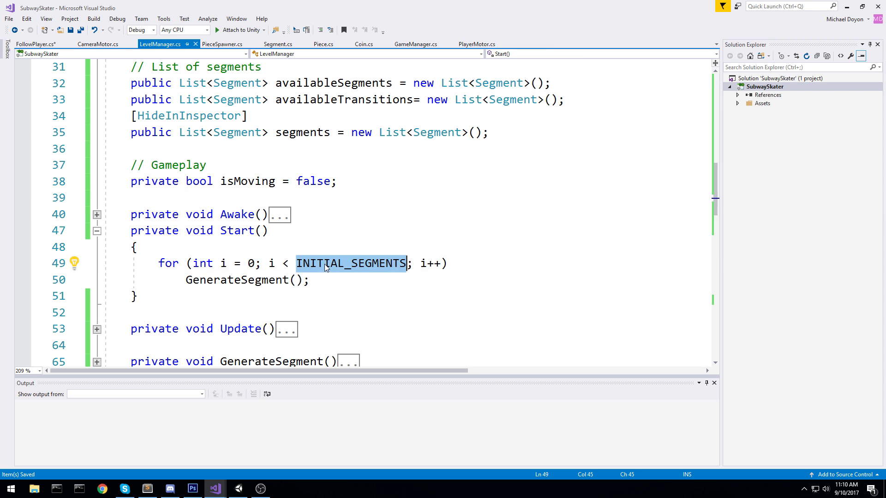
left_click(488, 269)
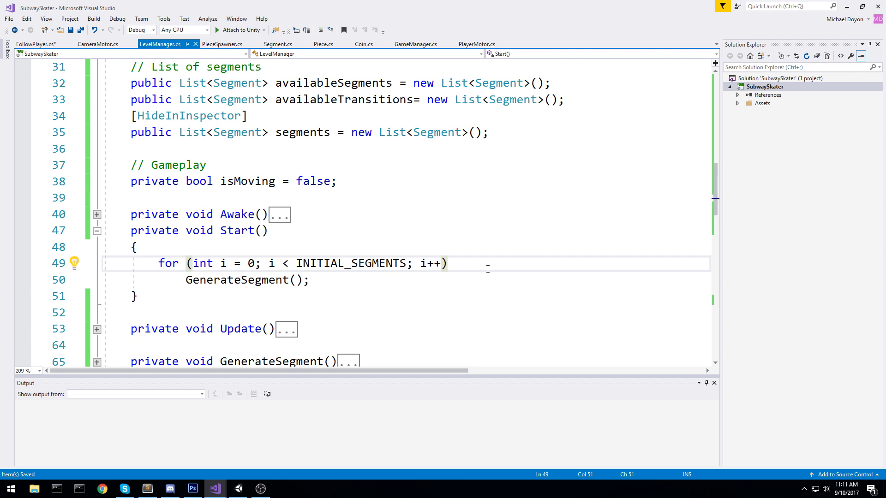
Step: Add an if condition inside the Start() loop checking whether i is less than INTIIAL_TRANSITION_SEGMENTS
key("Return")
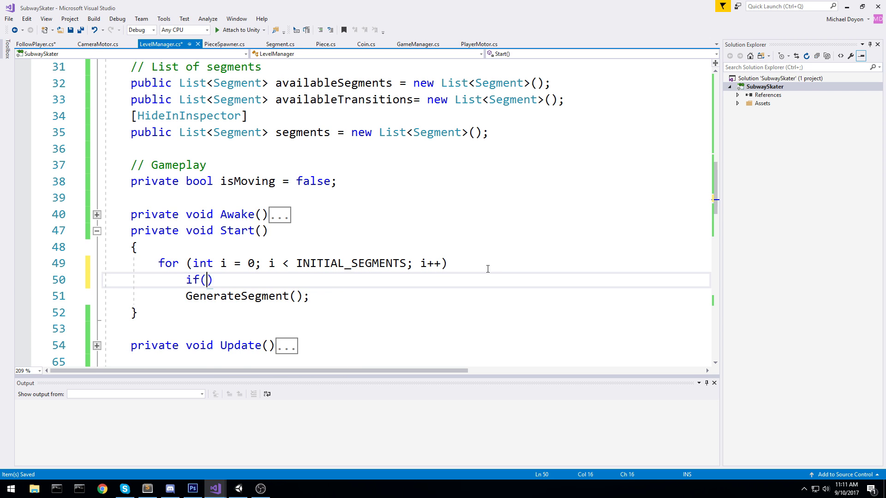
type("if(i < INIT")
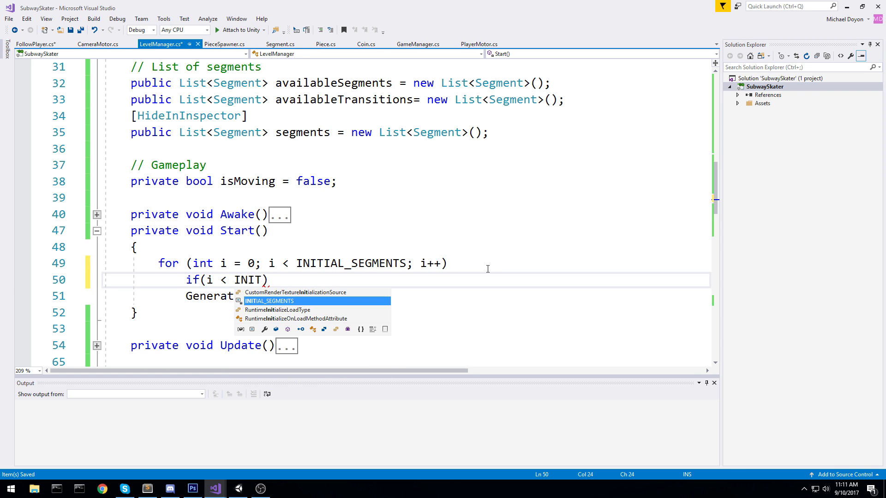
type("IAL_TRANSITION_SEGMENTS")
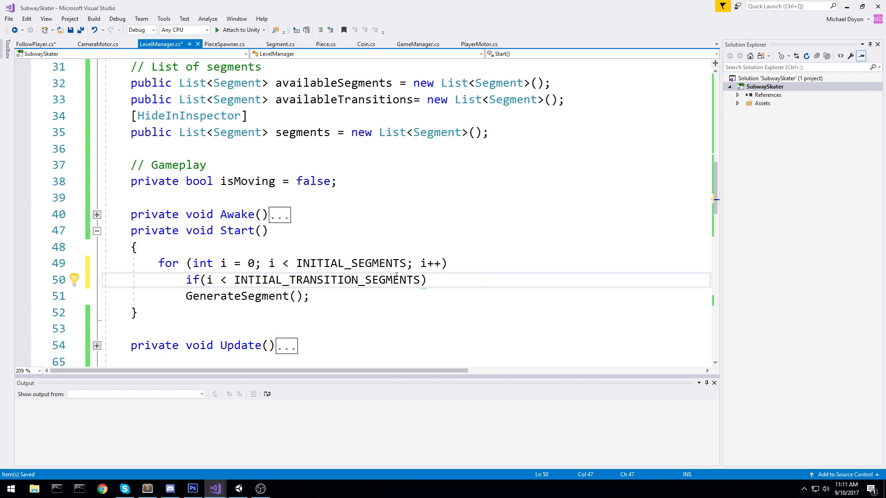
Step: Correct the spelling of the declared constant to INITIAL_TRANSITION_SEGMENTS and save the script
mouse_move(272, 273)
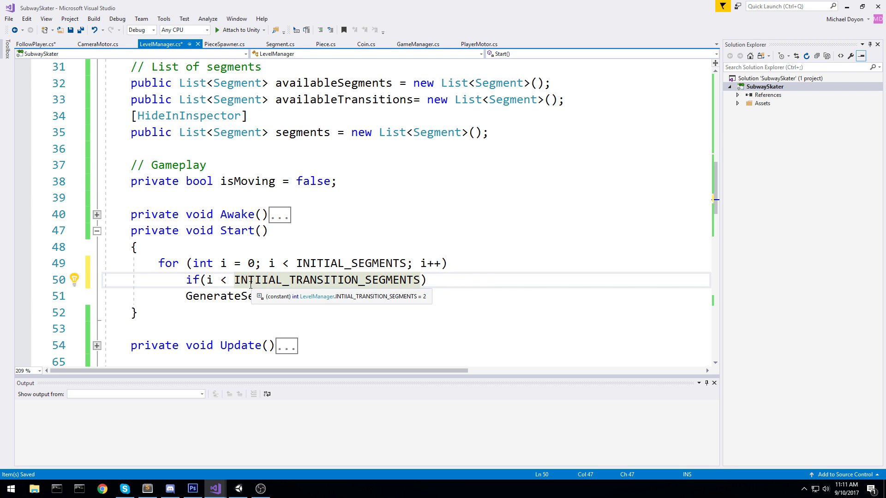
scroll(250, 285, "up", 8)
left_click(270, 187)
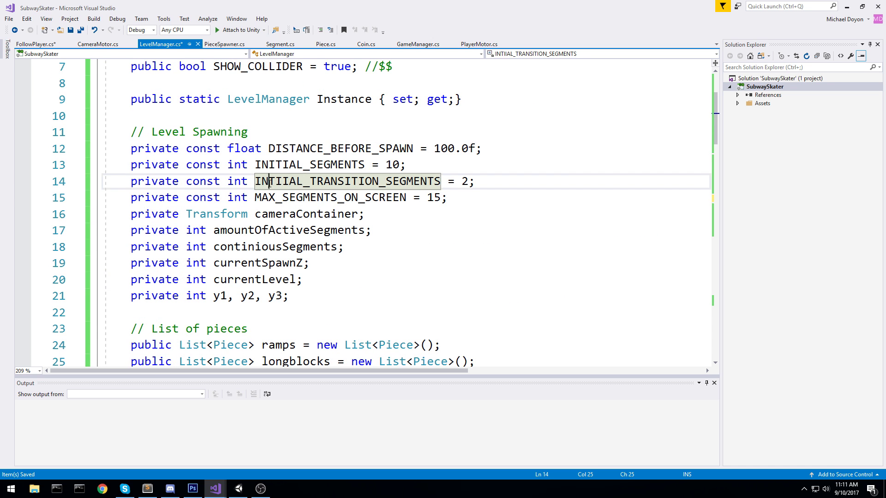
type("I")
left_click(296, 182)
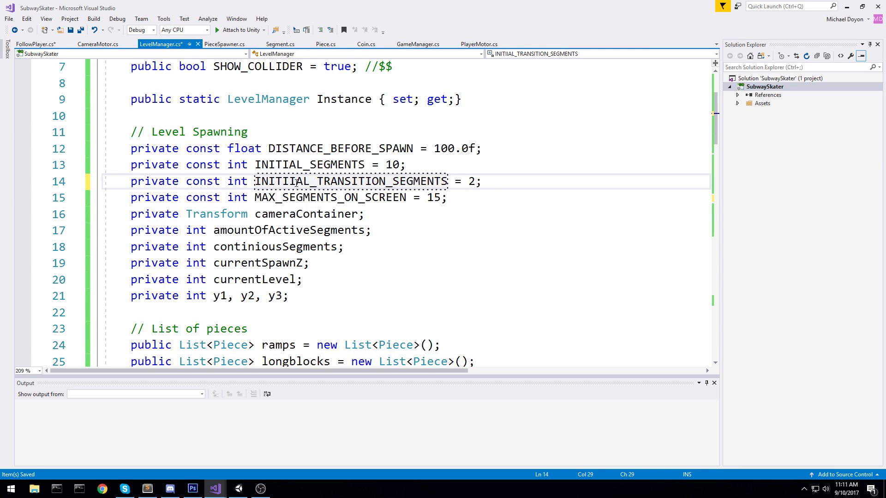
key("BackSpace")
key("ctrl+s")
Step: Replace the misspelled name in the Start() loop's if condition with the declared constant name INITIAL_TRANSITION_SEGMENTS
double_click(369, 181)
key("ctrl+c")
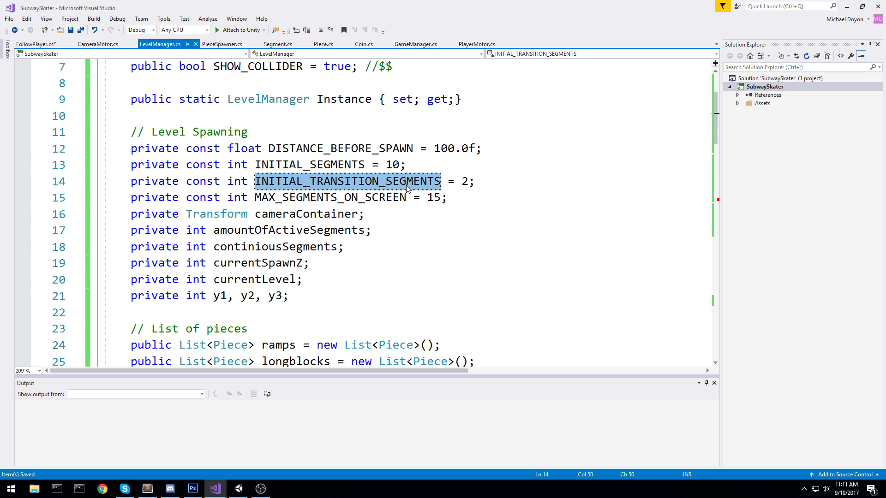
scroll(285, 200, "down", 11)
scroll(284, 200, "up", 1)
double_click(414, 181)
key("ctrl+v")
Step: Call SpawnTransition(); under the if condition, put GenerateSegment(); under an else branch, and save the script
key("Return")
type("SpawnSegment")
key("ctrl+shift+Left")
type("SpawnTransition();")
key("Return")
type("else")
key("Escape")
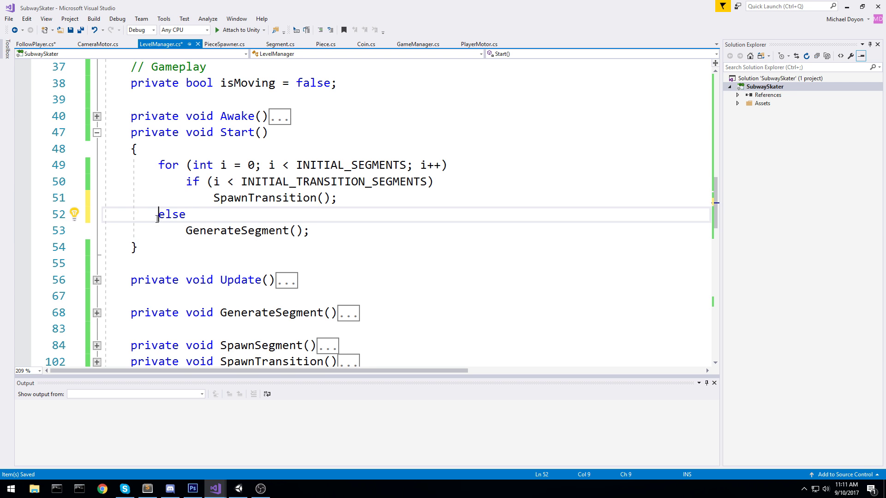
key("Down")
key("Tab")
key("ctrl+s")
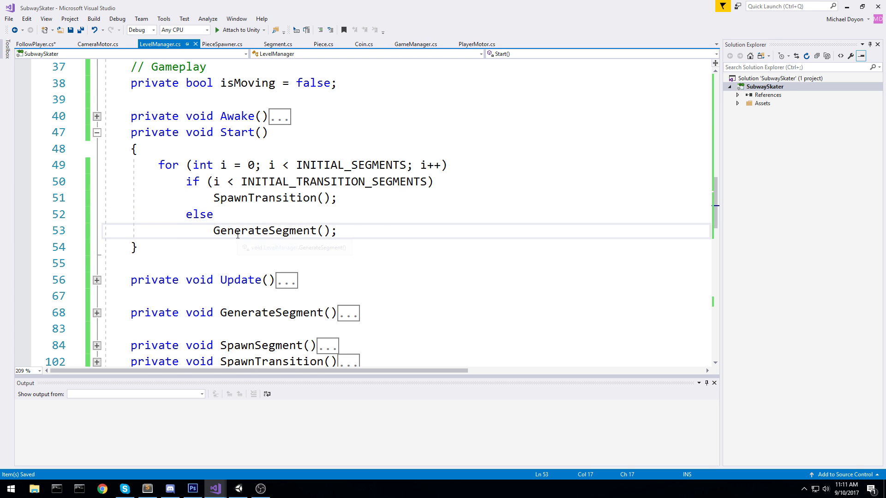
Step: Switch to Unity and test-run the game briefly to check the initial transition segments
double_click(237, 232)
left_click(846, 7)
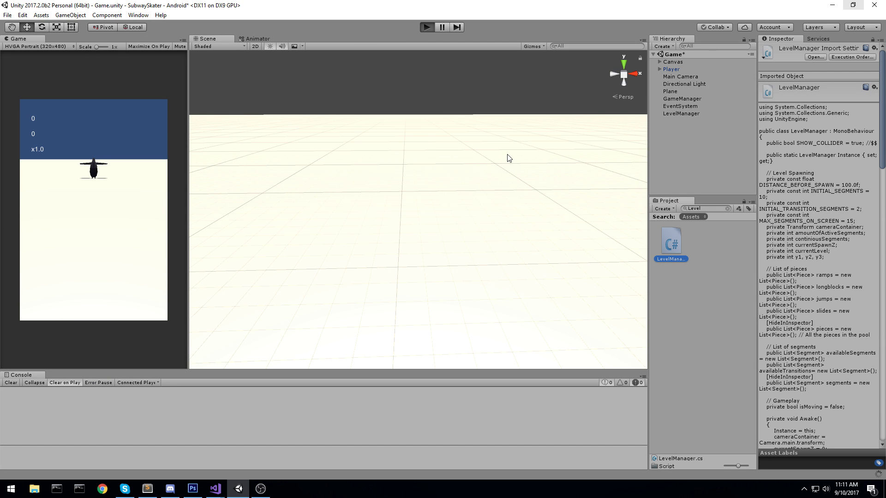
key("ctrl+p")
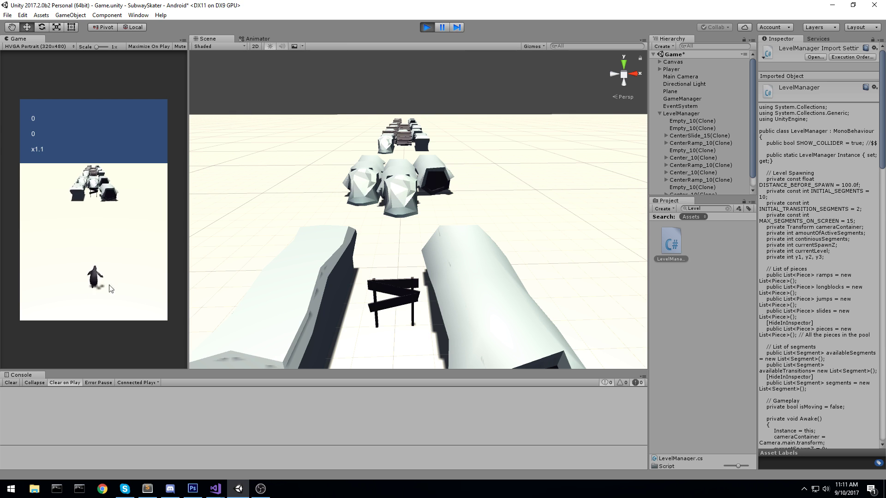
left_click(430, 27)
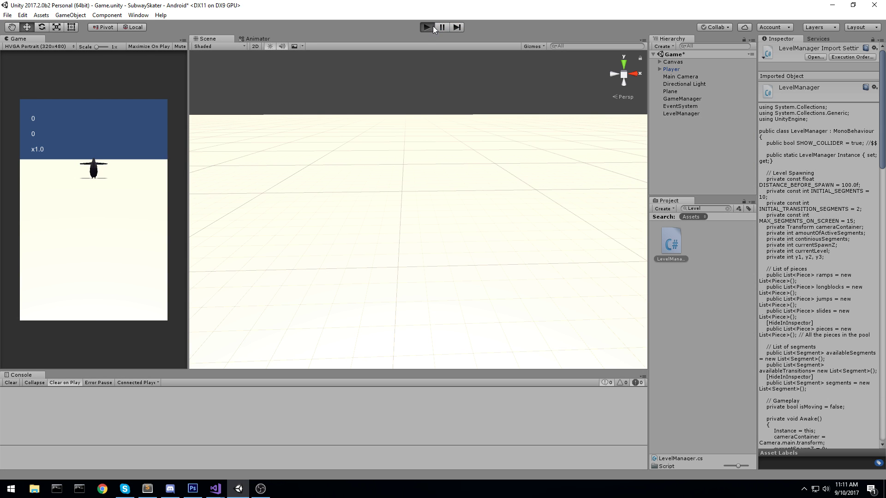
Step: Run the game again and align the Main Camera with a side view of the penguin
key("ctrl+p")
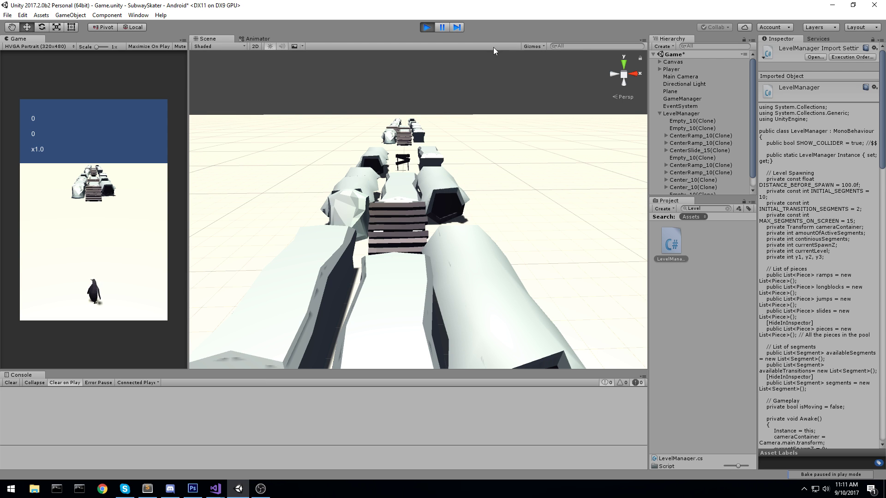
double_click(690, 77)
key("d")
right_click_drag(496, 186, 234, 158)
key("w")
key("ctrl+shift+f")
key("f")
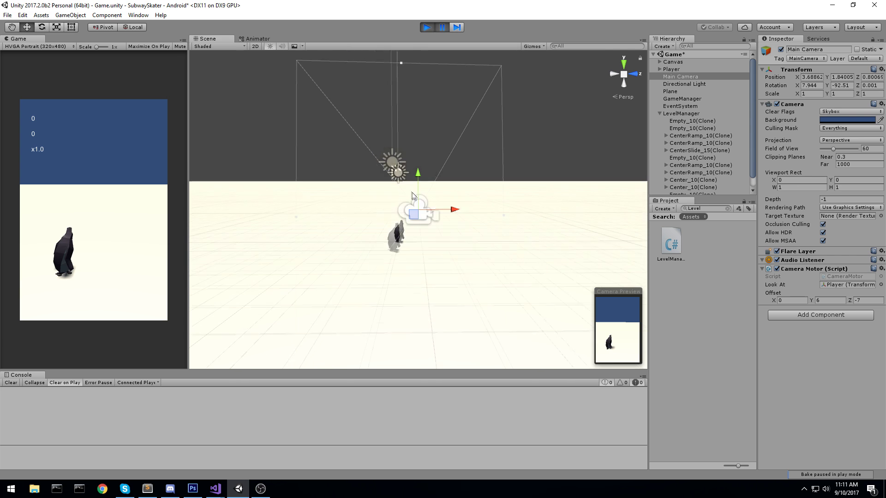
Step: Start the penguin's run to watch how the camera moves in behind it, and stop the game
right_click_drag(403, 159, 419, 170)
key("w")
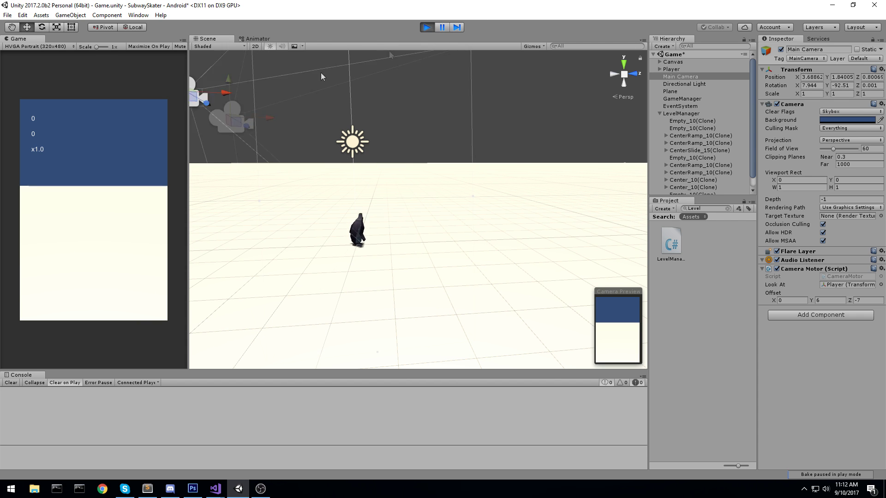
left_click(125, 144)
right_click_drag(488, 134, 705, 124)
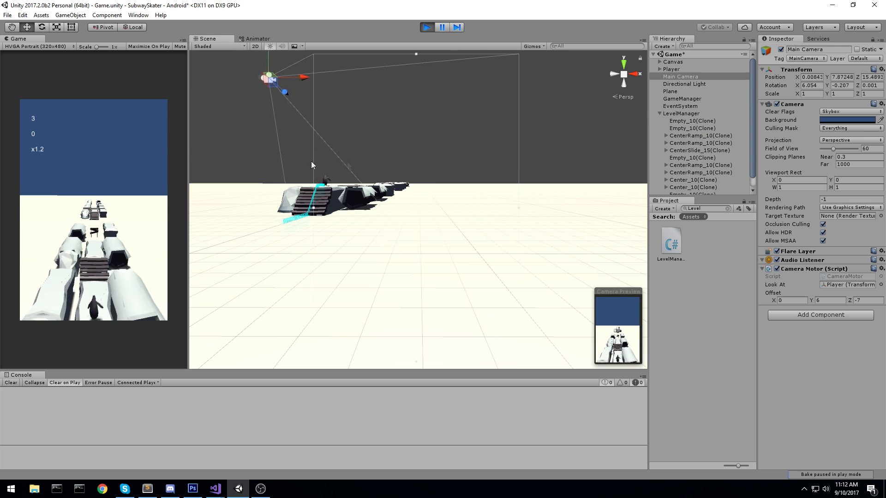
left_click(427, 27)
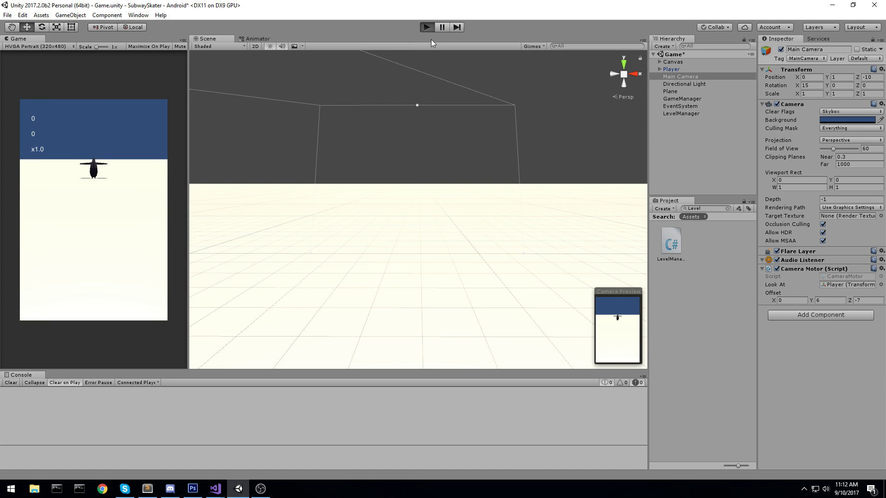
Step: Play-test the level by switching lanes and jumping across the segments, and stop the game
left_click(427, 27)
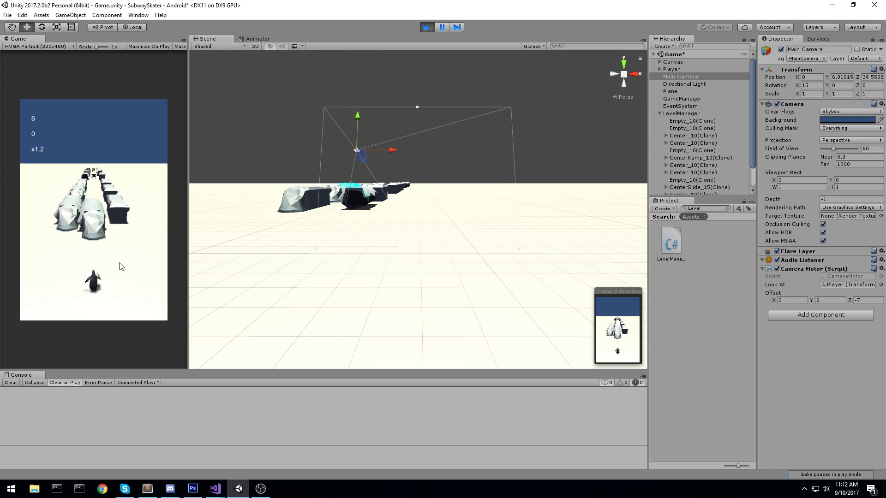
left_click_drag(119, 263, 71, 263)
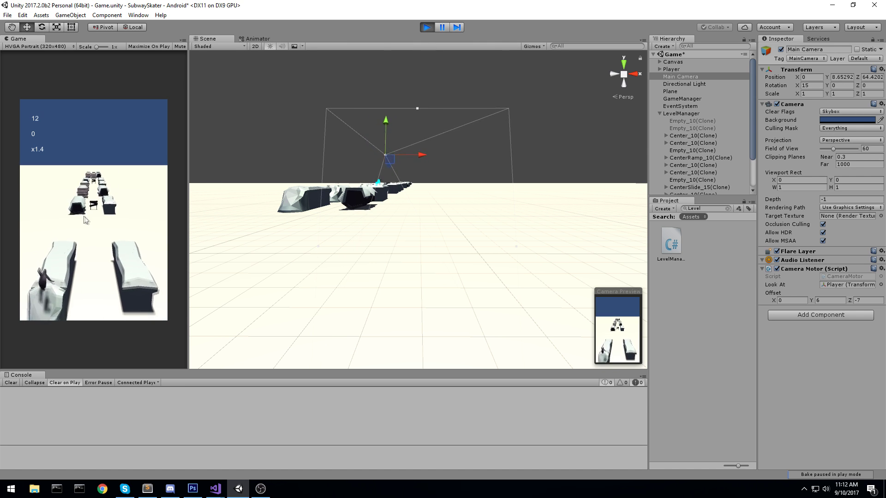
mouse_move(69, 237)
left_mouse_down()
mouse_move(117, 238)
mouse_move(10, 237)
left_mouse_up()
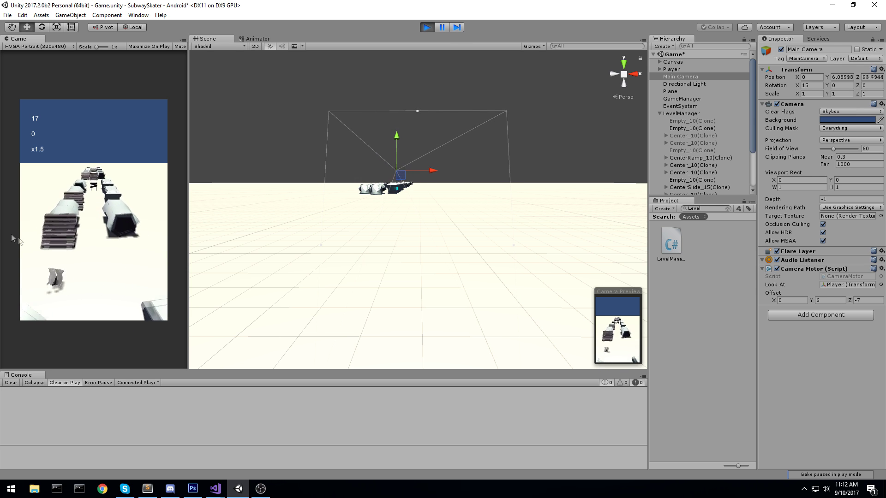
left_click_drag(69, 249, 73, 148)
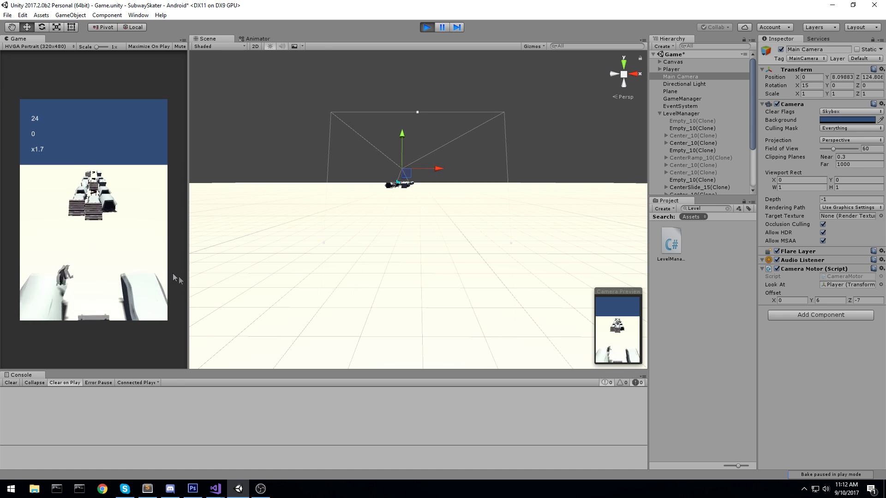
left_click(429, 26)
Step: Clear the project asset search to show all the project folders
middle_click_drag(412, 194, 444, 187)
left_click_drag(533, 147, 512, 240, "alt")
left_click(726, 210)
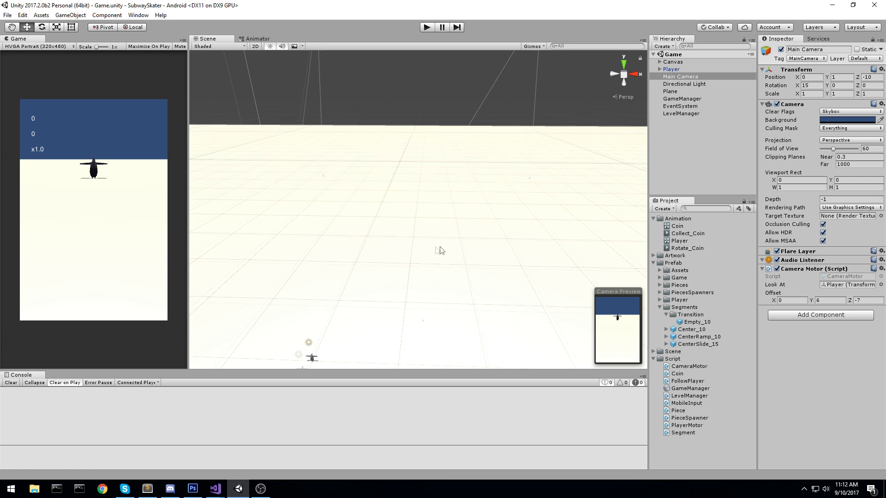
left_click(697, 322)
left_click(691, 329)
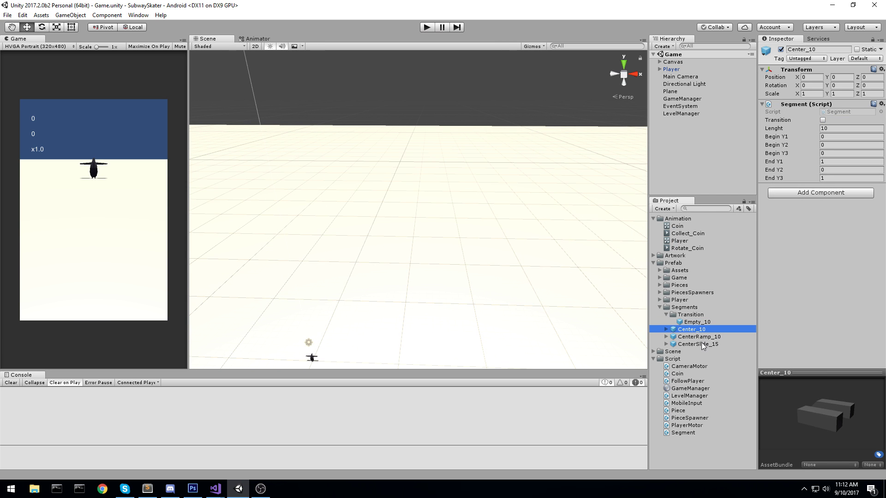
left_click(707, 344, "shift")
left_click_drag(708, 300, 692, 153)
left_click_drag(463, 192, 416, 261, "alt")
middle_click_drag(415, 261, 360, 138)
left_click(708, 157)
left_click(686, 122)
left_click(689, 135, "shift")
key("Delete")
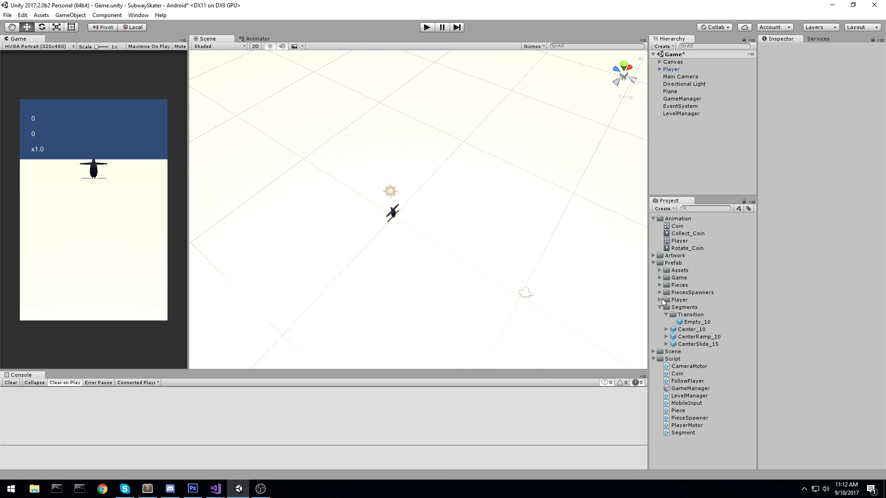
Step: Place the Longblock prefabs P1 and P0 from the Pieces folder into the scene
left_click(660, 285)
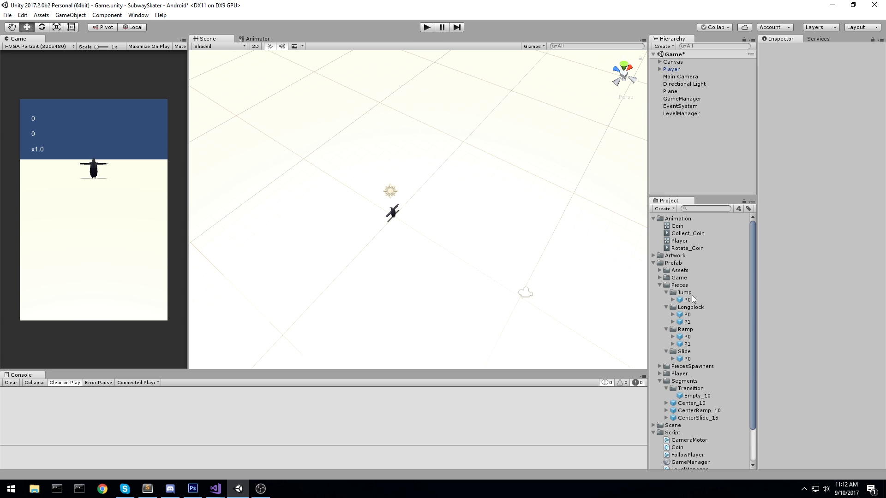
left_click(691, 316)
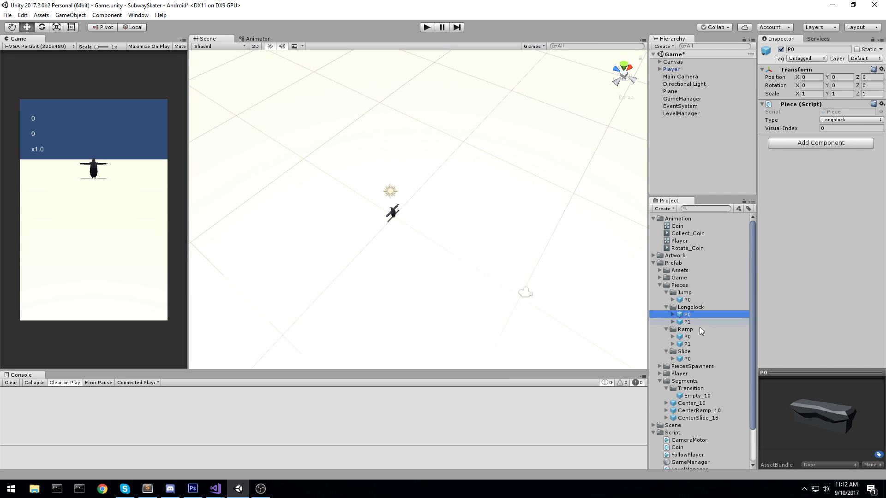
left_click(690, 323)
left_click_drag(690, 322, 728, 159)
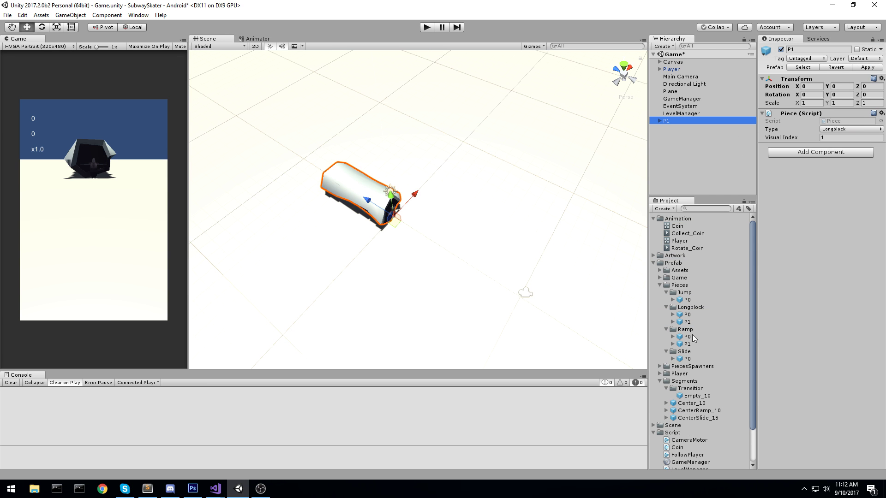
left_click_drag(688, 316, 685, 162)
Step: Move the SS_Log mesh inside P1 to X 0.16 and Y 0.04, lining it up with P0
right_click_drag(396, 148, 216, 132)
middle_click_drag(455, 201, 441, 166)
scroll(441, 166, "up", 3)
right_click_drag(441, 166, 519, 123)
middle_click_drag(519, 123, 507, 142)
scroll(511, 143, "up", 3)
right_click_drag(508, 142, 503, 142)
middle_click_drag(503, 137, 491, 194)
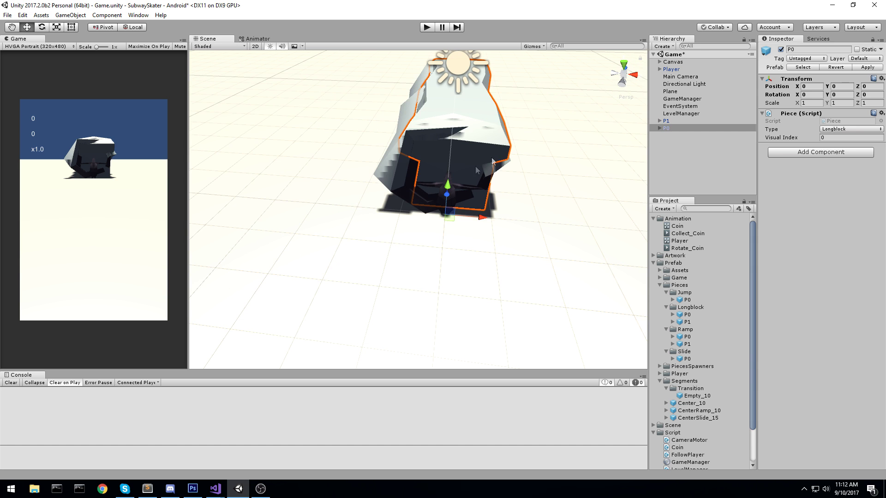
left_click(667, 121)
key("Right")
left_click(682, 128)
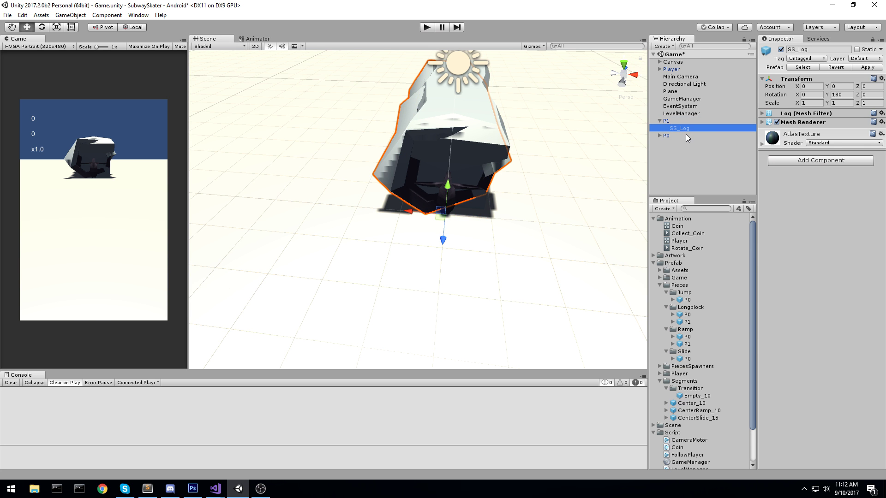
mouse_move(473, 147)
left_mouse_down("alt")
mouse_move(452, 159)
mouse_move(480, 138)
mouse_move(477, 154)
left_mouse_up("alt")
left_click_drag(403, 243, 408, 242)
left_click_drag(445, 215, 446, 214)
left_click_drag(459, 237, 439, 204, "alt")
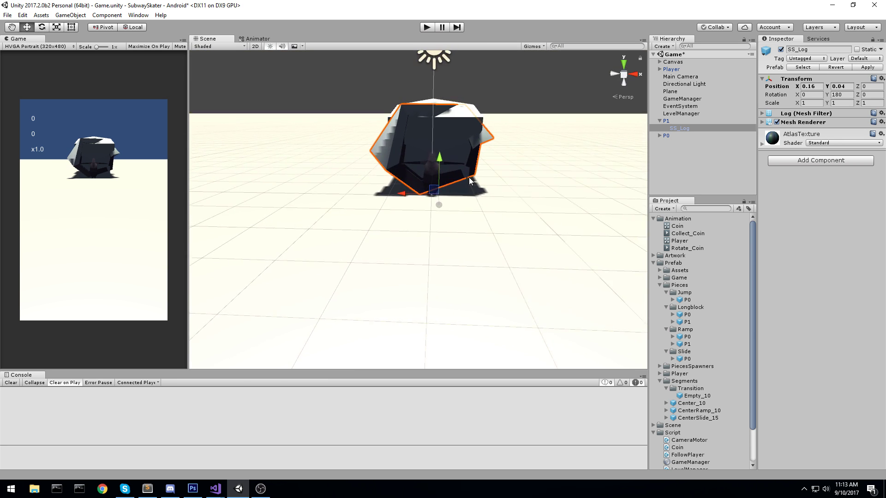
Step: Raise the SS_Log mesh to Y 0.13 and nudge it slightly sideways along X
middle_click_drag(439, 204, 465, 217)
left_click_drag(467, 219, 414, 257, "alt")
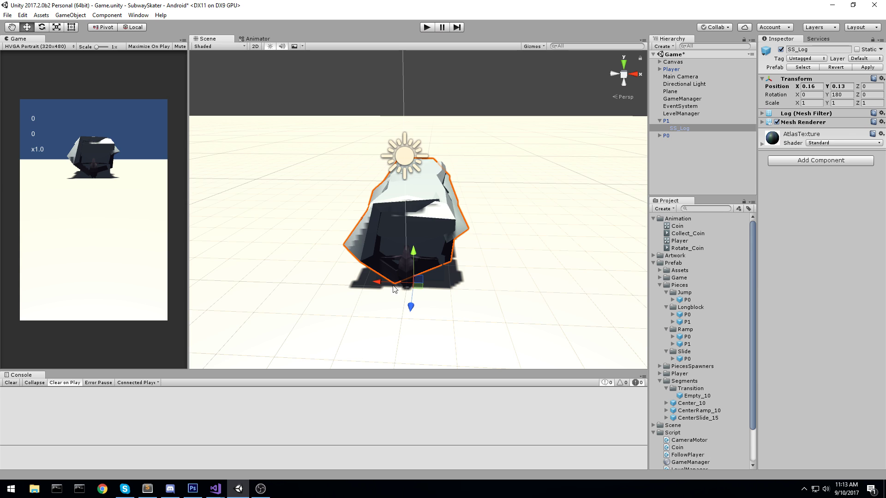
right_click_drag(408, 266, 419, 264)
middle_click_drag(419, 264, 424, 237)
left_click_drag(370, 259, 375, 258)
Step: Apply the changes to the P1 prefab and delete both long blocks from the scene
left_click(693, 121)
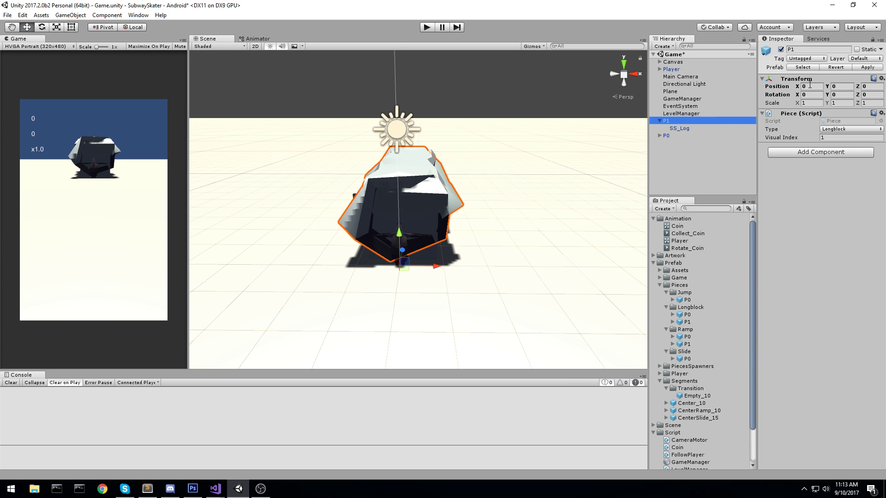
left_click(868, 68)
left_click(689, 141)
left_click(671, 122)
key("Delete")
left_click(673, 120)
key("Delete")
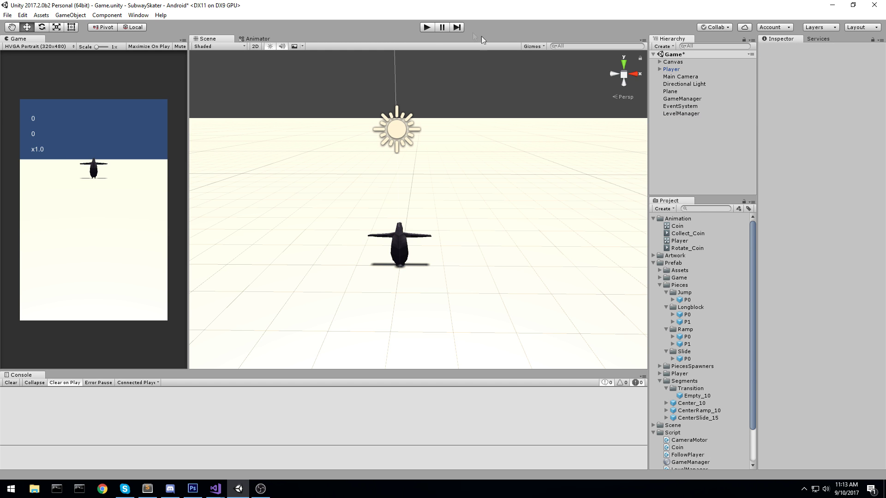
Step: Play-test the game, sliding under the first obstacle and switching lanes, and stop it
left_click(426, 28)
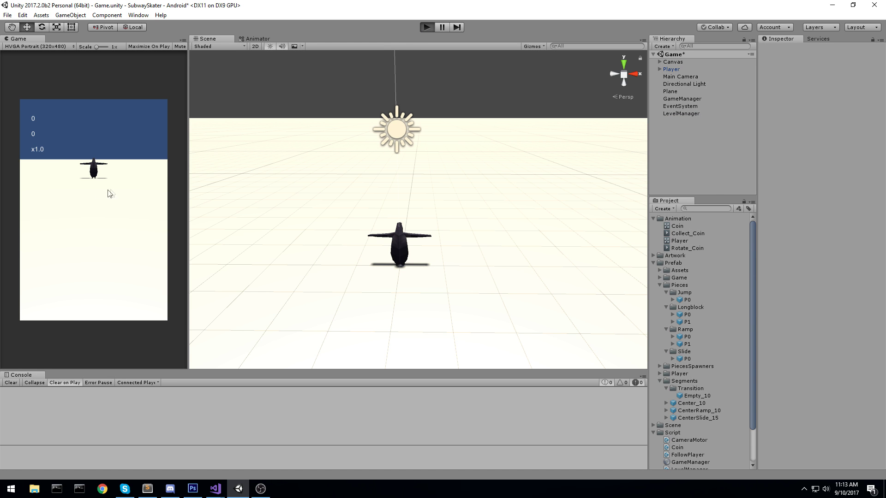
left_click(121, 190)
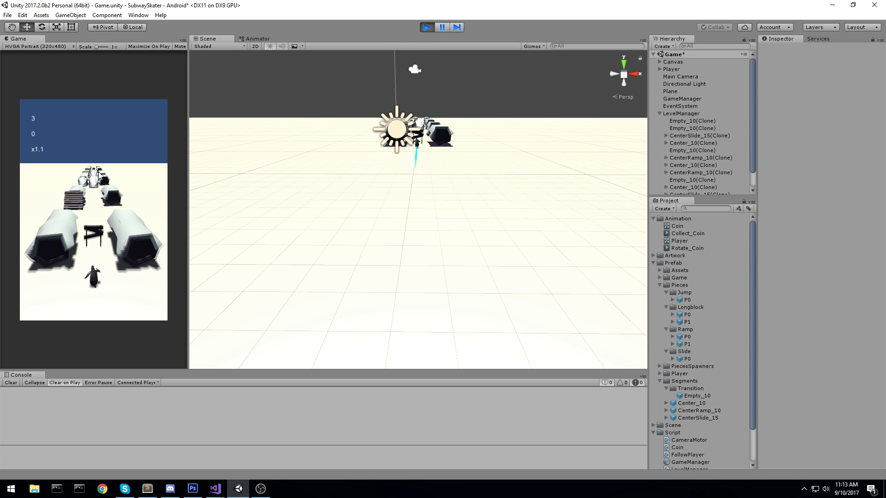
left_click_drag(98, 175, 142, 387)
left_click_drag(126, 253, 8, 239)
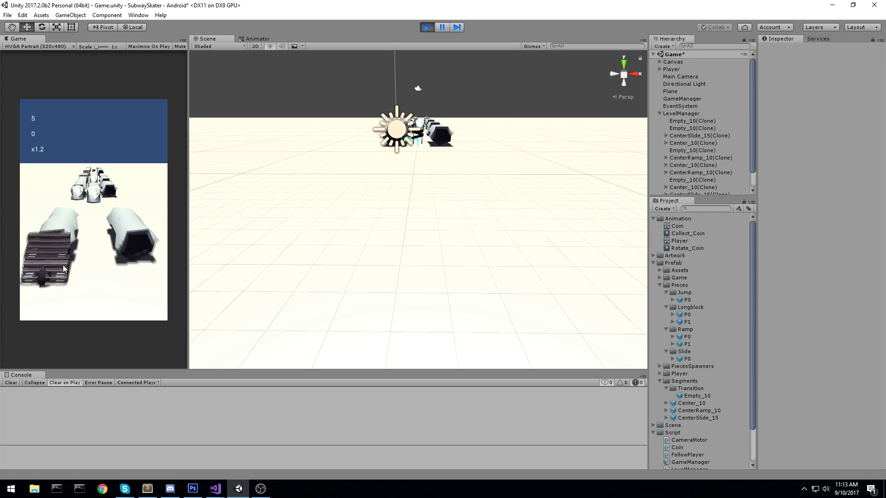
left_click_drag(63, 265, 138, 258)
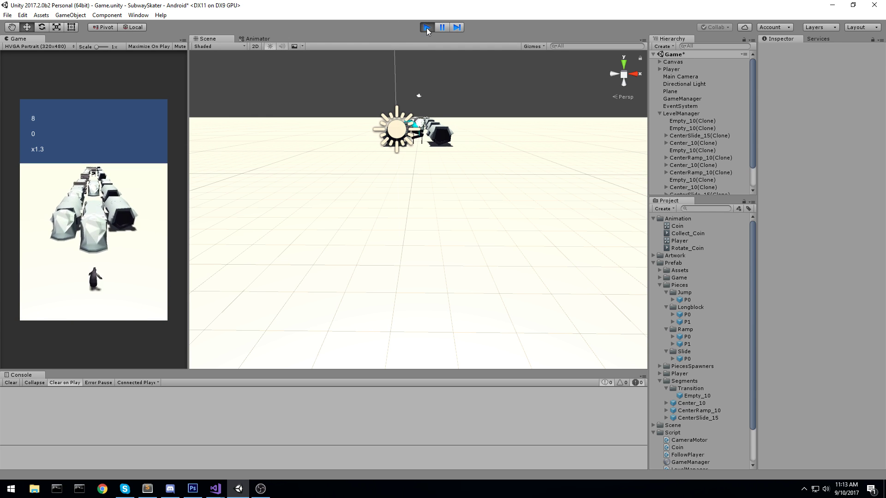
left_click(427, 28)
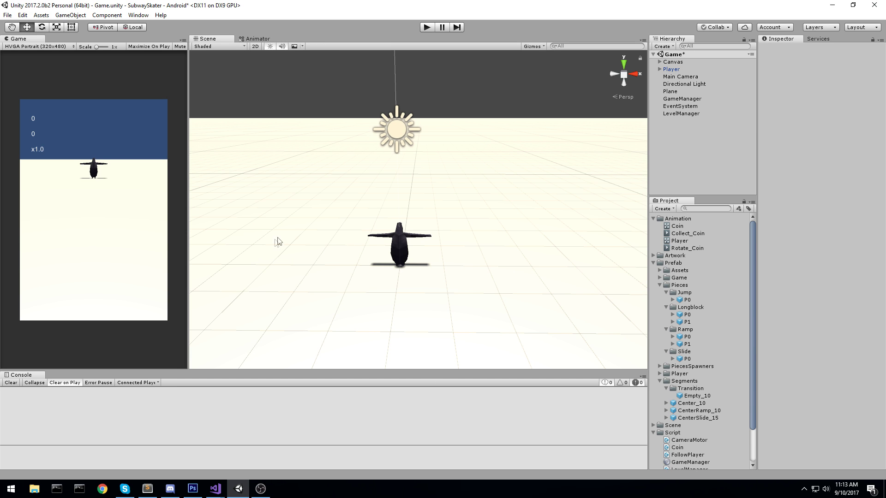
Step: Select the ground Plane in the scene
scroll(508, 208, "down", 10)
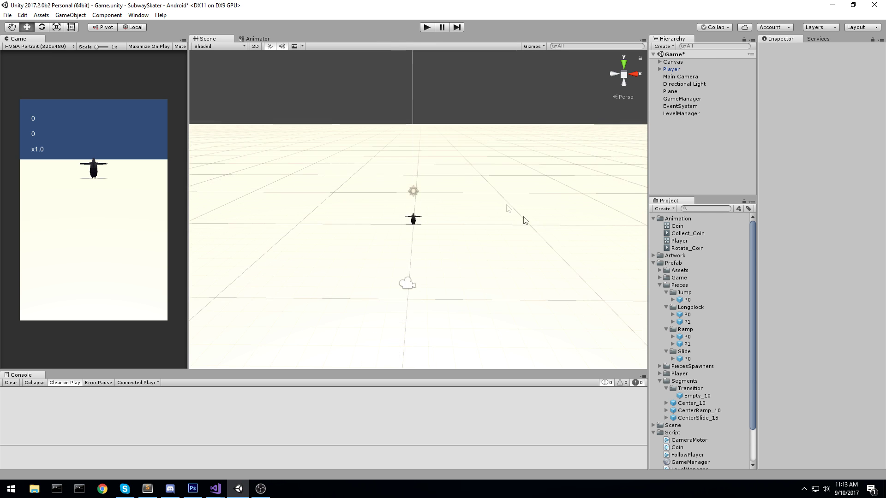
left_click(557, 256)
scroll(570, 255, "down", 3)
mouse_move(548, 229)
left_mouse_down("alt")
mouse_move(504, 150)
mouse_move(511, 198)
mouse_move(534, 172)
mouse_move(542, 225)
left_mouse_up("alt")
scroll(541, 222, "up", 5)
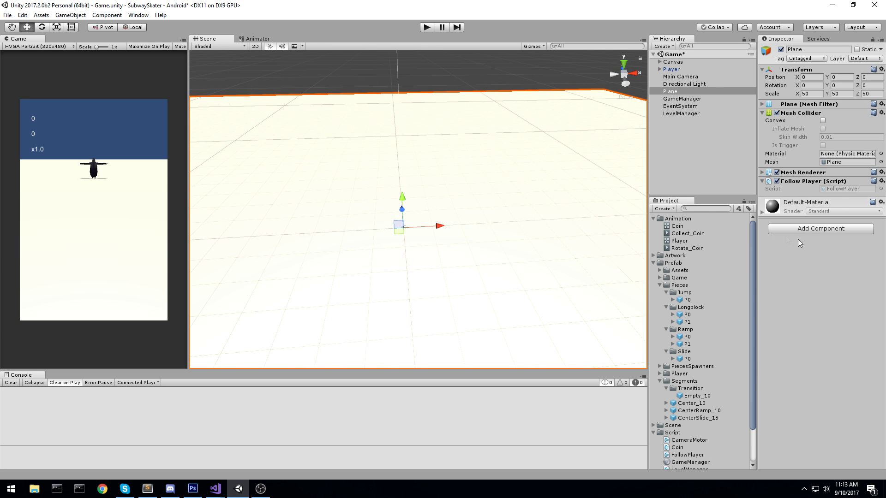
Step: Try reshaping the ground Plane into a long, narrow strip with an X scale of 1 and a Z scale of 1000
left_click(820, 93)
type("1")
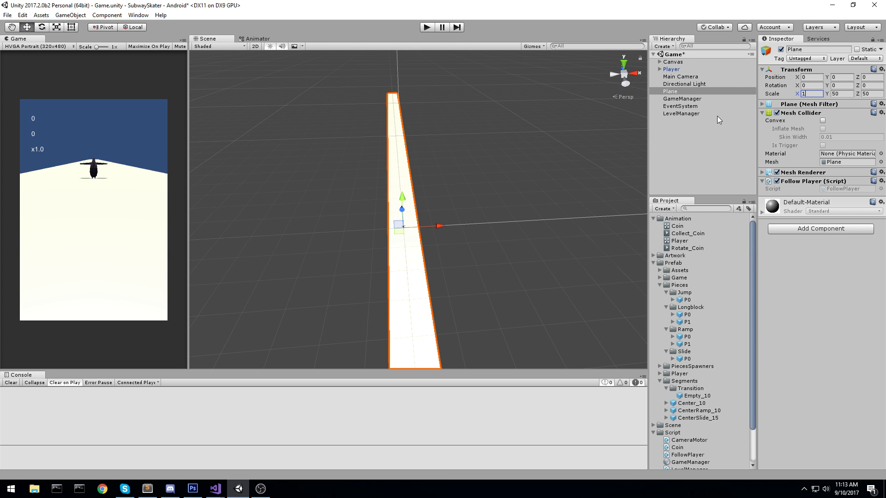
key("Tab")
key("Tab")
right_click_drag(514, 115, 585, 150)
middle_click_drag(585, 150, 656, 175)
right_click_drag(525, 167, 628, 175)
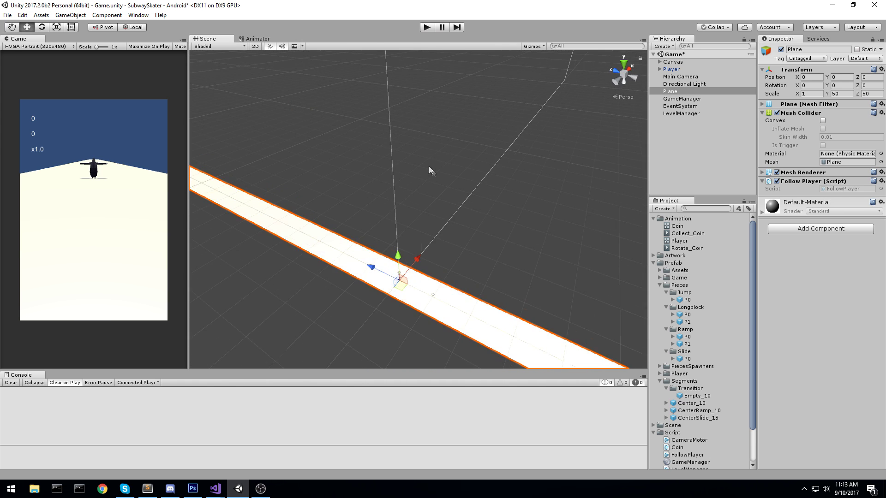
middle_click_drag(428, 167, 549, 162)
left_click(872, 94)
type("100")
right_click_drag(508, 166, 582, 176)
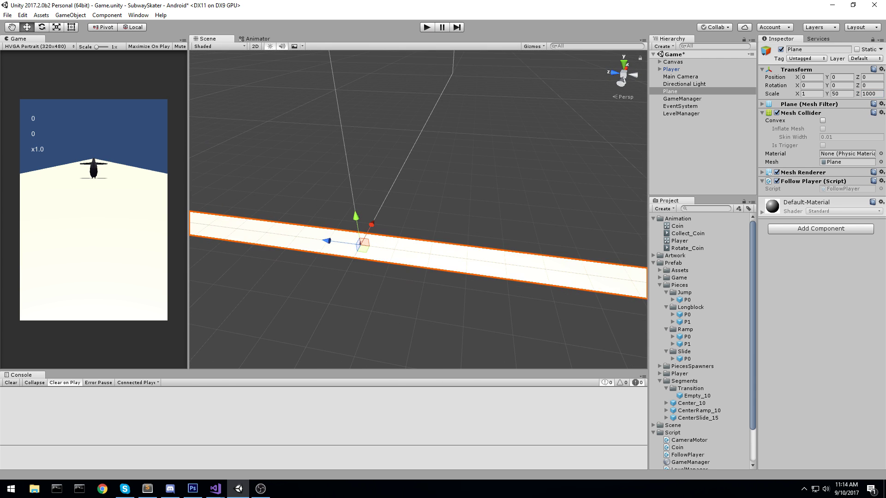
left_click(870, 93)
left_click_drag(571, 178, 466, 212, "alt")
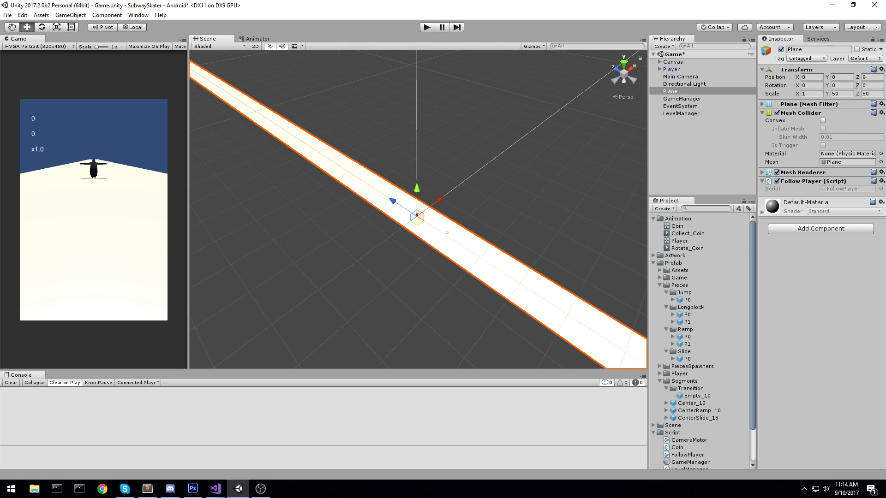
Step: Set the ground Plane's scale to 10 on X, Y and Z
left_click(875, 94)
type("10")
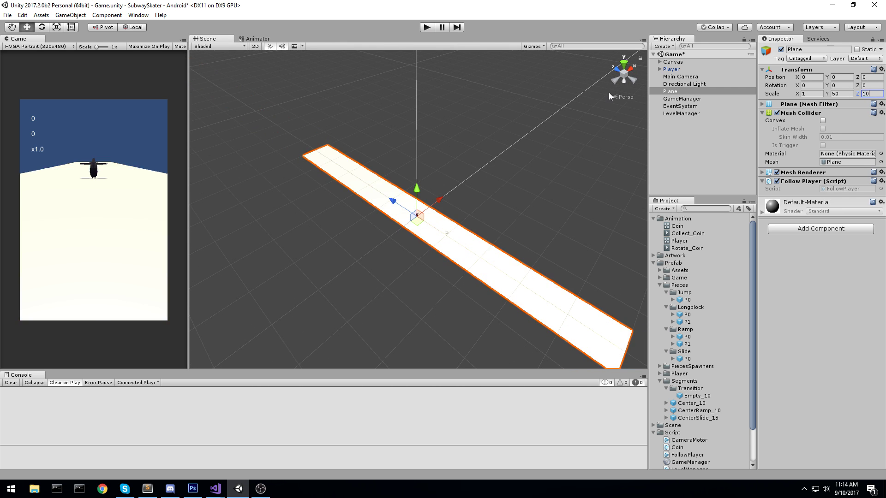
middle_click_drag(422, 210, 500, 252)
left_click(840, 94)
type("10")
left_click(818, 95)
type("10")
scroll(455, 138, "down", 2)
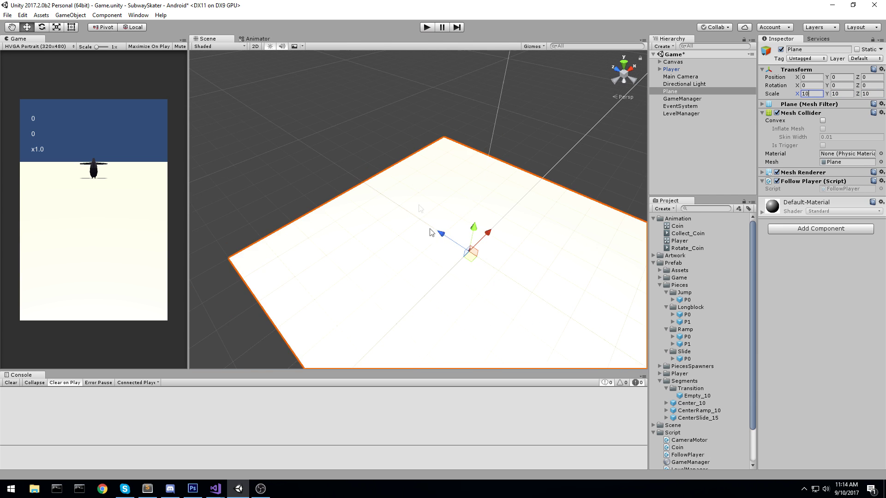
Step: Play-test the game with the smaller ground Plane, jumping and changing lanes, and stop it
left_click(426, 28)
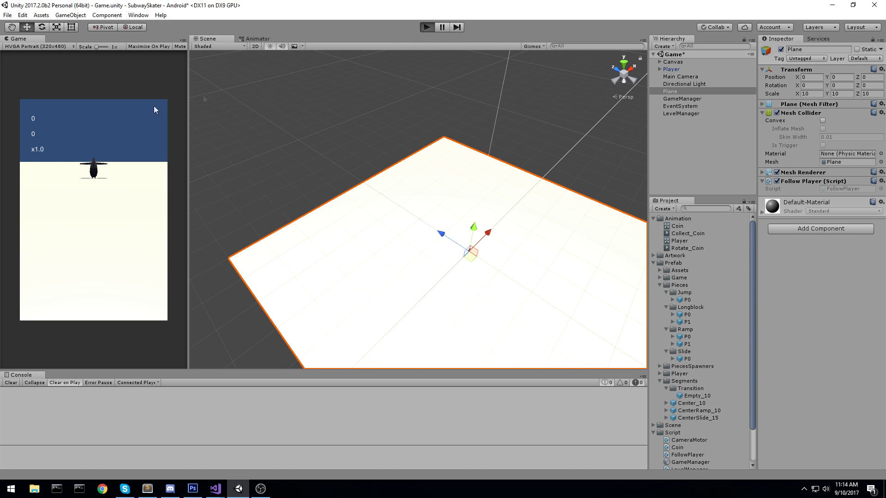
left_click_drag(110, 224, 2, 217)
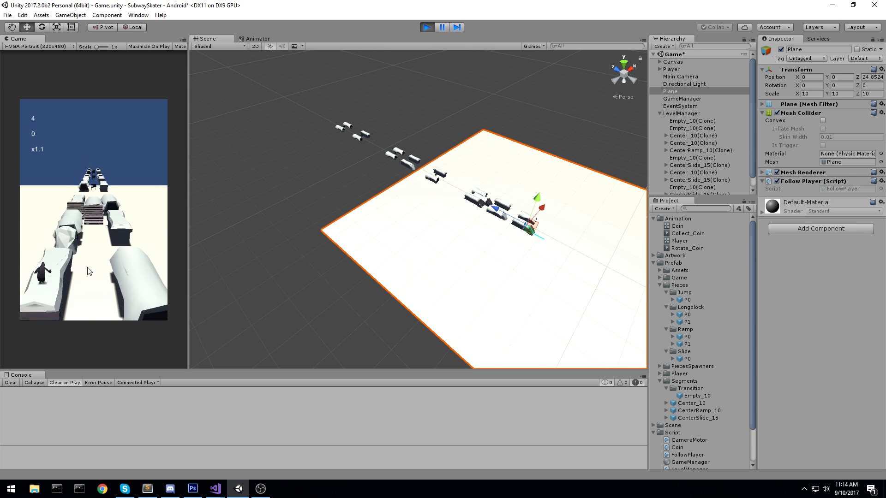
left_click_drag(88, 267, 99, 148)
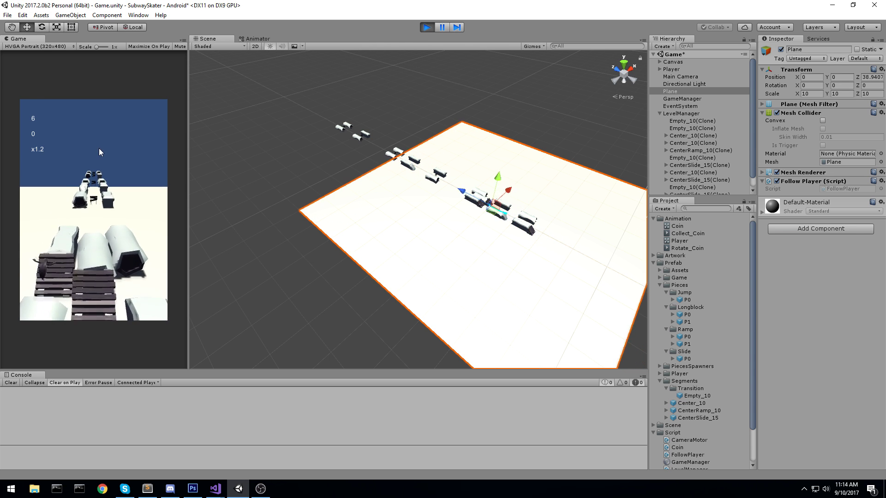
left_click_drag(89, 247, 185, 203)
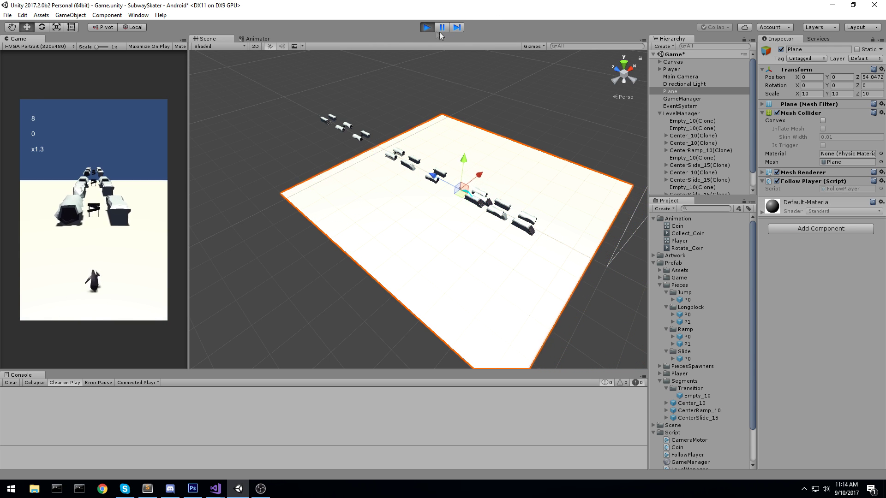
left_click(427, 27)
Step: Save the Game scene with the resized ground Plane
middle_click_drag(423, 174, 483, 171)
right_click_drag(418, 167, 490, 161)
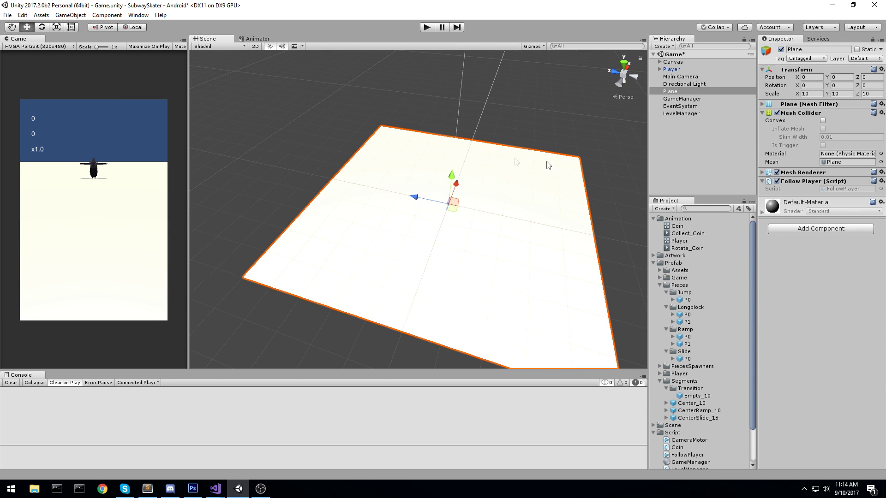
left_click_drag(548, 165, 440, 151, "alt")
key("ctrl+s")
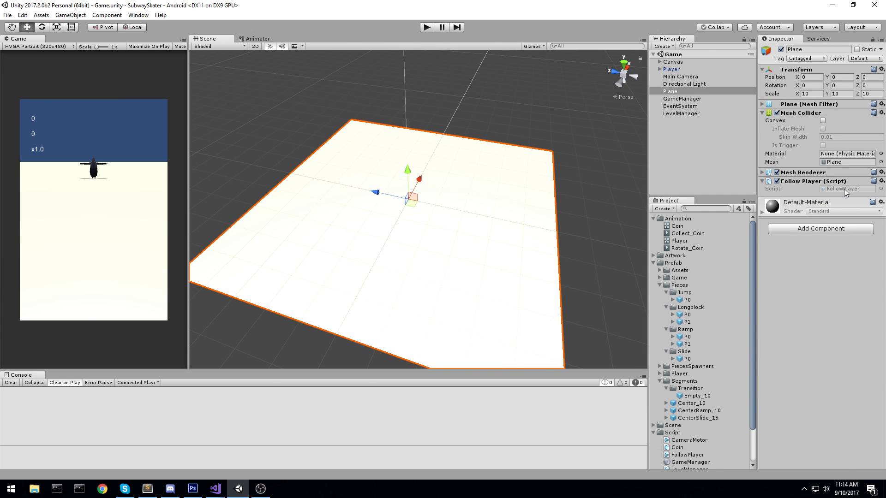
Step: Open the FollowPlayer script attached to the ground Plane in Visual Studio
double_click(844, 190)
left_click(634, 152)
left_click_drag(370, 166, 20, 162)
left_click(311, 157)
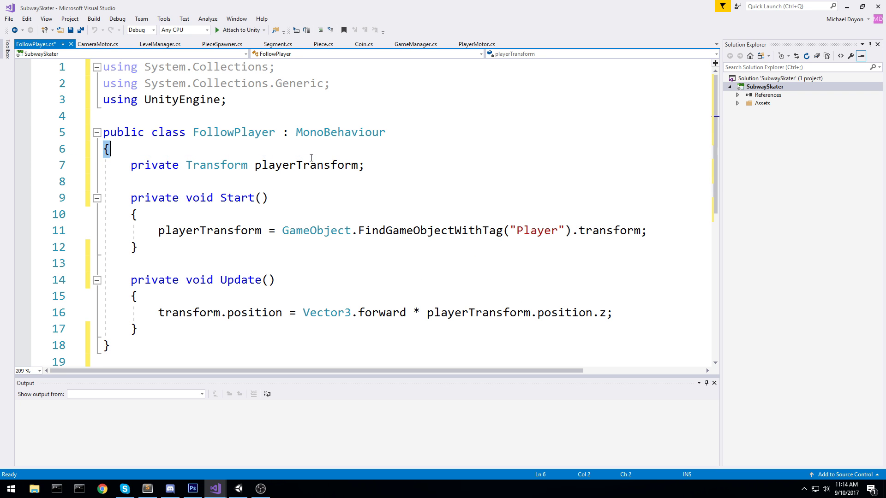
Step: Examine the player lookup by tag in Start and the transform.position assignment in Update
left_click_drag(158, 231, 634, 229)
left_click(642, 231)
double_click(429, 230)
double_click(558, 232)
left_click(124, 217)
left_click_drag(137, 247, 105, 199)
left_click(253, 262)
left_click_drag(158, 312, 283, 312)
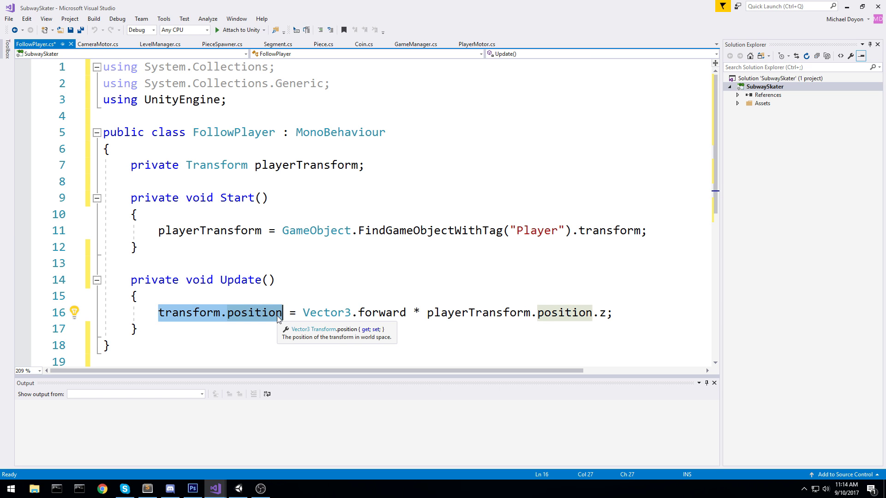
Step: Save the FollowPlayer script
key("Up")
key("Up")
key("ctrl+s")
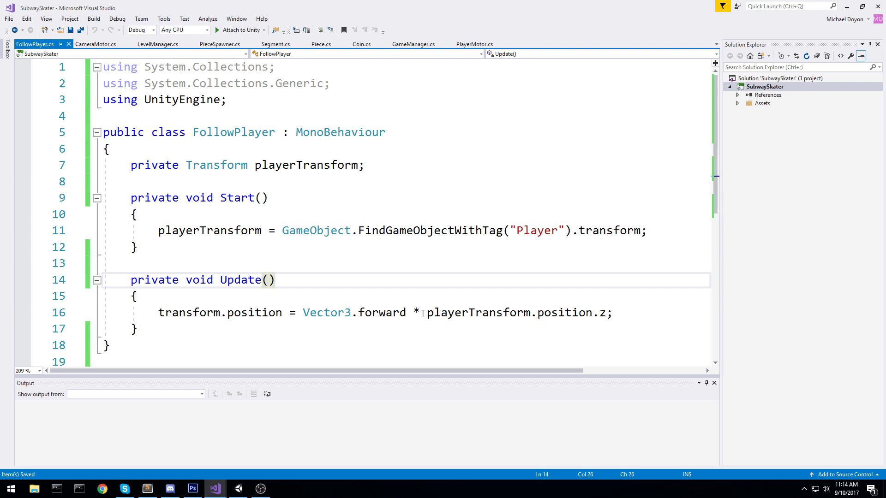
Step: Try assigning playerTransform.position directly to transform.position in Update, save the script and run the game in Unity
left_click_drag(618, 313, 303, 308)
key("ctrl+c")
type("playerTransform.")
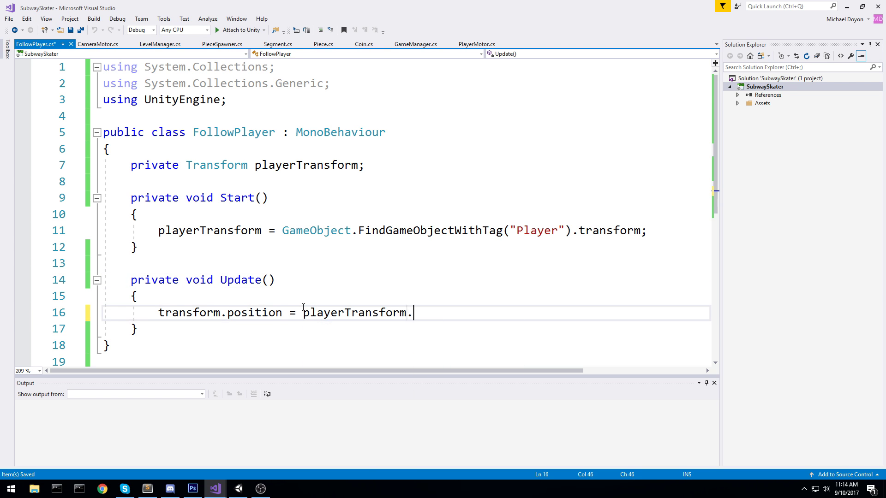
type("position;")
key("ctrl+s")
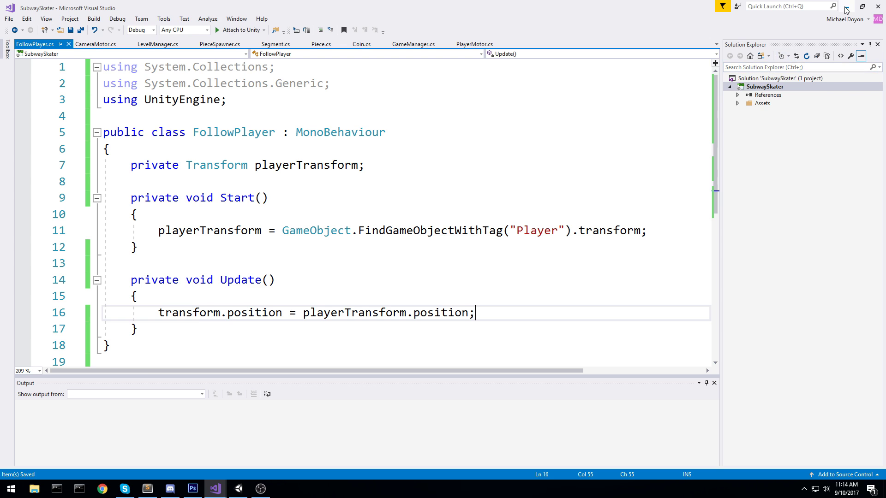
left_click(847, 7)
key("ctrl+p")
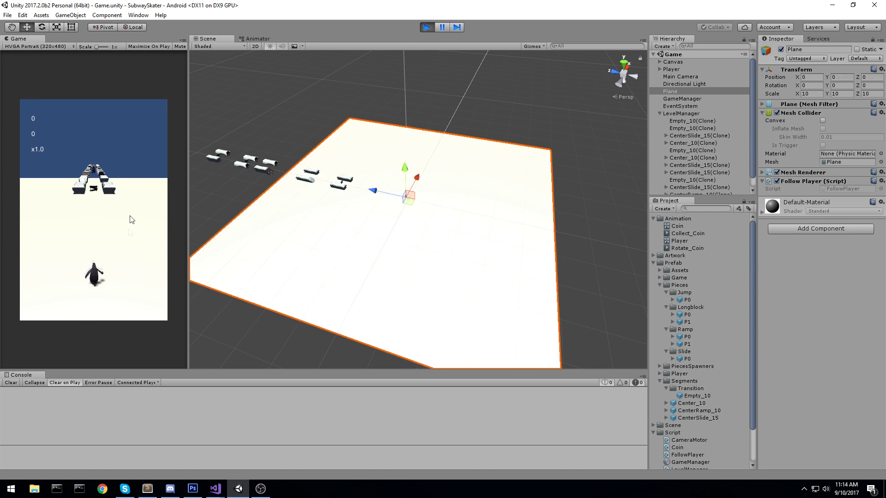
Step: Restore the Update assignment in FollowPlayer to Vector3.forward * playerTransform.position.z and save the script
key("alt+Tab")
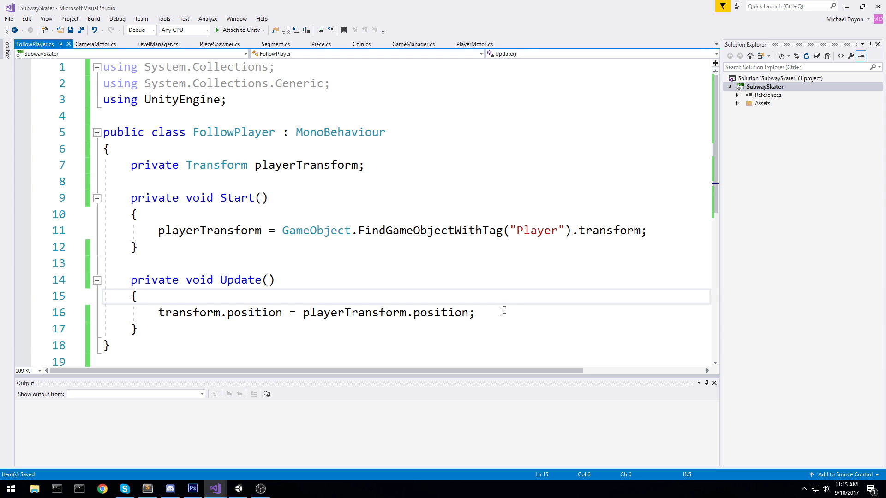
left_click(485, 312)
key("BackSpace")
key("BackSpace")
key("BackSpace")
key("BackSpace")
key("BackSpace")
key("BackSpace")
key("BackSpace")
key("BackSpace")
key("BackSpace")
key("BackSpace")
key("BackSpace")
key("BackSpace")
key("BackSpace")
key("BackSpace")
key("BackSpace")
key("BackSpace")
key("BackSpace")
key("BackSpace")
key("BackSpace")
key("BackSpace")
key("ctrl+shift+v")
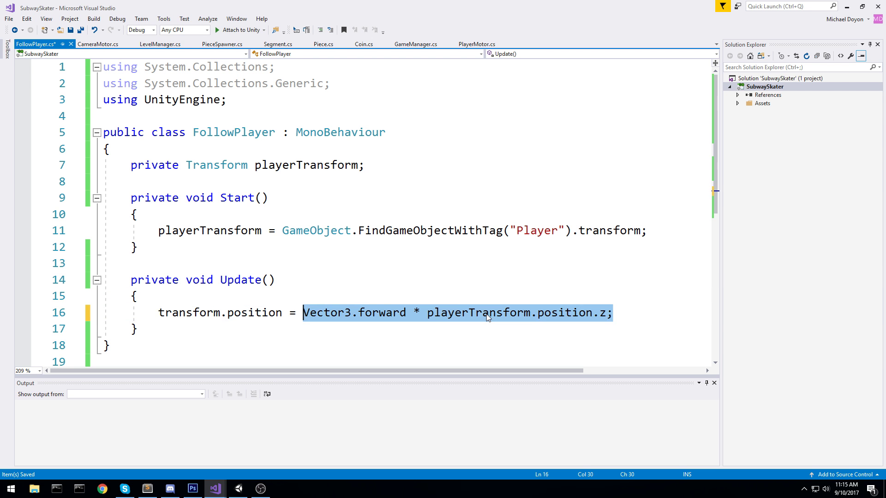
key("ctrl+s")
key("Up")
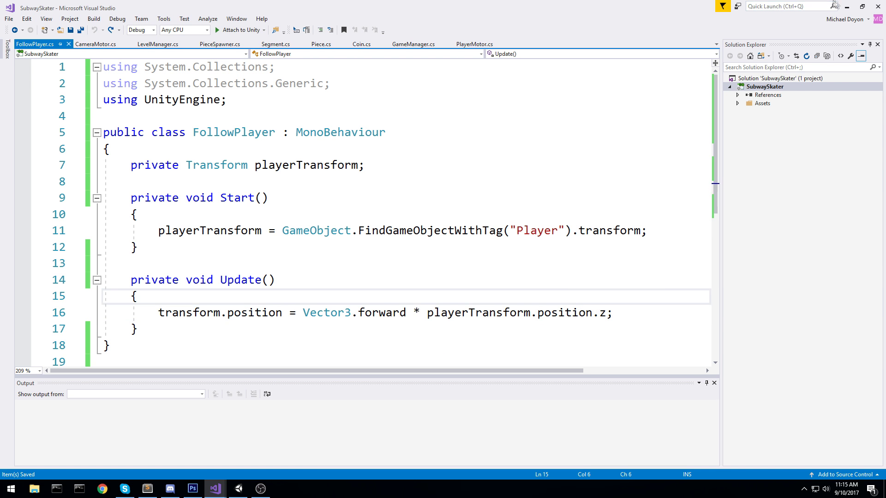
Step: Return to Unity, play-test the game with the forward-only FollowPlayer script and stop it
left_click(848, 5)
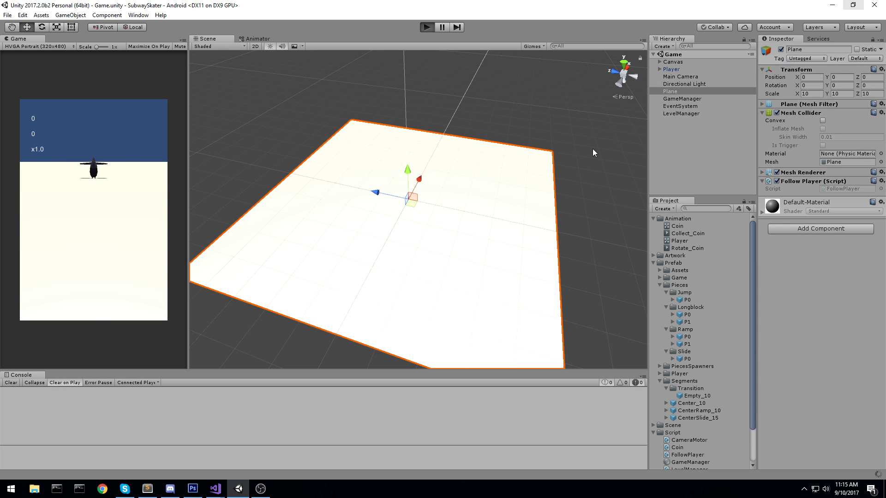
key("ctrl+p")
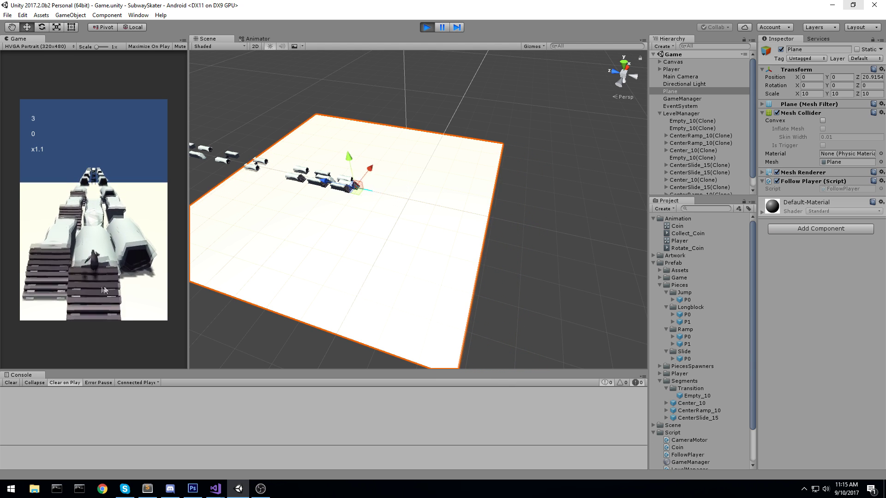
left_click(429, 26)
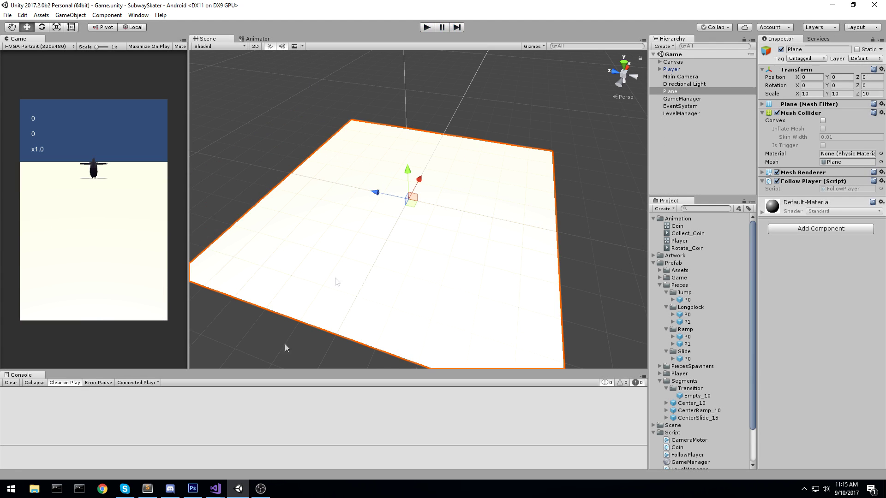
mouse_move(215, 493)
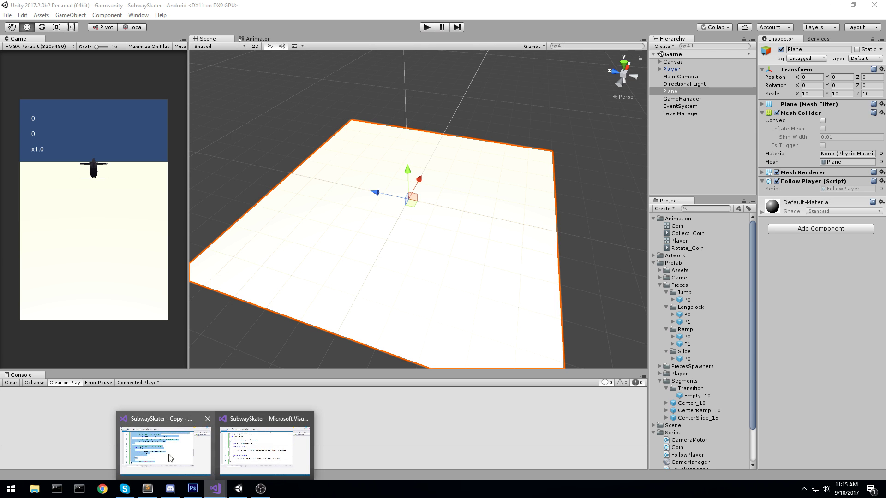
left_click(234, 455)
left_click(340, 258)
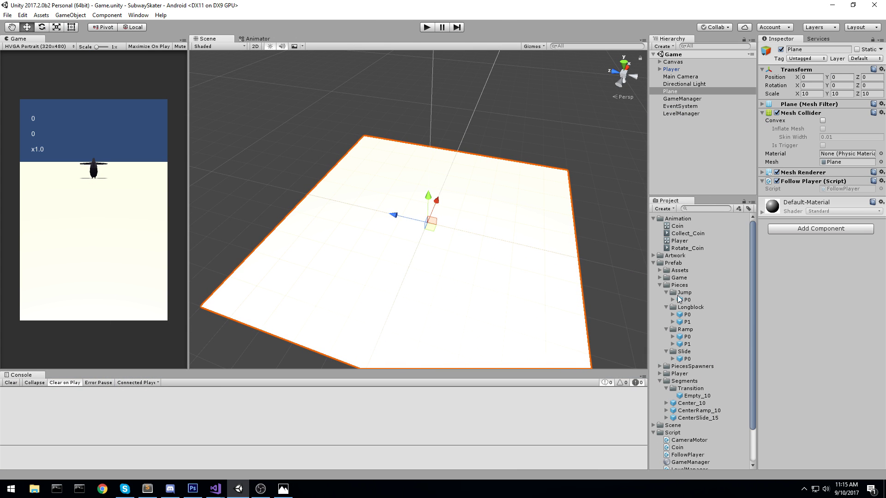
Step: Collapse the Pieces, Segments and Script folders in the project
left_click(663, 286)
left_click(661, 286)
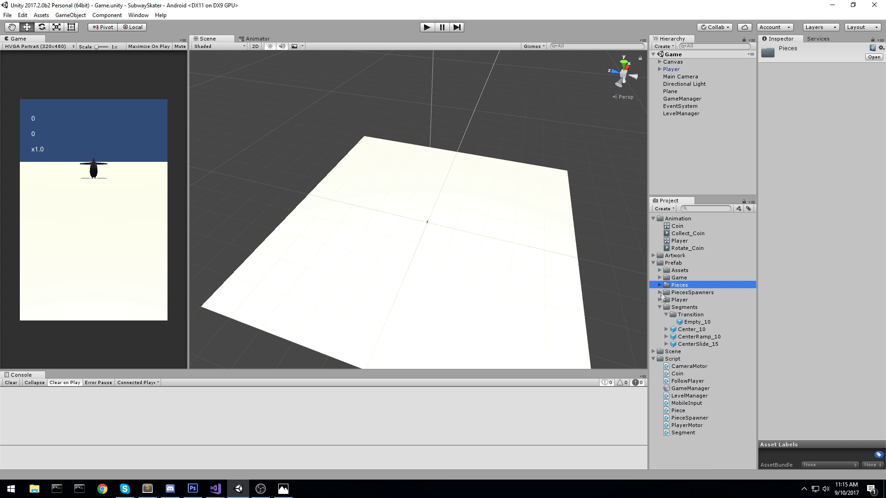
left_click(660, 308)
left_click(654, 321)
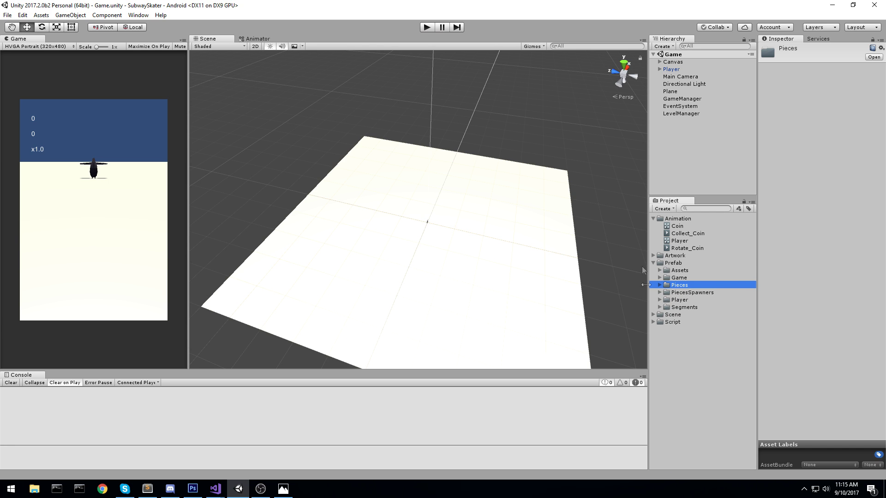
Step: Collapse the Animation and Prefab folders, then create a material named Skybox and move it into the Artwork folder
left_click(653, 219)
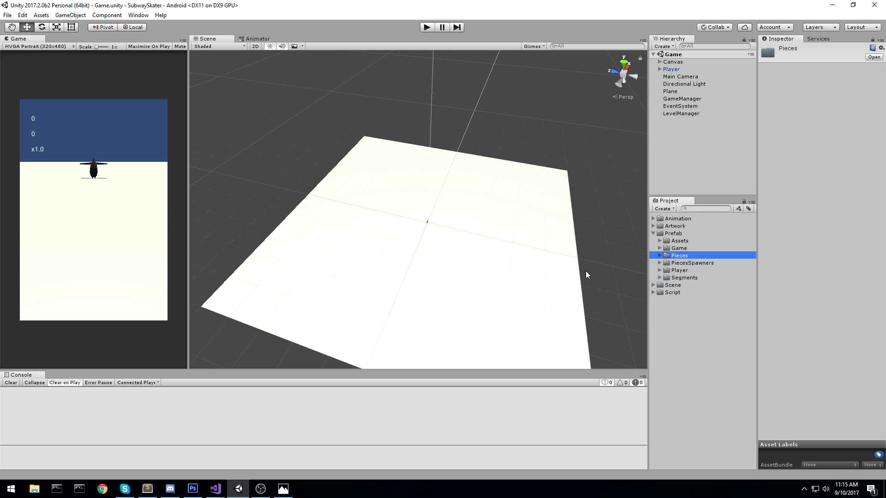
left_click(653, 234)
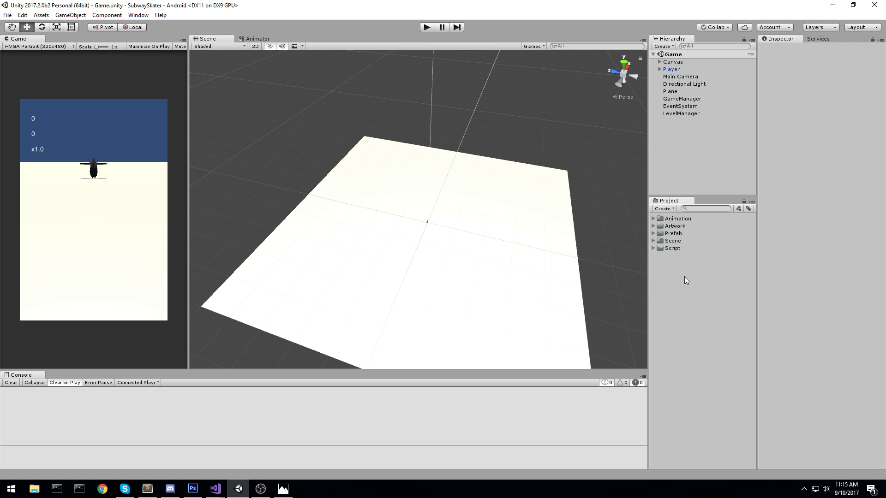
right_click(690, 271)
mouse_move(702, 275)
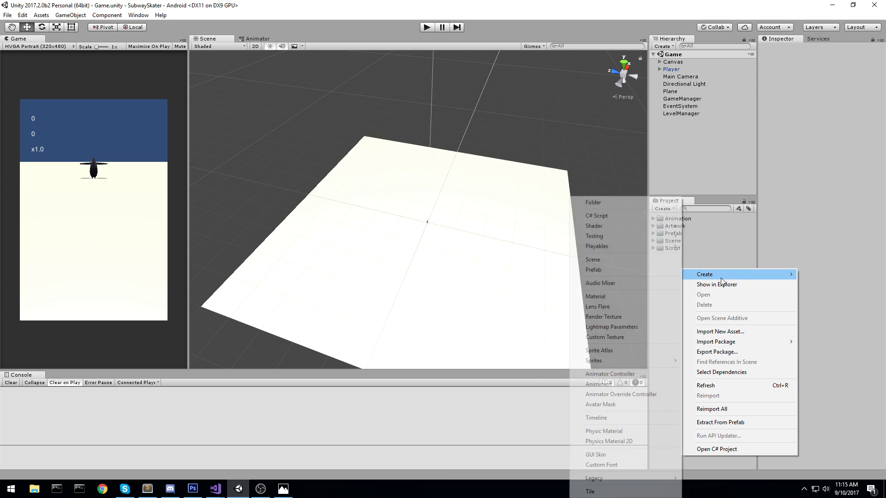
left_click(594, 296)
type("Sk")
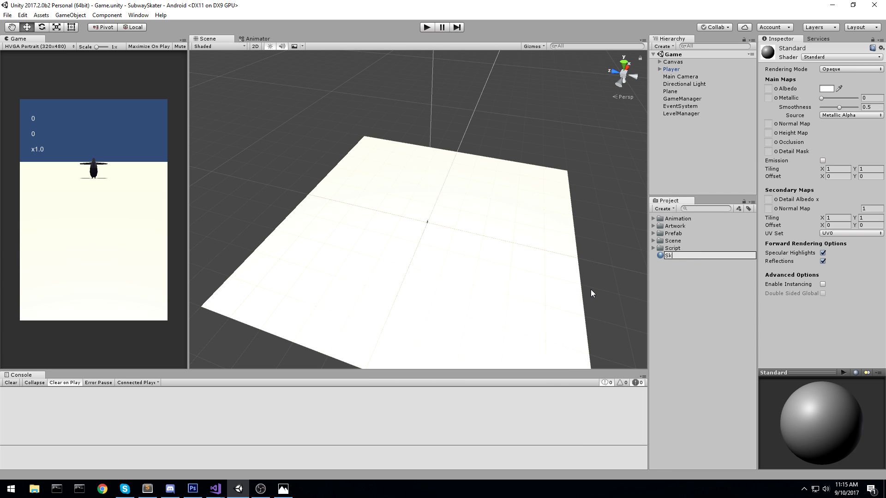
type("ybox")
key("Return")
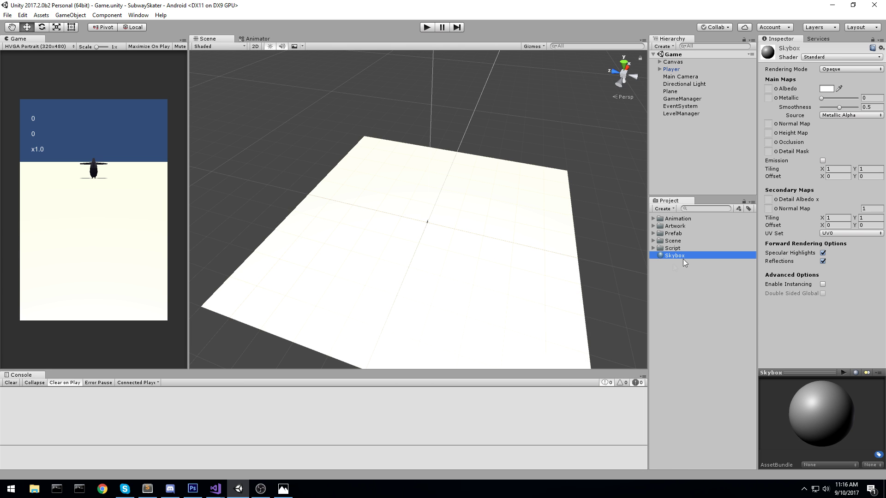
left_click_drag(675, 257, 674, 226)
left_click(653, 226)
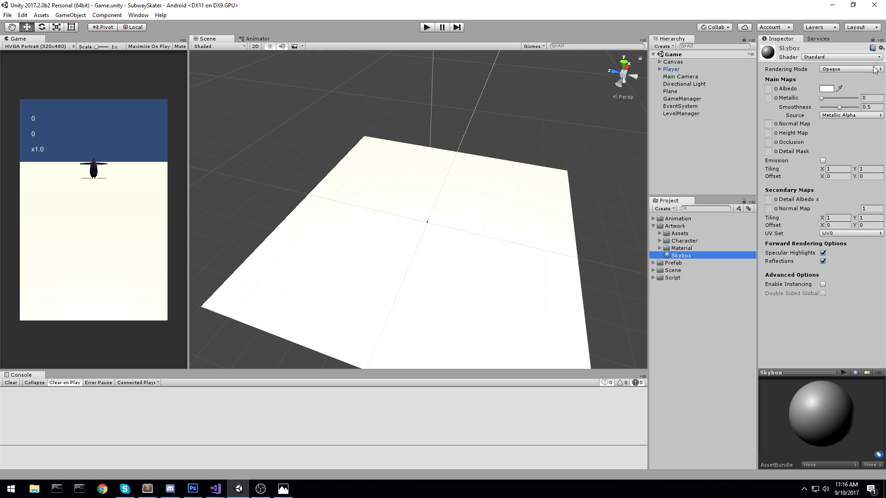
Step: Change the Skybox material's shader to Skybox/Procedural and apply the material to the scene's sky
left_click(814, 57)
mouse_move(816, 159)
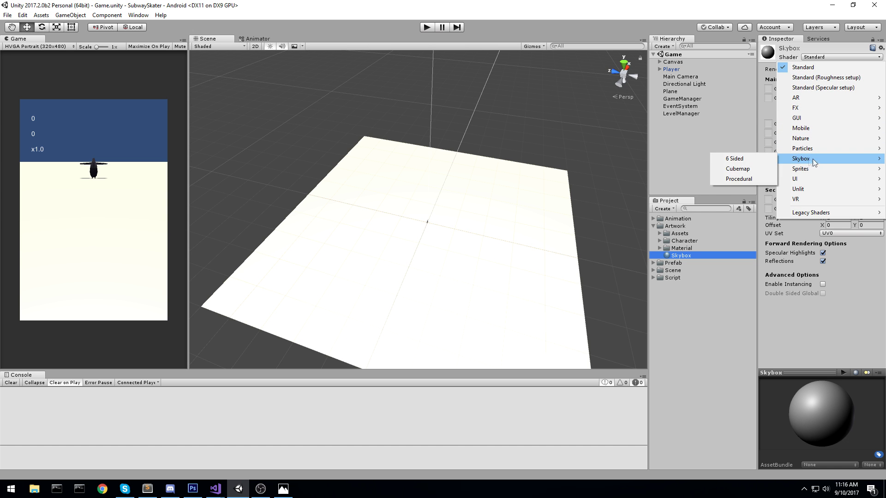
left_click(754, 178)
left_click_drag(455, 222, 493, 208, "alt")
left_click(680, 255)
left_click_drag(680, 256, 383, 111)
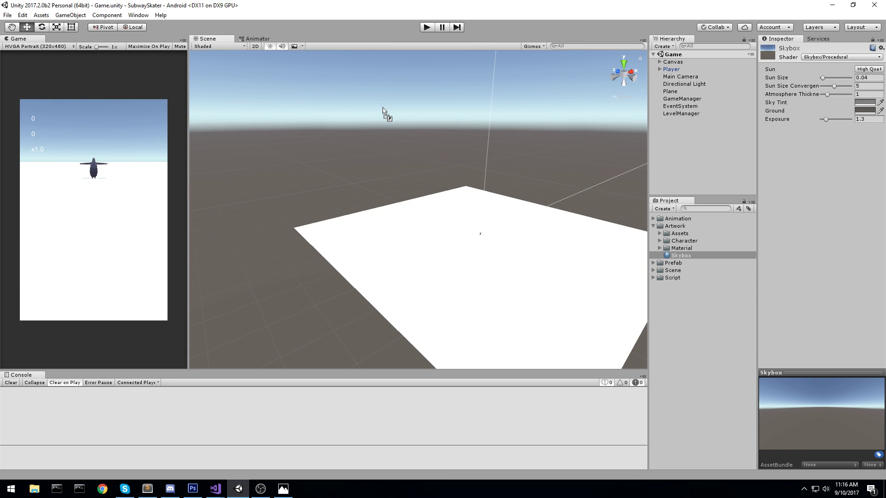
middle_click_drag(394, 109, 397, 182)
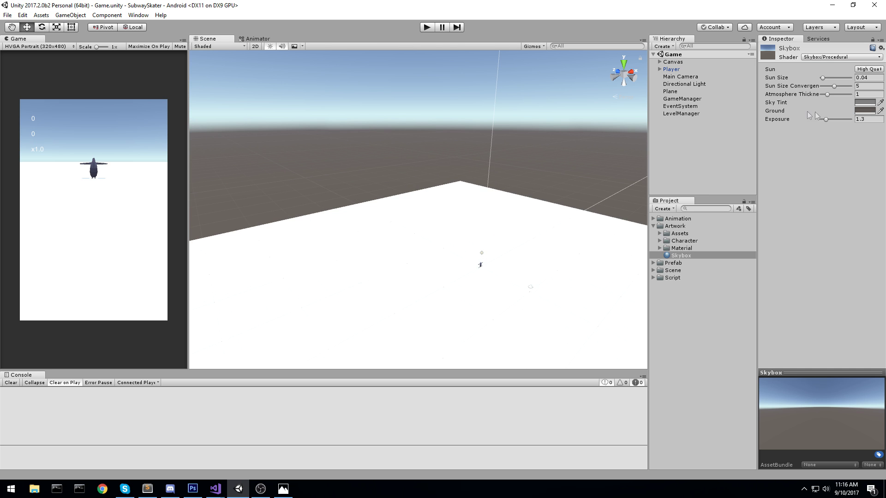
middle_click_drag(527, 147, 450, 160)
right_click_drag(450, 159, 440, 169)
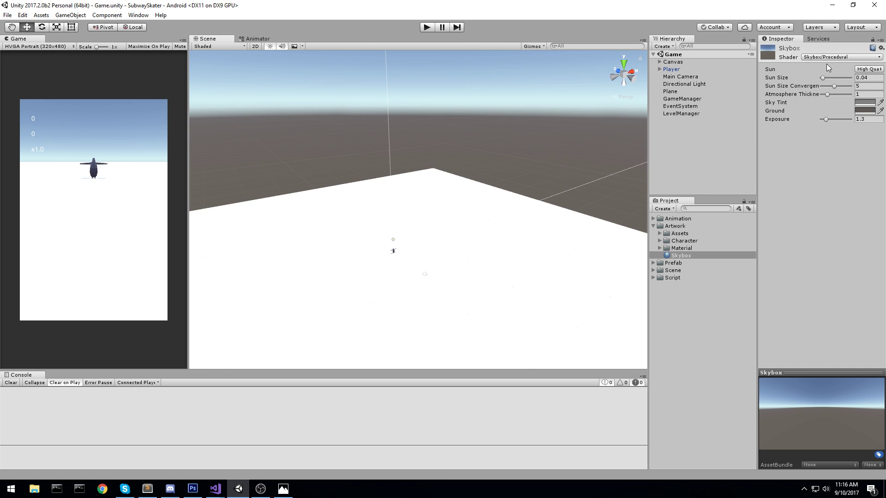
Step: Set the Skybox material's Sun to None, Sun Size to 0 and Atmosphere Thickness to 0.87
left_click(869, 69)
left_click(867, 79)
left_click(869, 78)
type("0")
left_click(705, 193)
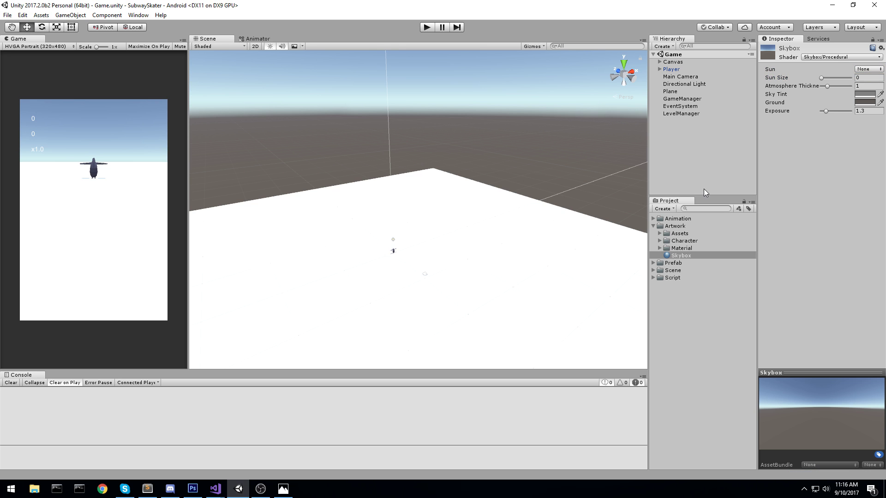
left_click(865, 84)
type("0.87")
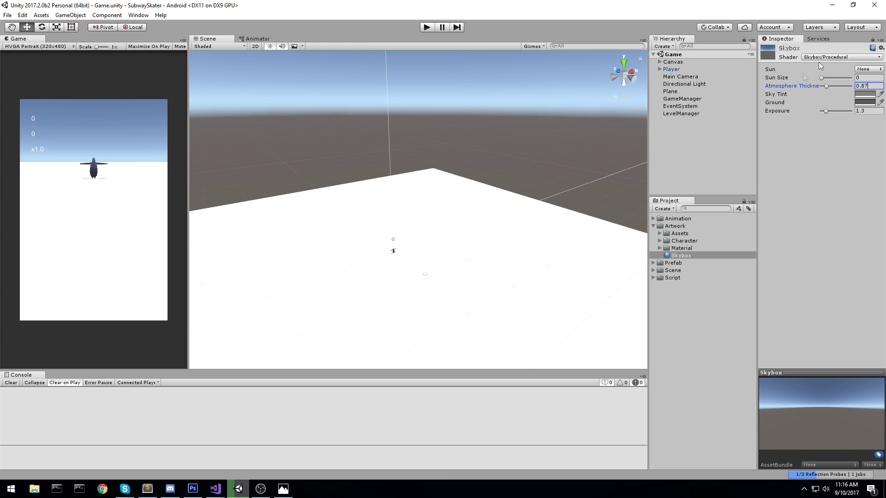
Step: Sample a muted teal, hex 5C8F90FF, as the Skybox material's Sky Tint and check it in the color picker
left_click(880, 94)
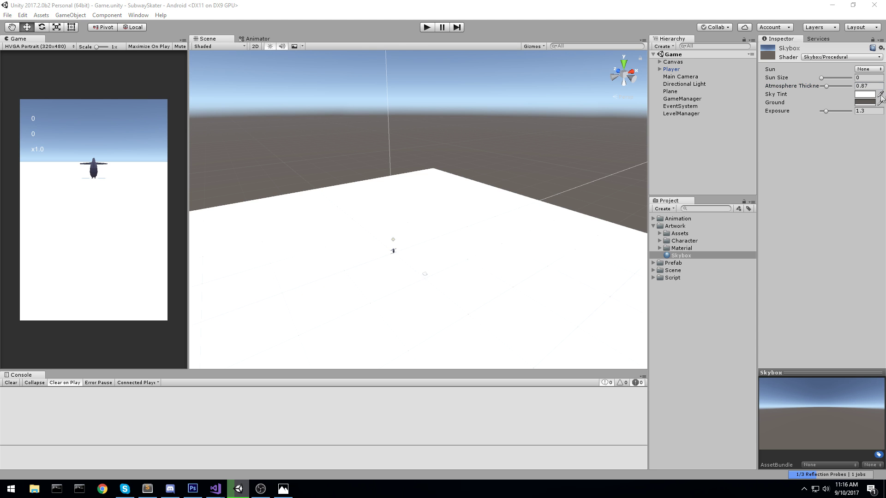
left_click(865, 94)
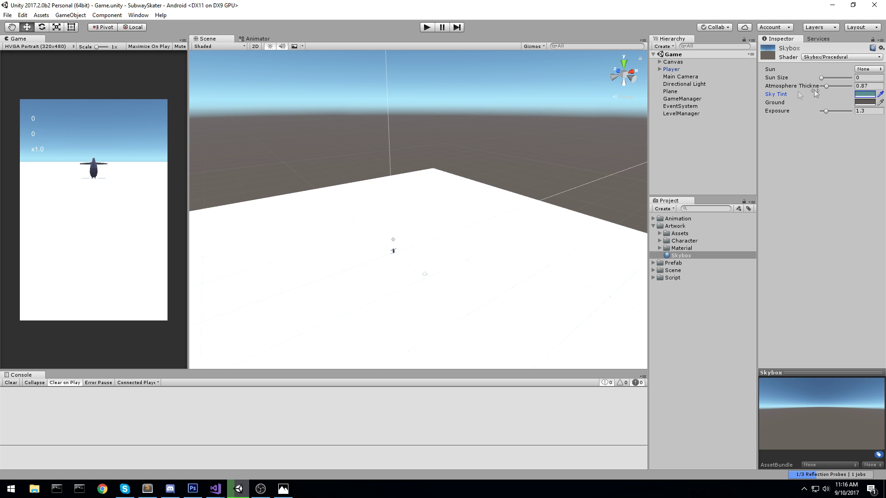
left_click(867, 95)
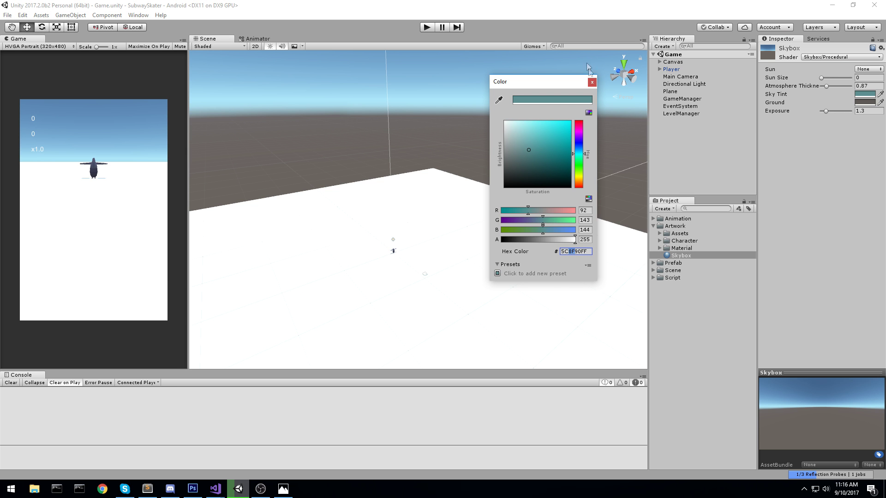
left_click(592, 82)
Step: Sample a pale cyan, hex D1F9F8FF, as the Skybox material's Ground color and check it in the color picker
left_click(879, 103)
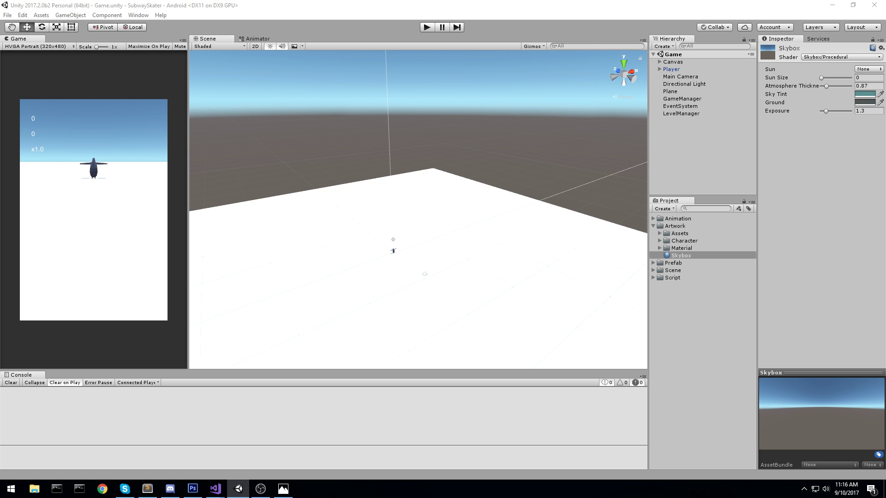
left_click(415, 300)
left_click(860, 104)
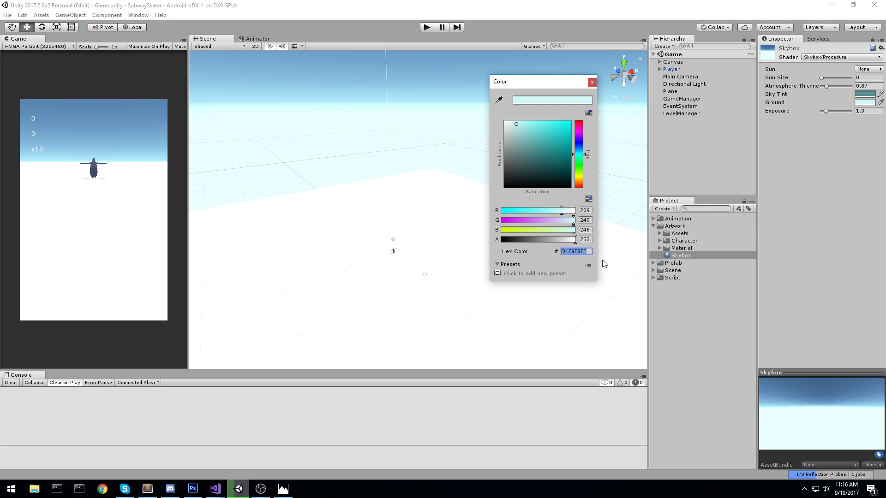
left_click(592, 83)
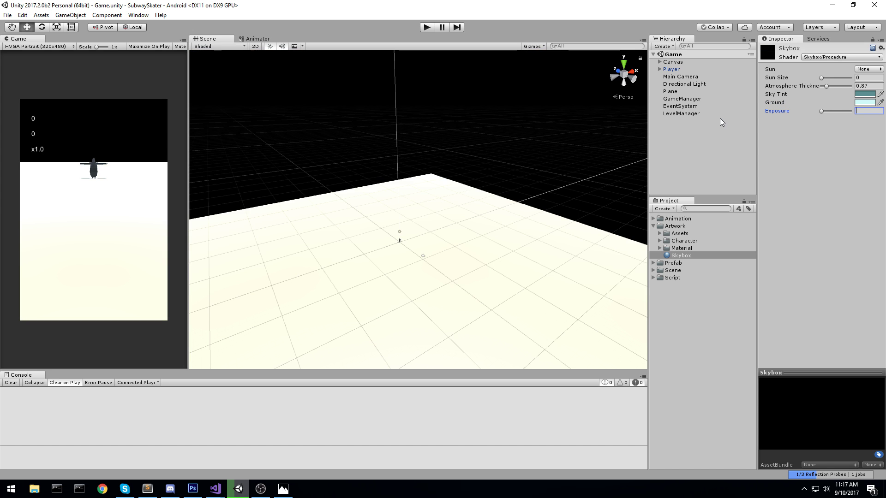
Step: Set the Skybox material's Exposure to 1.05 and inspect the sky and ground in the scene
type("1.0")
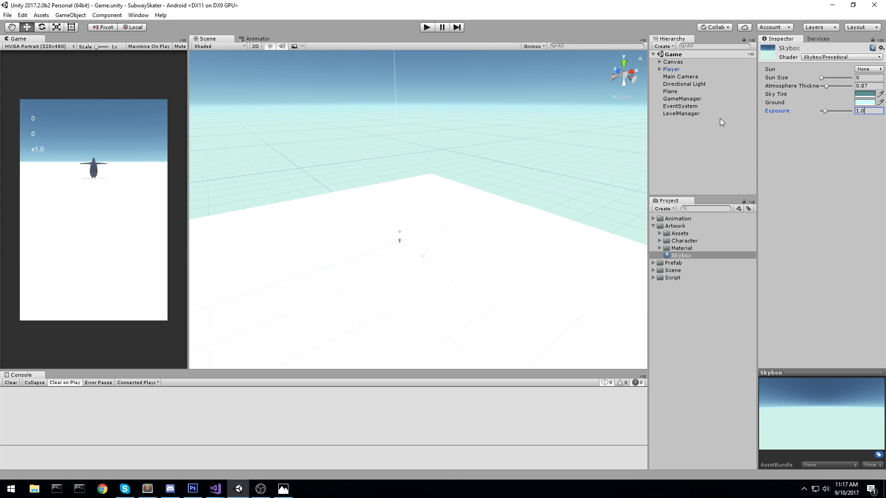
type("5")
scroll(374, 164, "down", 3)
left_click_drag(456, 244, 435, 260, "alt")
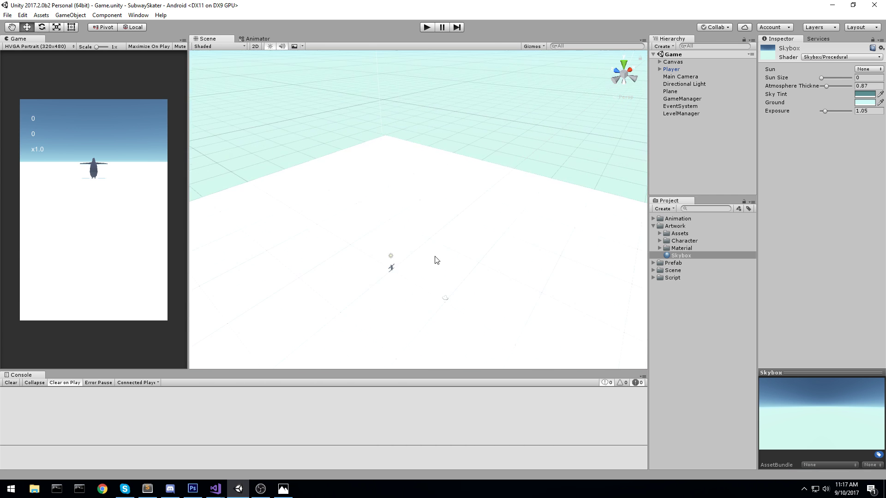
scroll(384, 273, "up", 3)
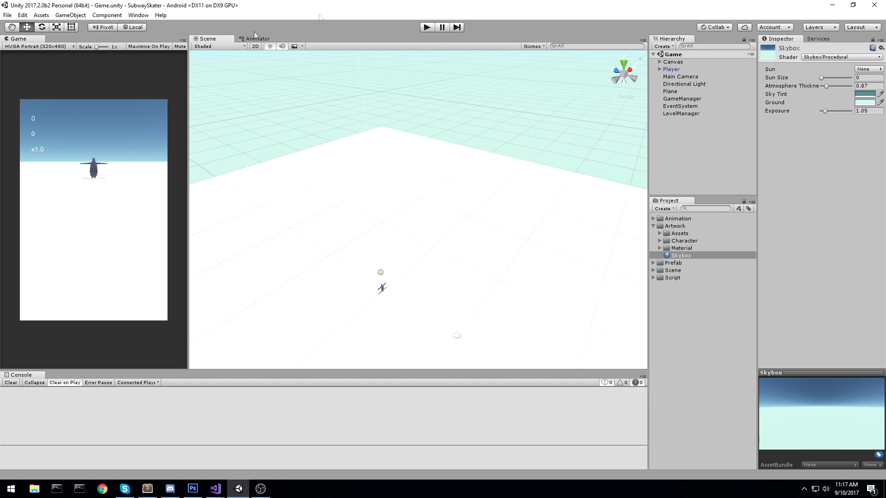
Step: Play-test the game with the new skybox and stop it
left_click(425, 27)
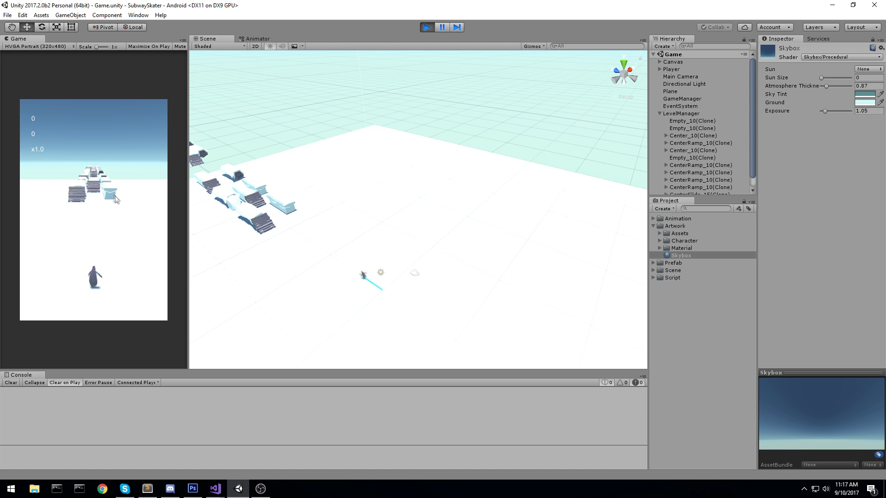
mouse_move(114, 197)
left_mouse_down()
mouse_move(57, 223)
mouse_move(125, 234)
left_mouse_up()
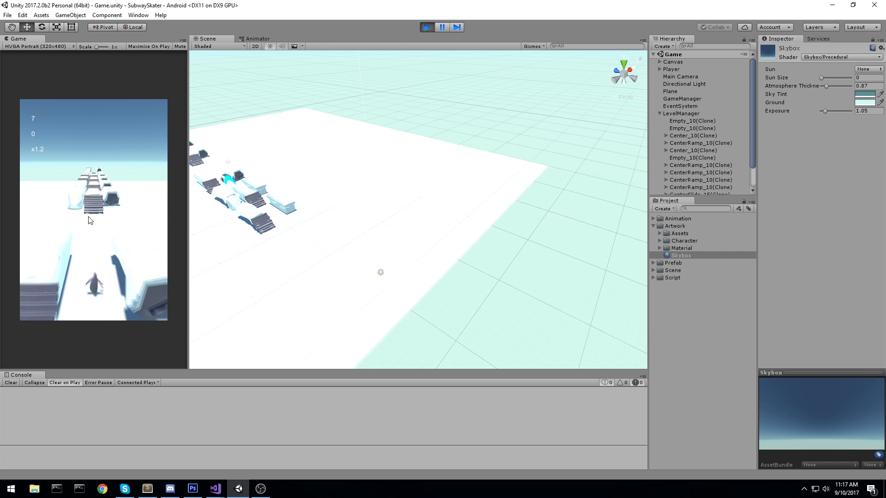
key("ctrl+p")
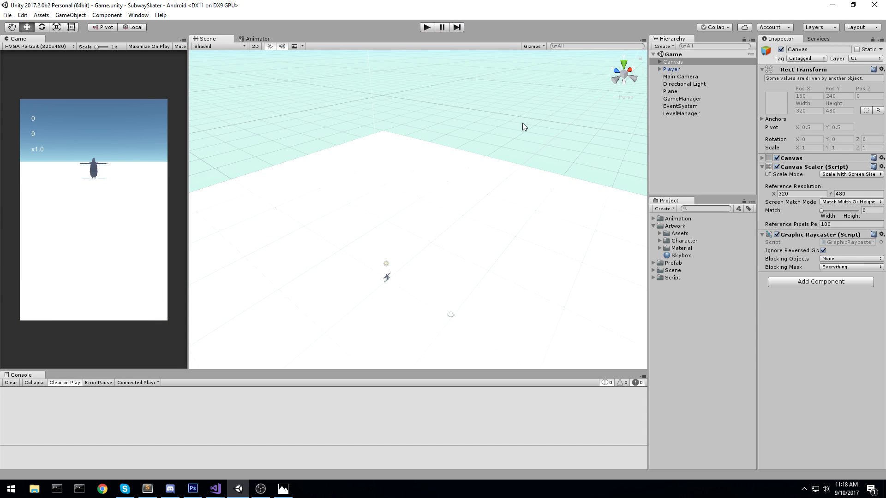
Step: Open the Lighting settings and dock them alongside the Inspector
middle_click_drag(579, 146, 418, 116)
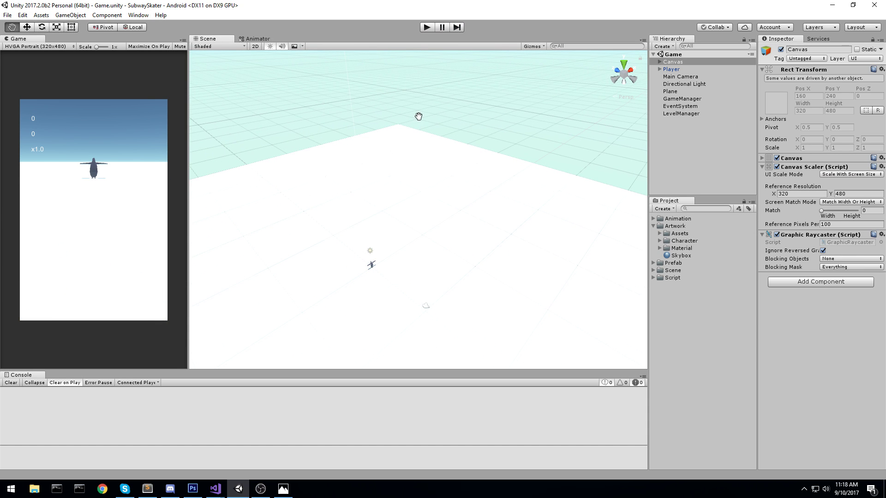
left_click_drag(404, 145, 418, 202, "alt")
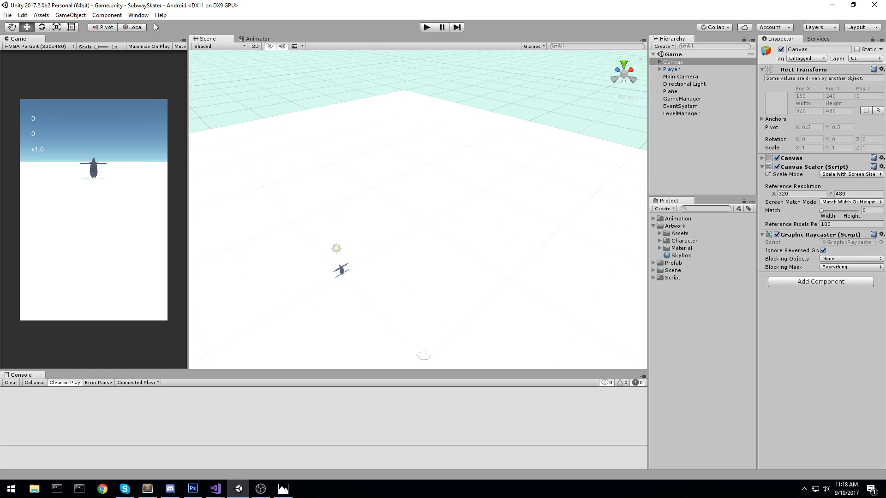
left_click(139, 15)
mouse_move(197, 269)
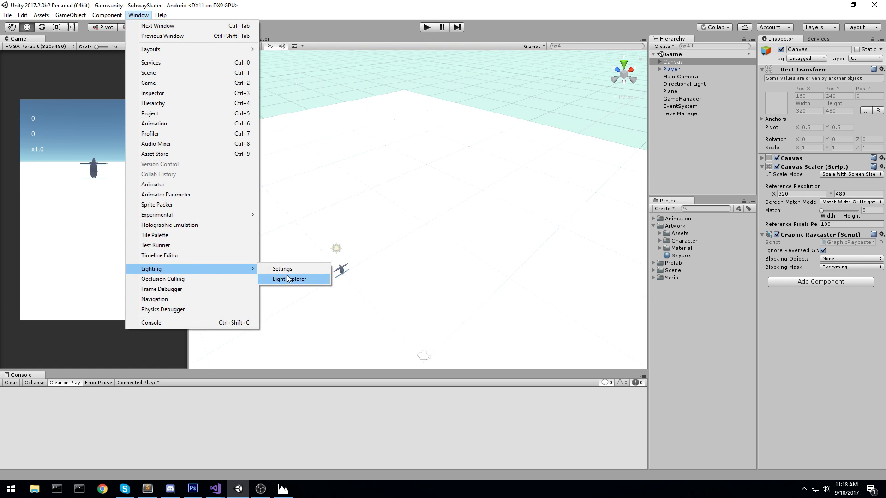
left_click(288, 278)
left_click_drag(885, 76, 777, 41)
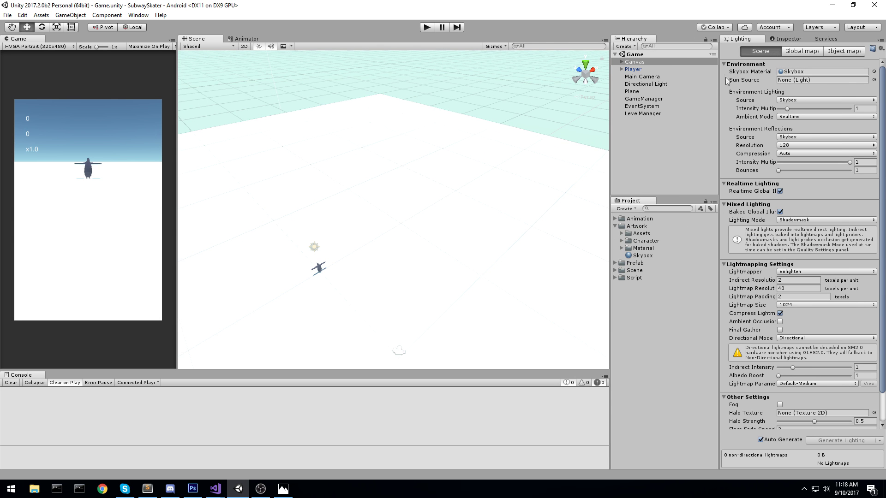
scroll(518, 212, "down", 1)
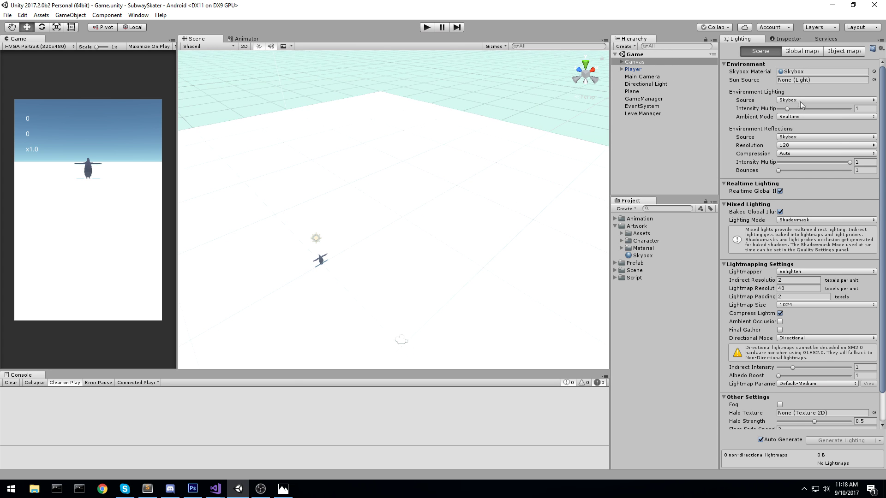
Step: Set the environment lighting source to Gradient, sampling sky color 4AC6F9, a pale teal equator color and ground color B4E9E5
left_click(792, 100)
left_click(798, 116)
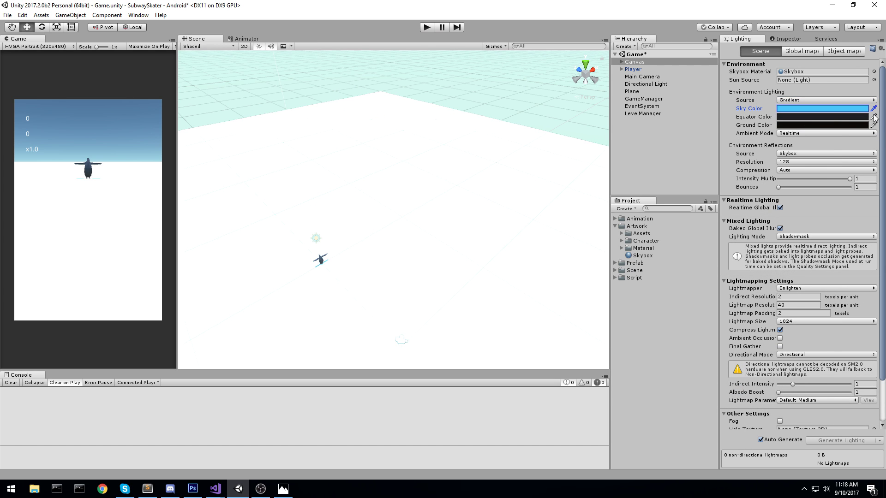
left_click(874, 117)
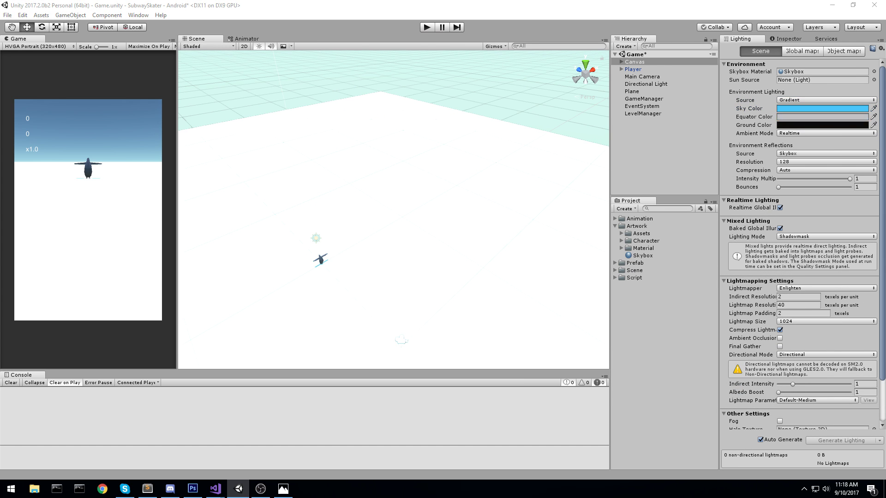
left_click(873, 126)
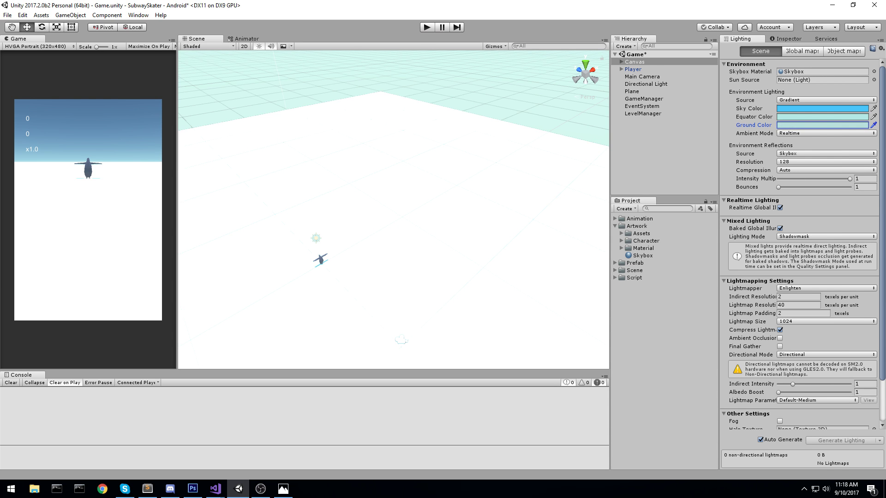
Step: Check the hex values of the gradient's sky and ground colors without changing them
left_click(829, 112)
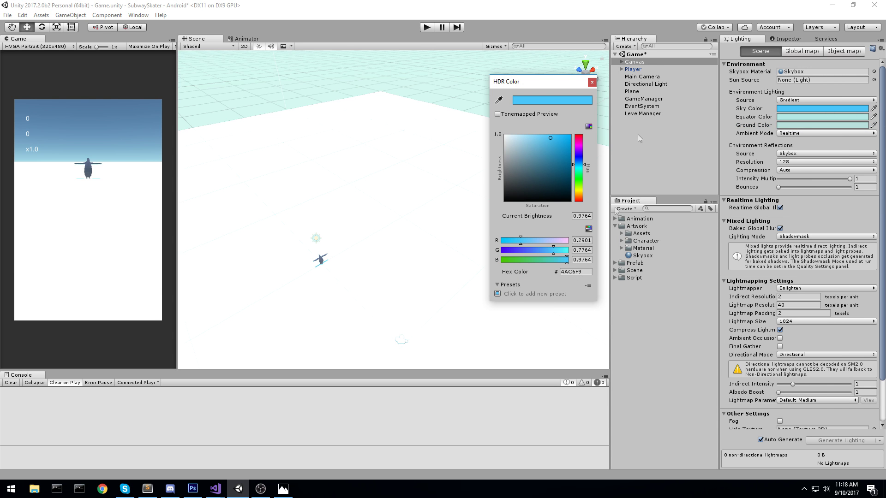
left_click(591, 82)
left_click(808, 125)
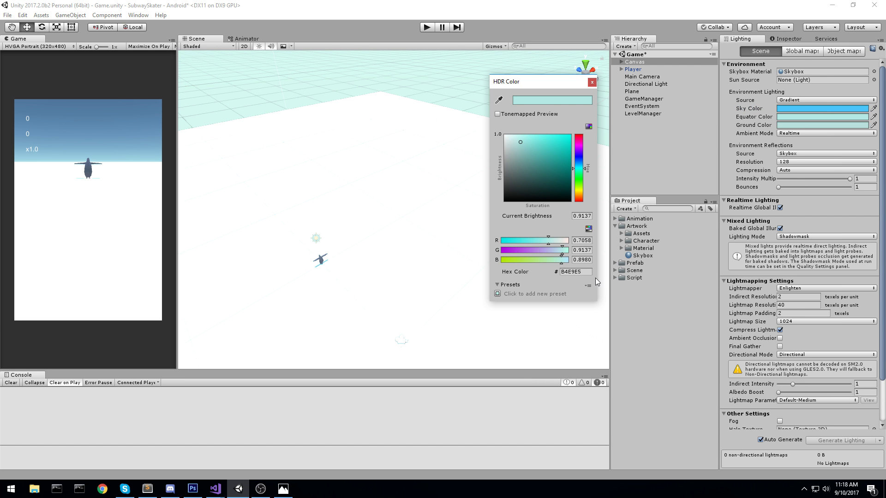
left_click(592, 83)
left_click(806, 125)
left_click(592, 82)
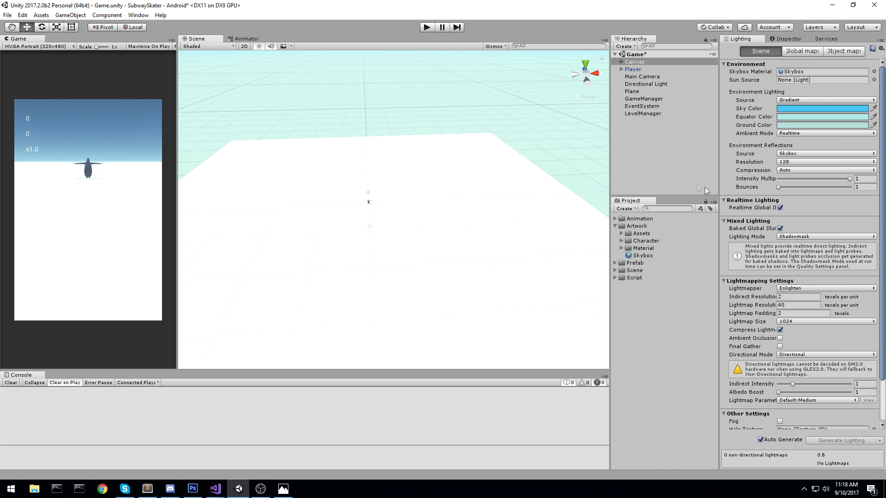
Step: Disable realtime and baked global illumination, and collapse the Realtime Lighting, Mixed Lighting, Lightmapping and Other Settings sections
left_click(780, 209)
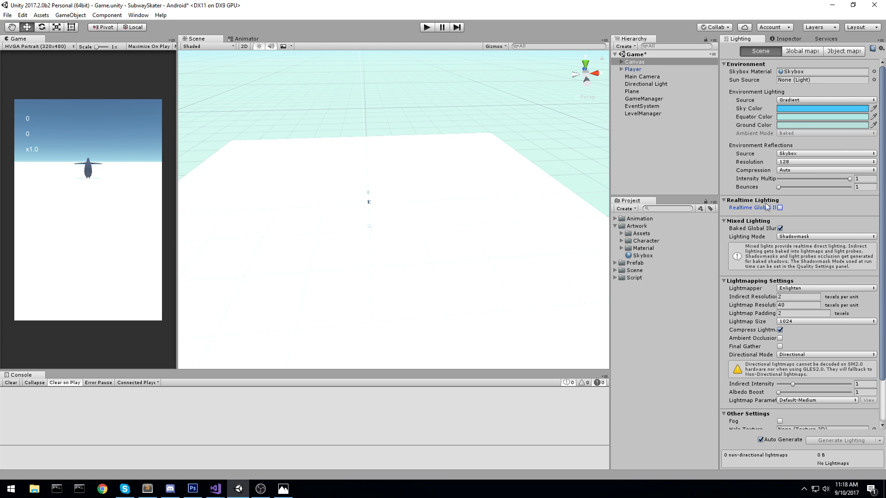
left_click(767, 202)
left_click(780, 217)
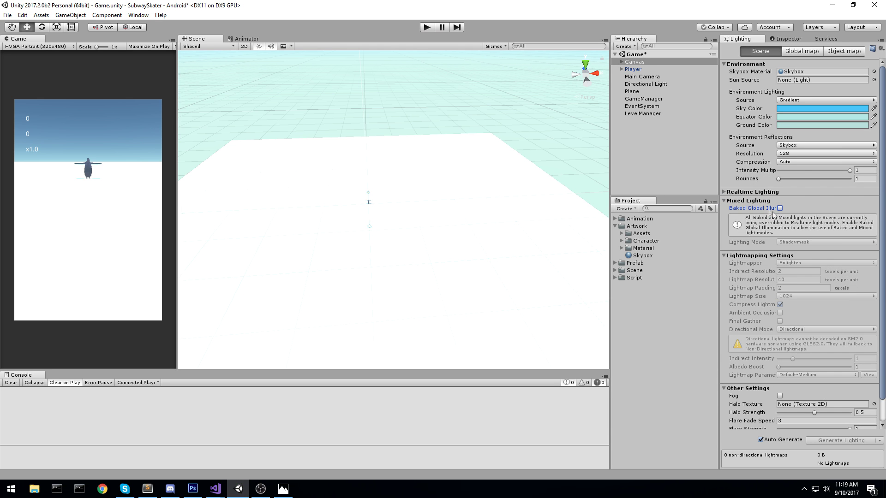
left_click(758, 201)
left_click(737, 210)
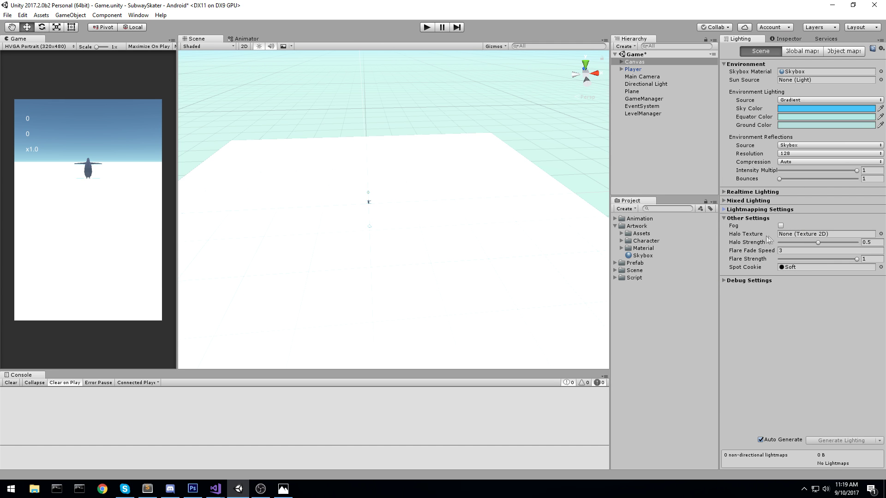
left_click(755, 219)
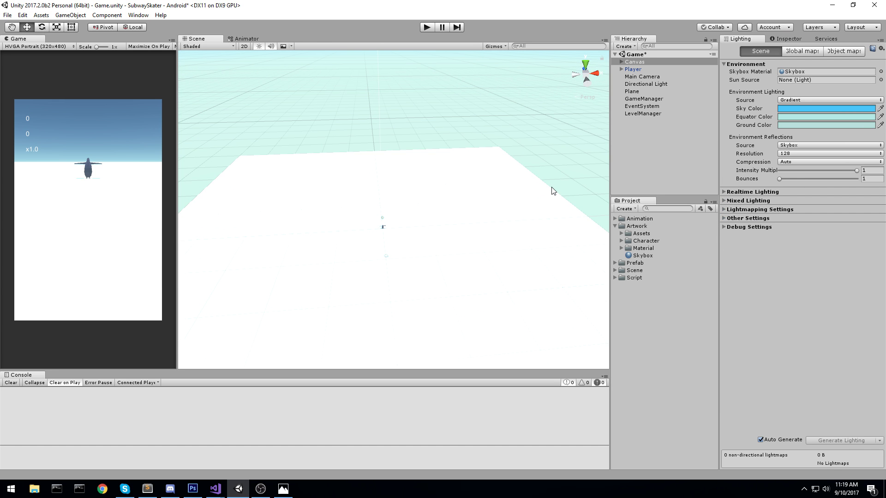
Step: Play-test the game with global illumination disabled and stop it
key("ctrl+p")
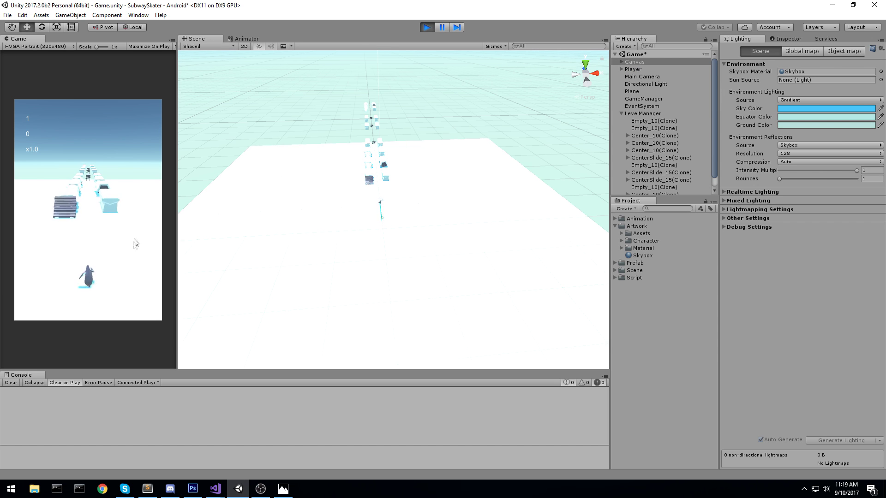
left_click_drag(85, 233, 26, 247)
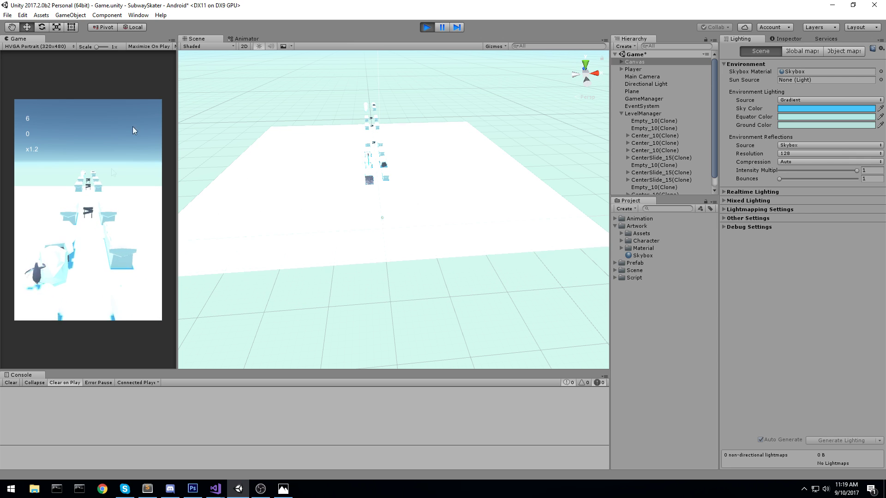
key("ctrl+p")
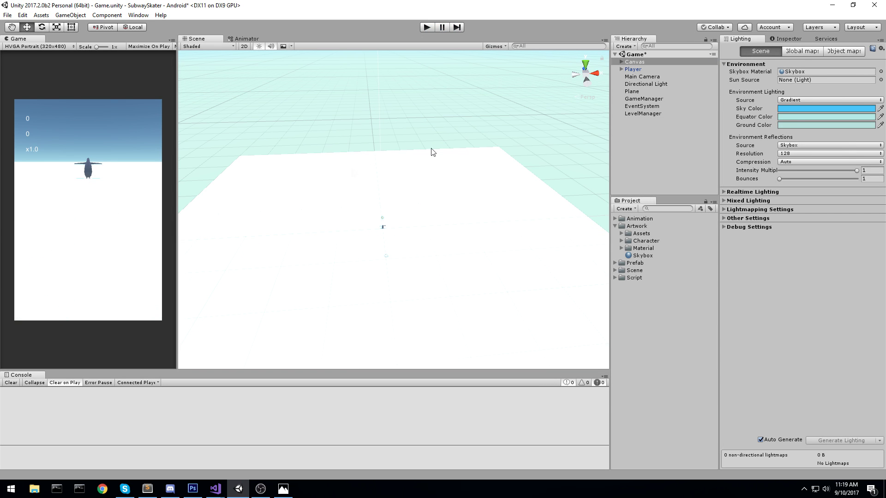
Step: Set the Directional Light's shadow type to No Shadows
left_click(656, 85)
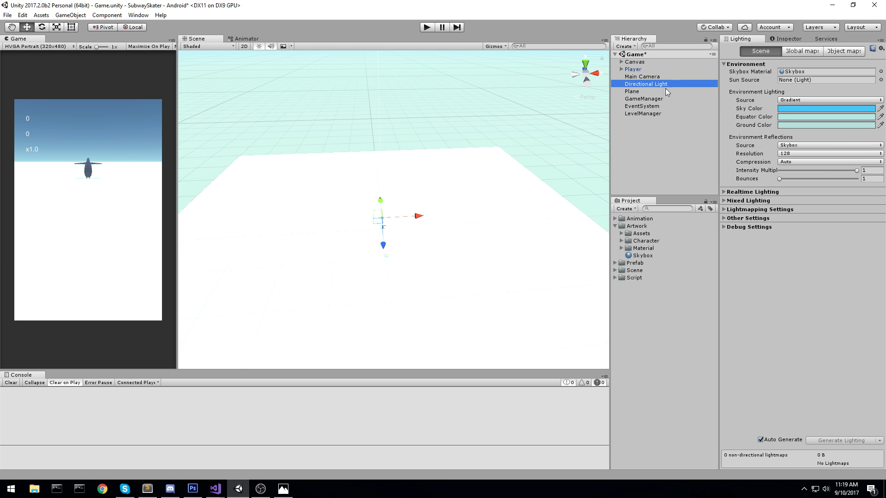
left_click(794, 41)
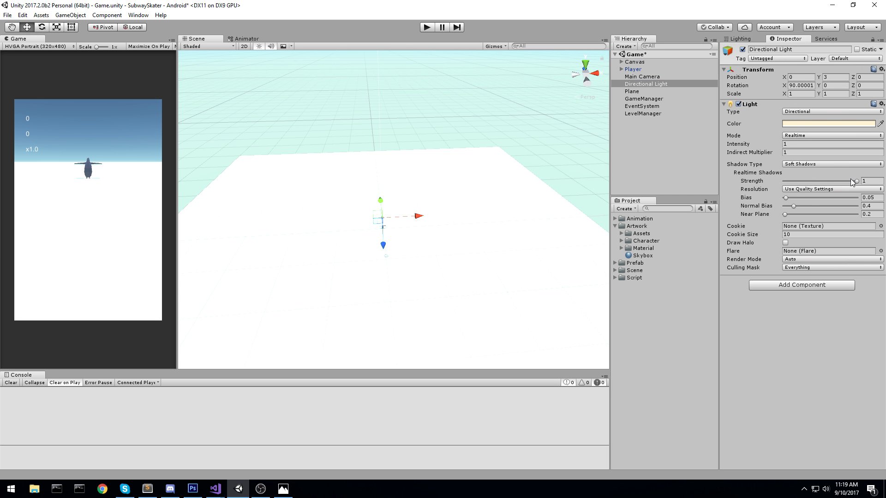
left_click(814, 166)
left_click(810, 184)
left_click(808, 166)
left_click(802, 174)
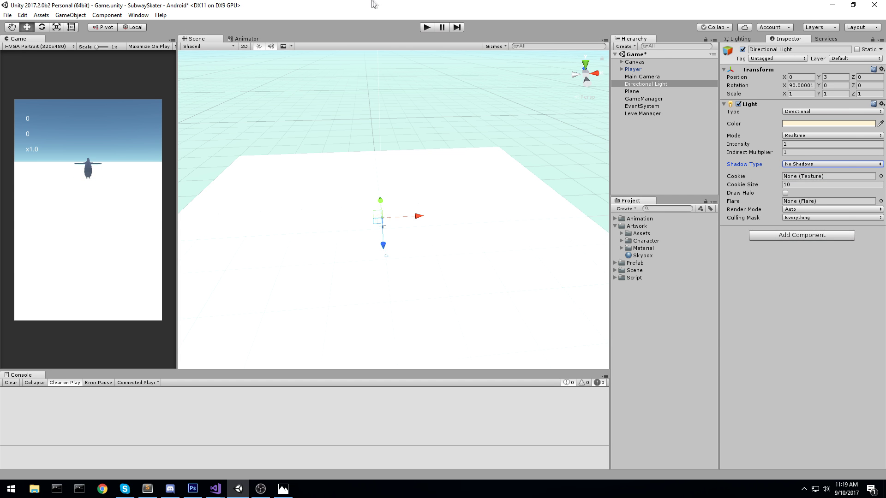
Step: Run the game without shadows and switch the penguin between lanes to judge the look
left_click(427, 28)
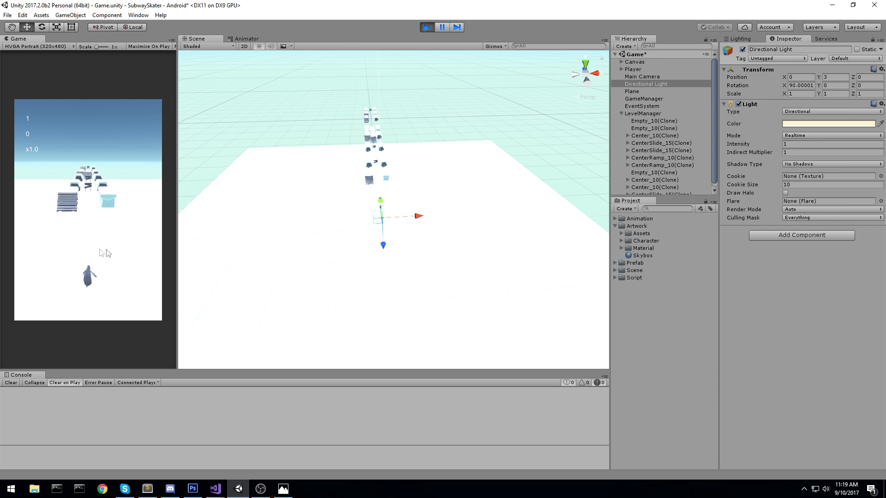
left_click_drag(113, 246, 60, 252)
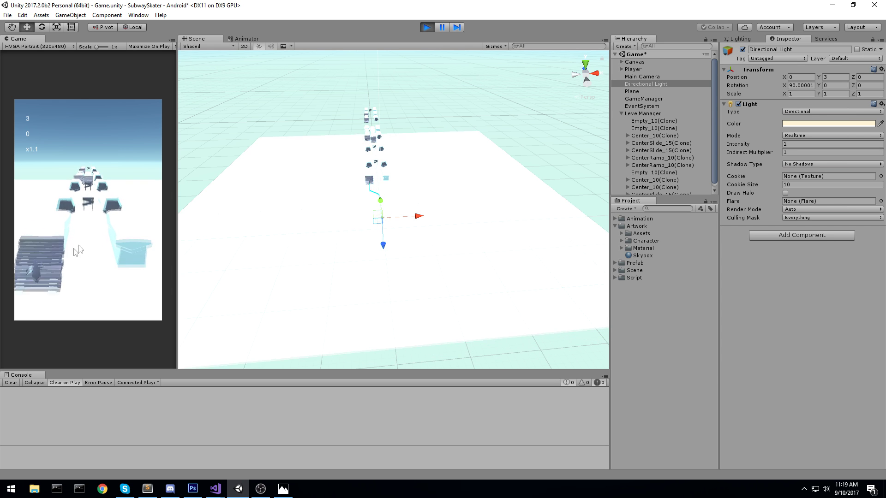
mouse_move(84, 290)
left_mouse_down()
mouse_move(132, 270)
mouse_move(128, 310)
mouse_move(48, 262)
mouse_move(103, 255)
mouse_move(123, 290)
left_mouse_up()
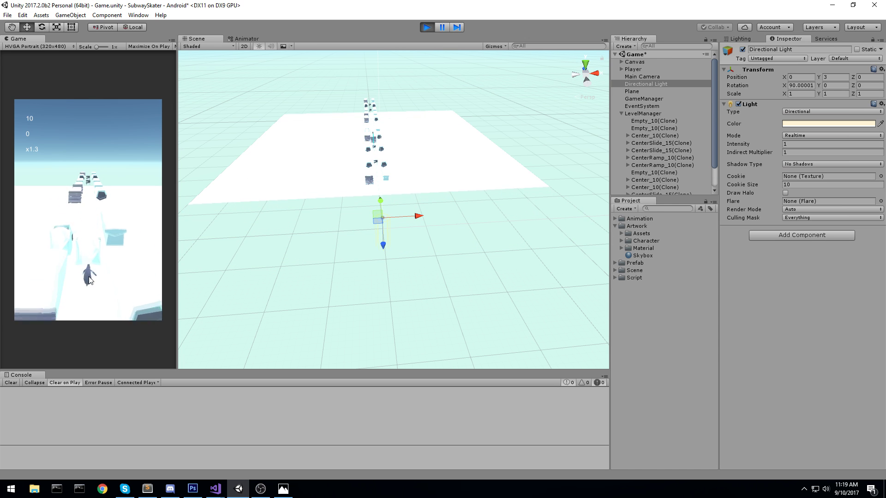
Step: Hide the ground plane during play by disabling its Mesh Renderer, and keep playing to compare the look
left_click(457, 162)
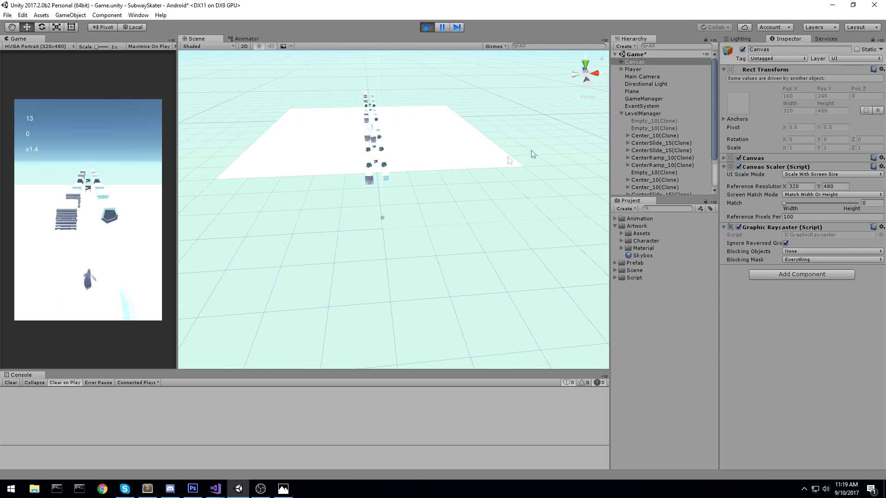
left_click(621, 113)
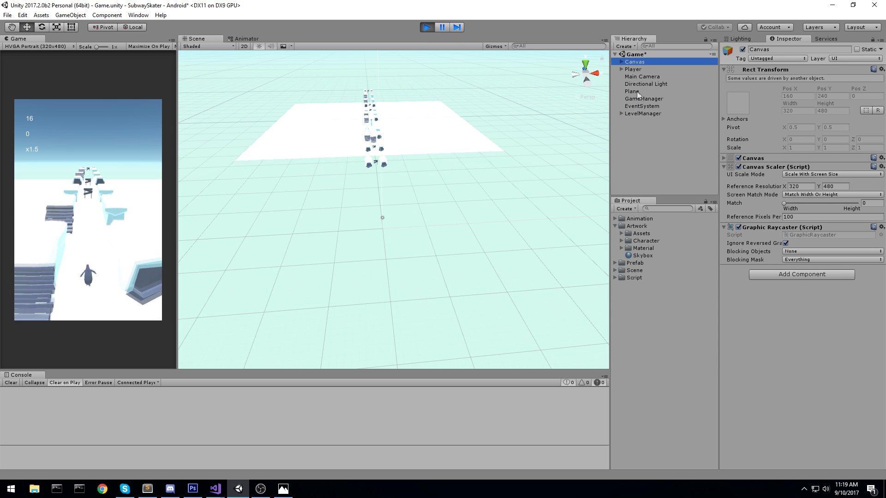
left_click(407, 145)
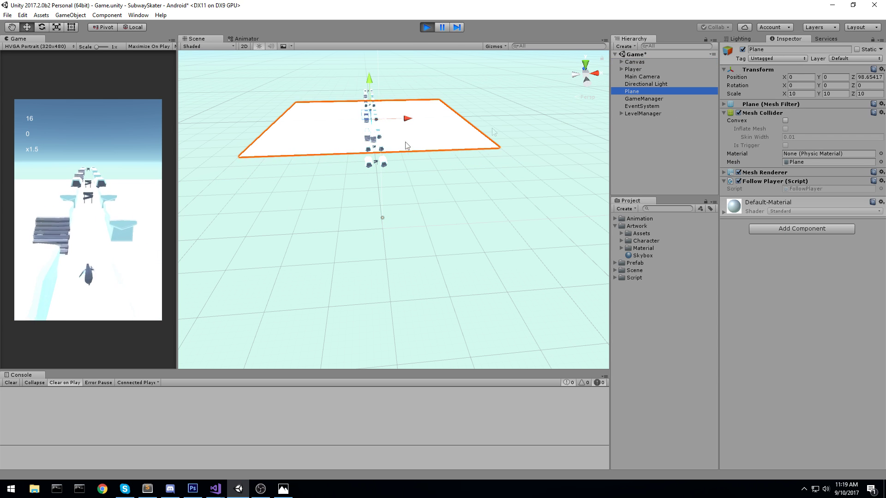
left_click(739, 172)
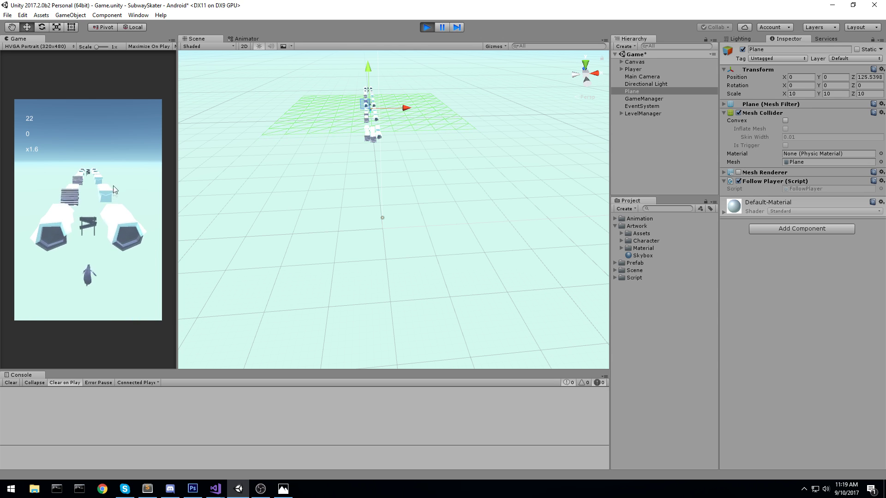
mouse_move(101, 215)
left_mouse_down()
mouse_move(100, 248)
mouse_move(4, 220)
left_mouse_up()
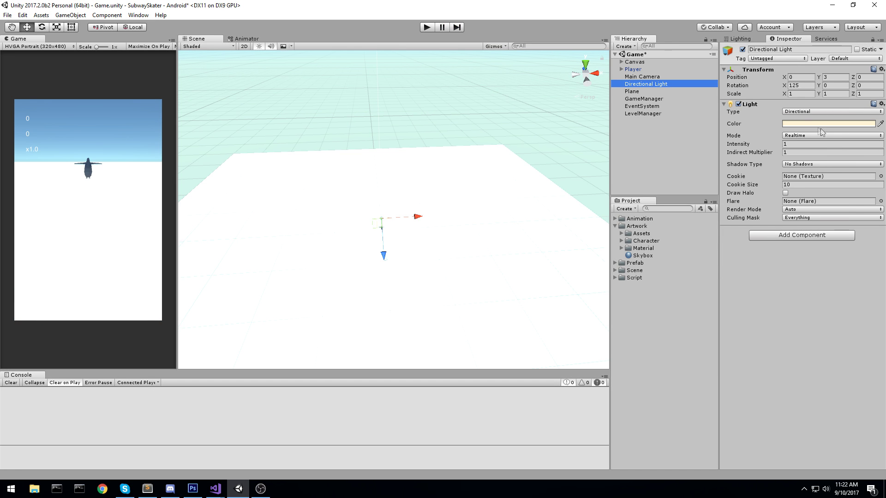
Step: Set the Directional Light's color to pure white, FFFFFF
left_click(807, 123)
left_click_drag(561, 130, 430, 87)
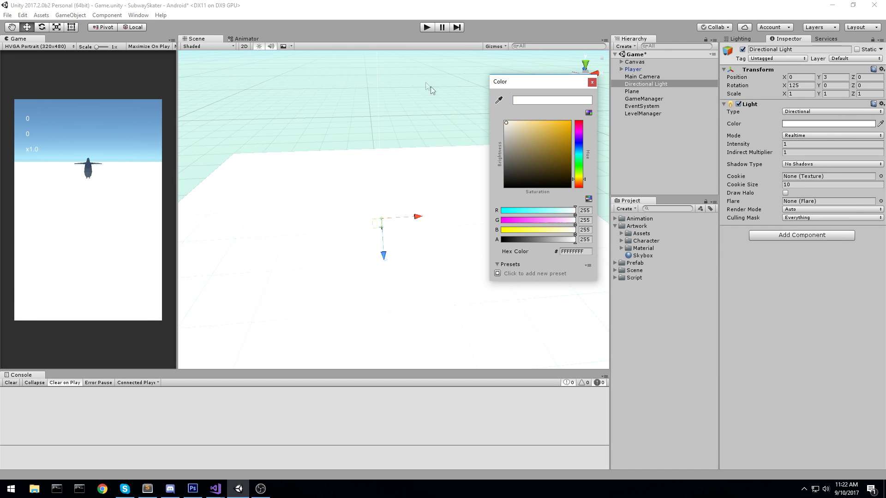
left_click(592, 83)
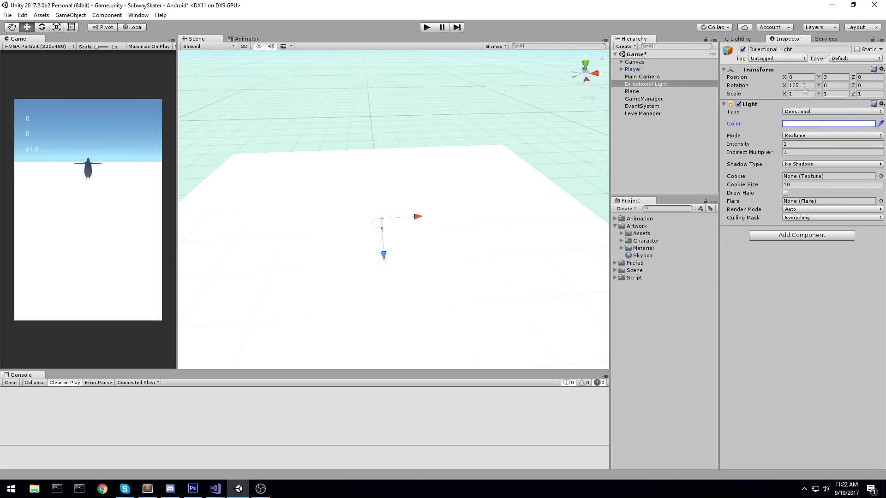
Step: Play-test the game with the white directional light, changing lanes around the obstacles, and stop it
left_click(432, 28)
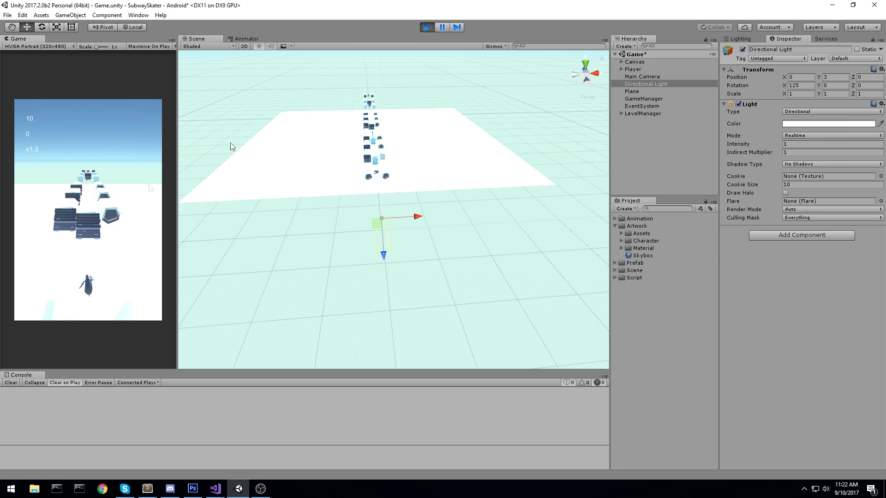
left_click_drag(58, 256, 104, 258)
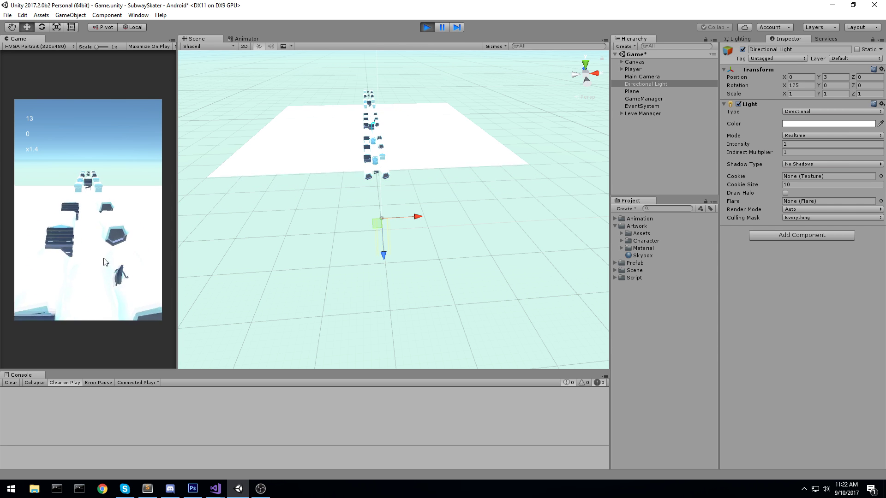
key("Left")
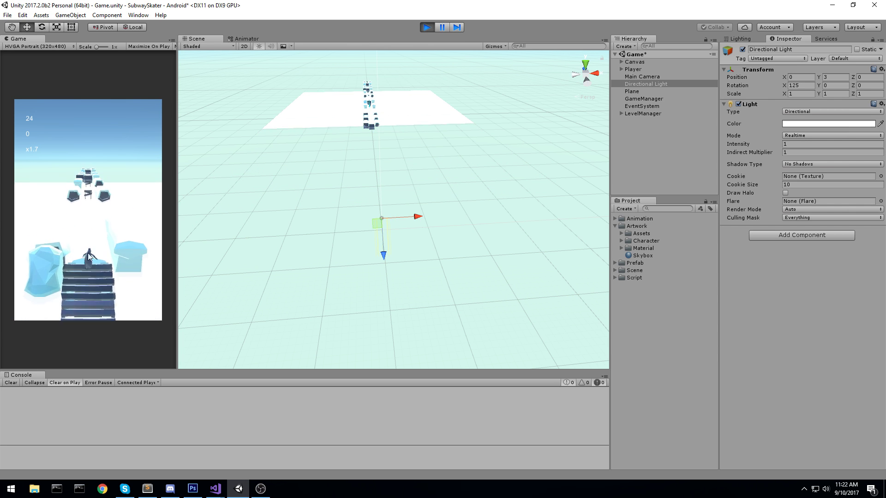
left_click(436, 26)
Step: Create a material named Floor in the Artwork folder and apply it to the ground plane
left_click(487, 177)
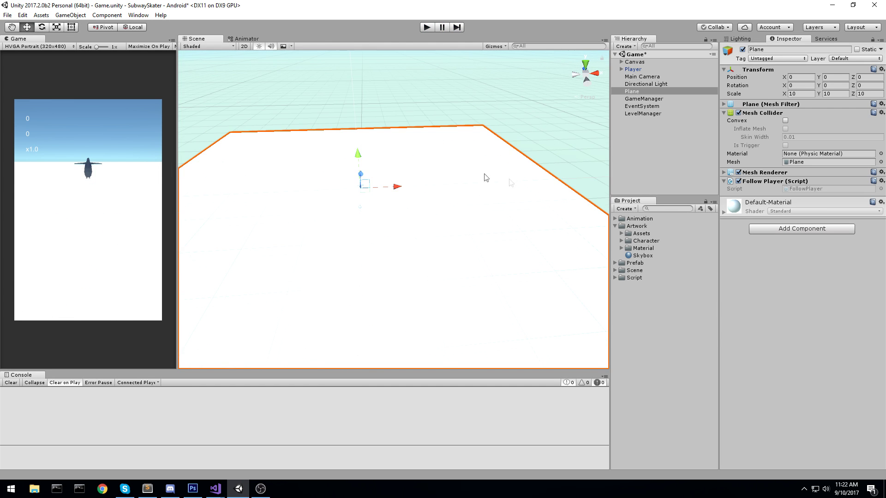
right_click(637, 226)
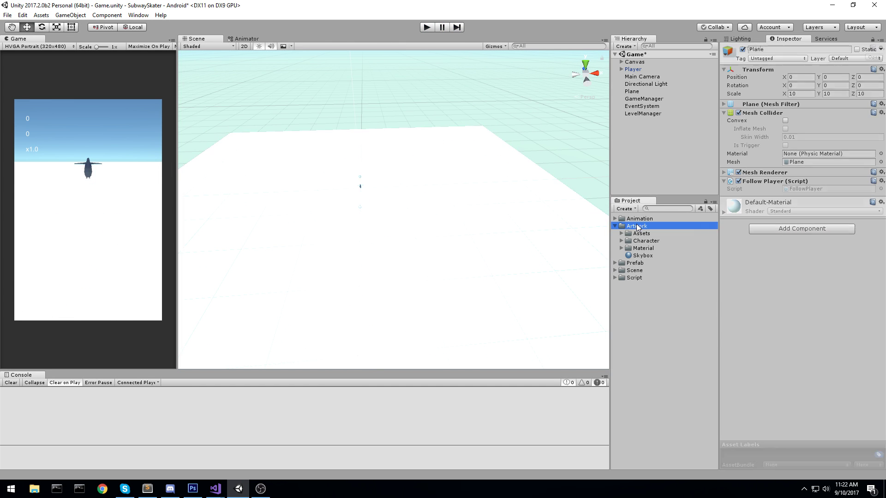
mouse_move(683, 236)
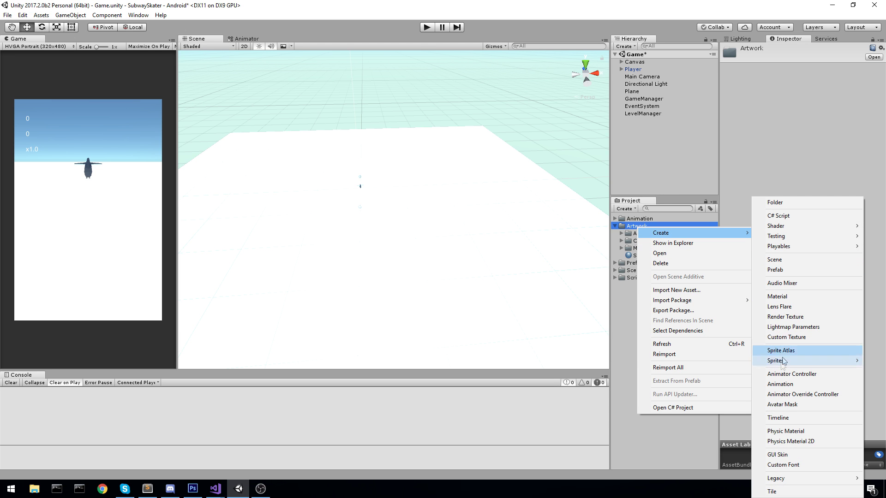
left_click(790, 304)
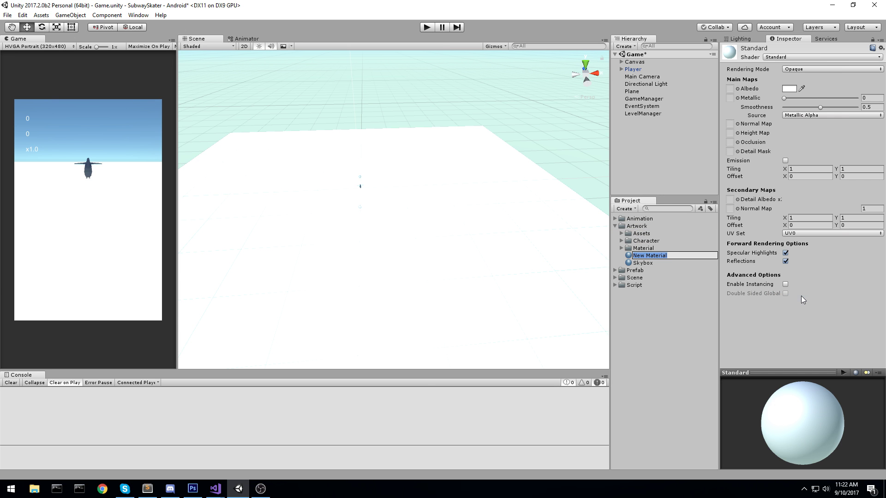
type("Floor")
key("Return")
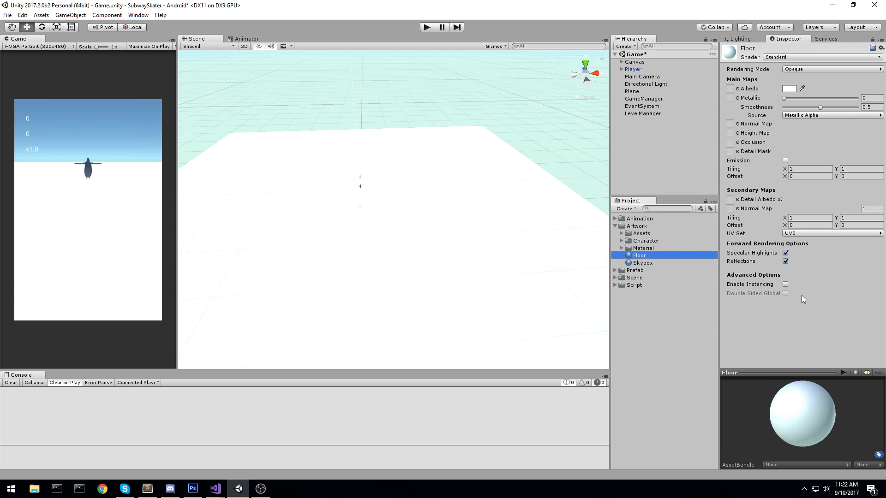
left_click_drag(636, 257, 529, 223)
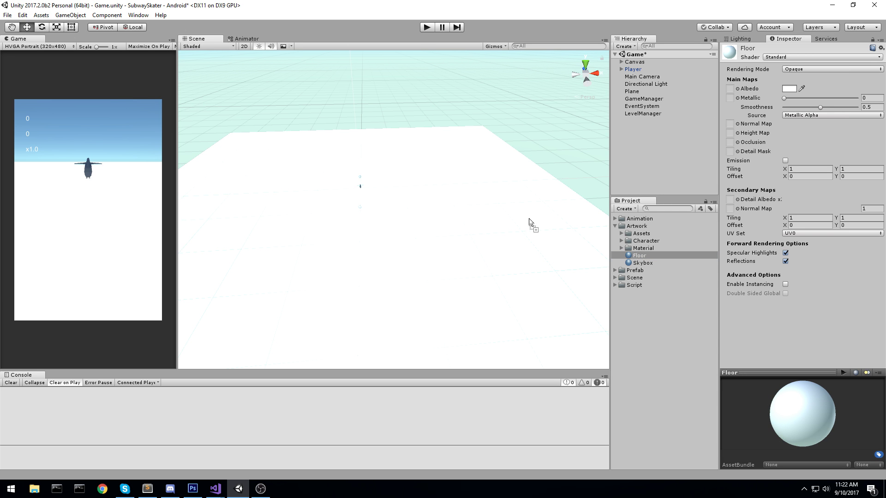
Step: Set the Floor material's albedo to a light cyan
left_click(788, 90)
left_click_drag(506, 126, 543, 115)
left_click(580, 156)
left_click(591, 82)
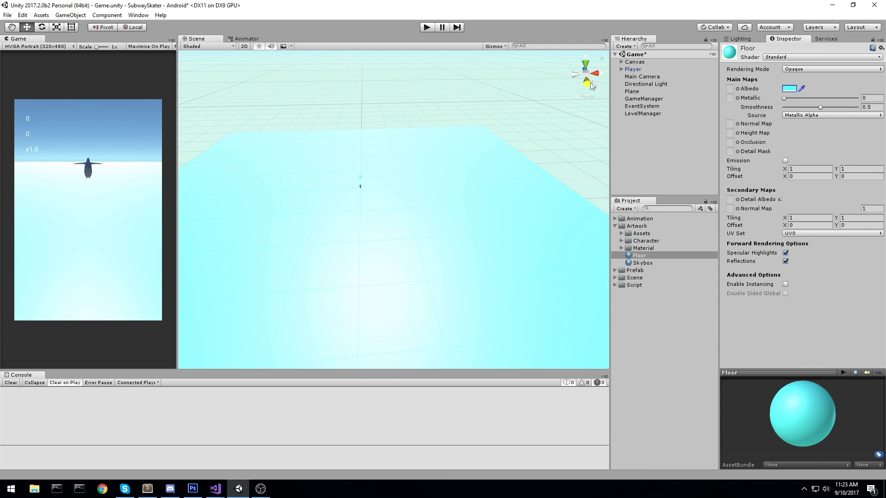
Step: Play-test the game with the cyan floor, set the Floor material's smoothness to 0.487 during the run, and stop it
left_click(428, 27)
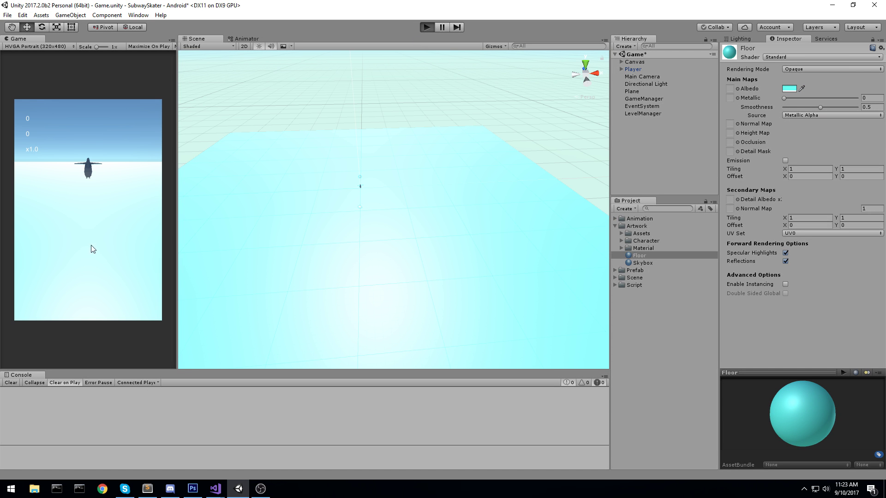
left_click(115, 148)
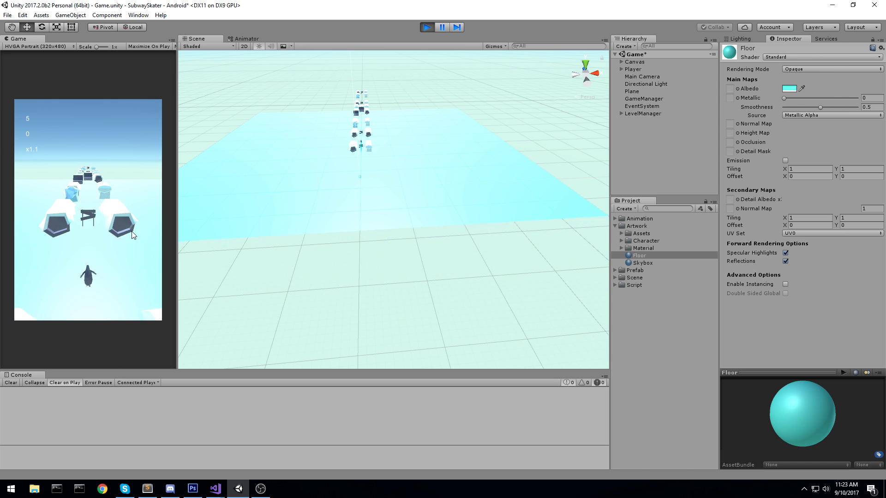
left_click_drag(784, 98, 820, 104)
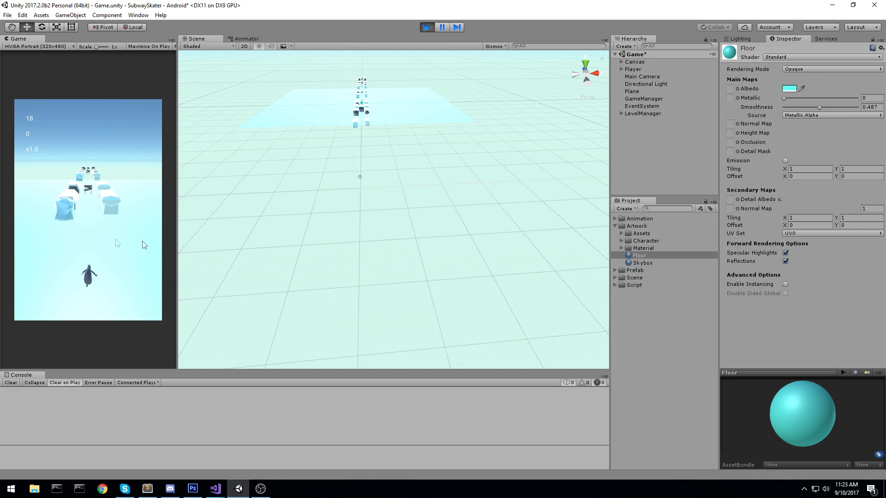
left_click_drag(139, 241, 4, 243)
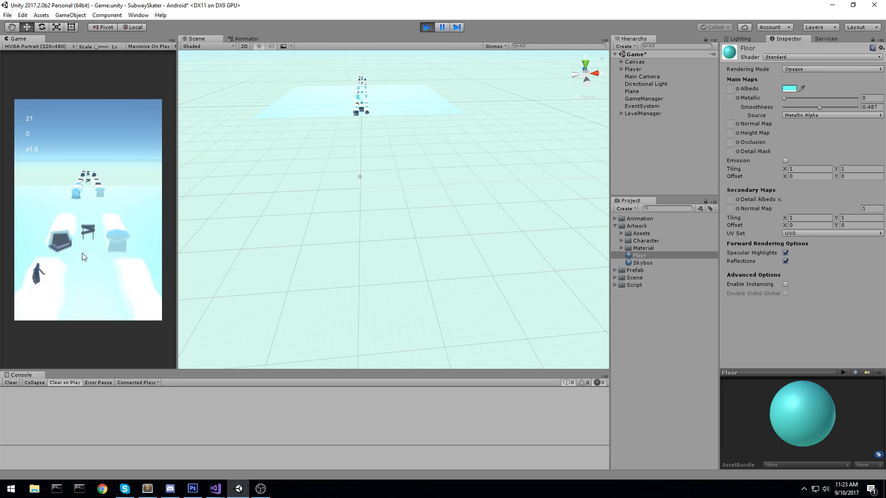
left_click_drag(160, 235, 183, 231)
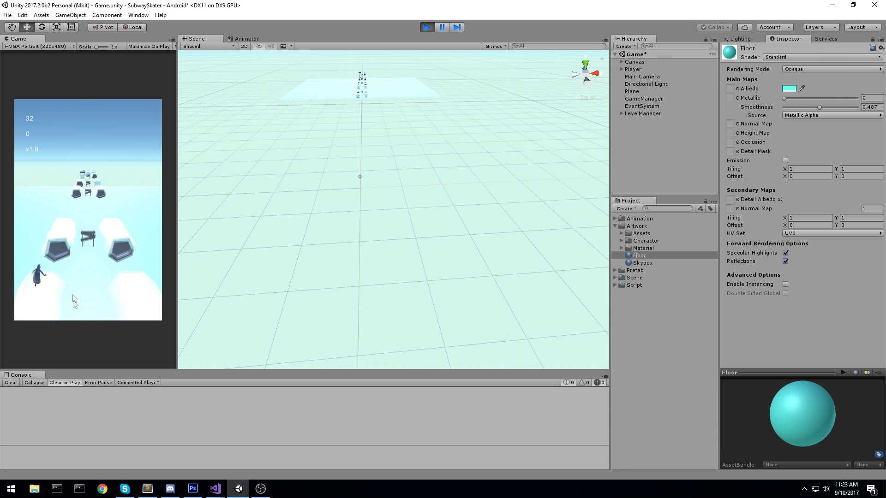
left_click(426, 26)
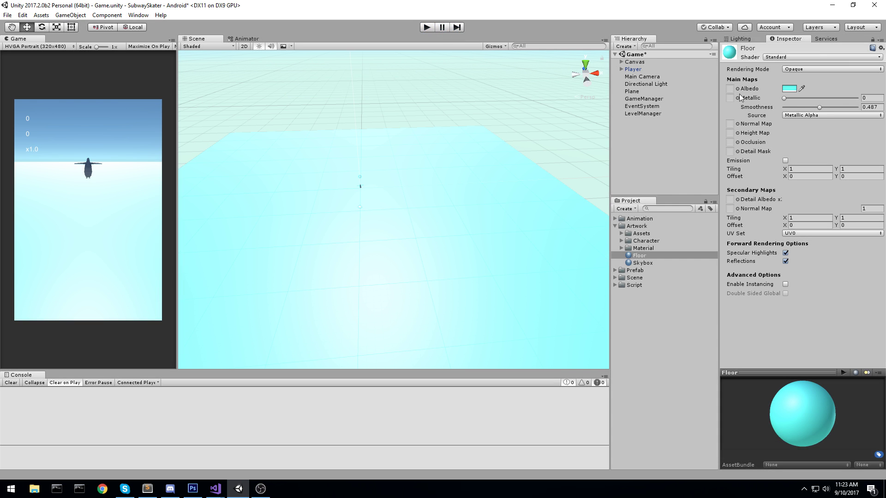
Step: Adjust the Floor material's albedo color and play-test the game, sliding under barriers and switching lanes
left_click(793, 89)
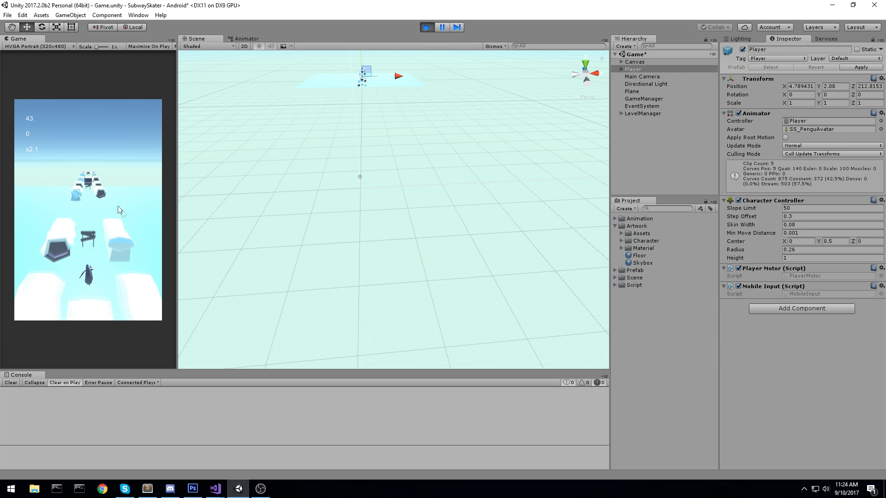
left_click_drag(129, 217, 131, 356)
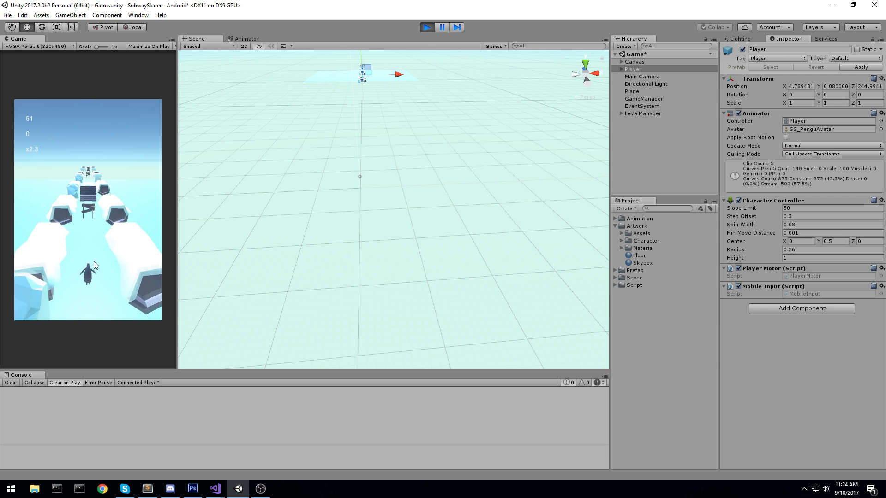
left_click_drag(97, 221, 124, 389)
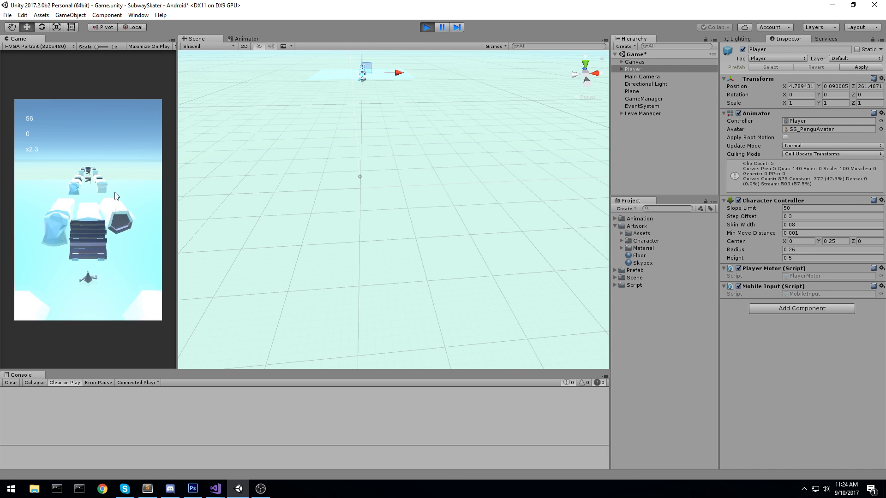
mouse_move(93, 214)
left_mouse_down()
mouse_move(147, 250)
mouse_move(120, 187)
mouse_move(27, 211)
left_mouse_up()
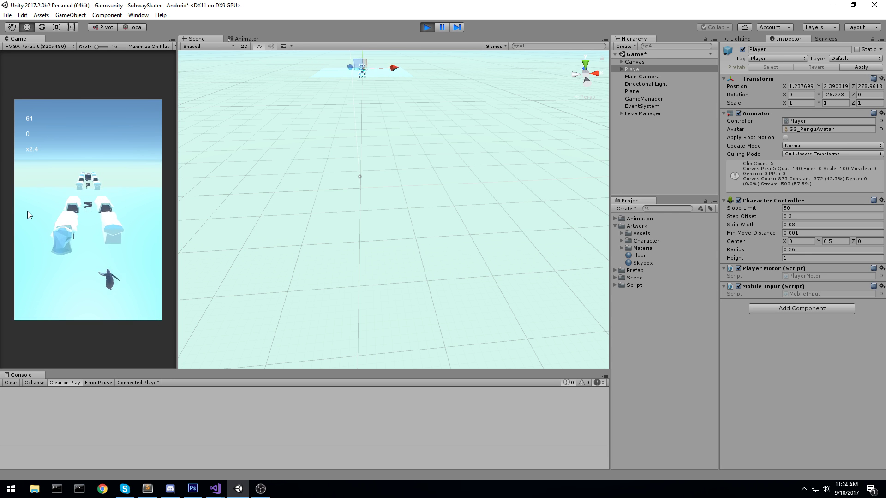
left_click_drag(100, 146, 81, 329)
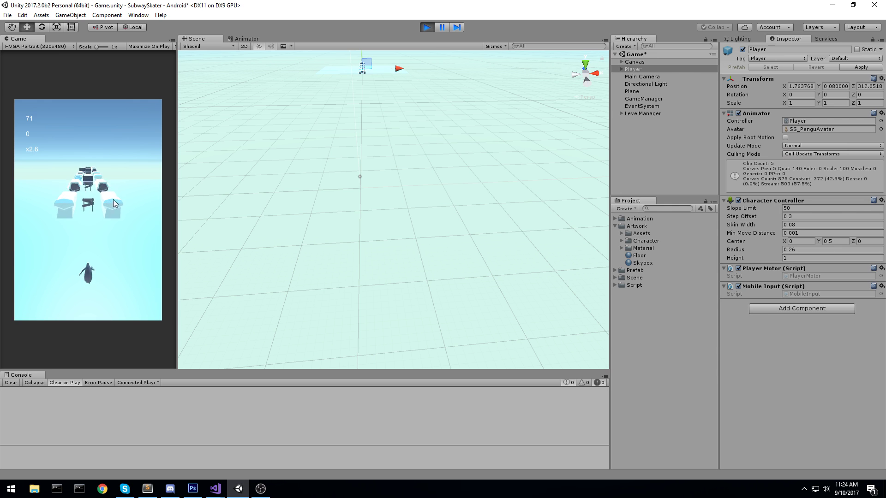
left_click_drag(106, 150, 132, 380)
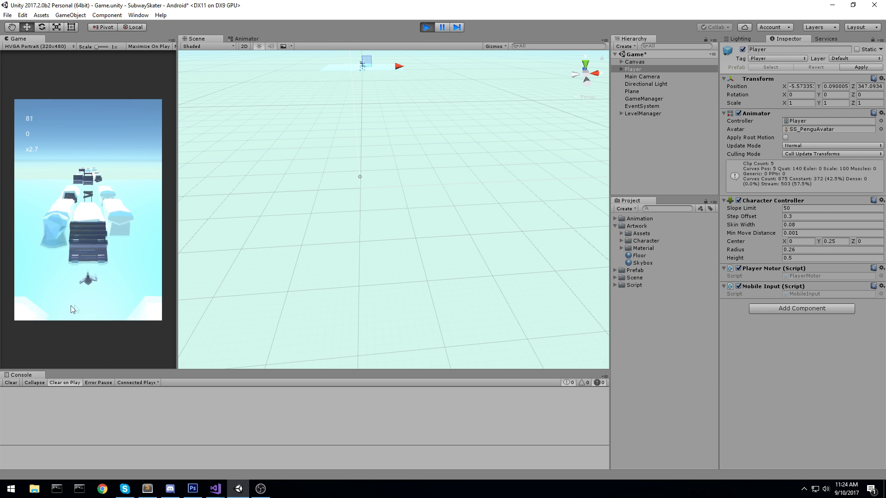
left_click_drag(137, 217, 113, 323)
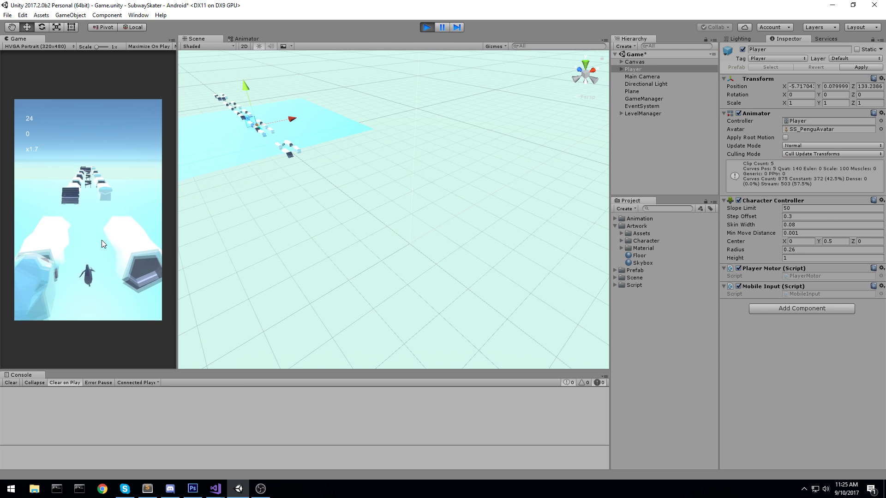
Step: Play-test another run, jumping, sliding and changing lanes through the obstacles on the adjusted floor, and stop the game
left_click_drag(121, 222, 71, 235)
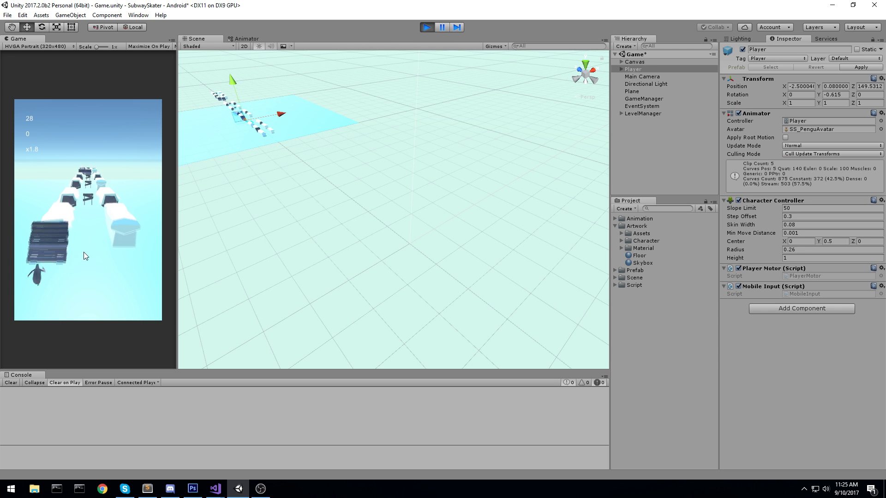
left_click_drag(58, 293, 88, 126)
mouse_move(74, 231)
left_mouse_down()
mouse_move(148, 220)
mouse_move(109, 354)
left_mouse_up()
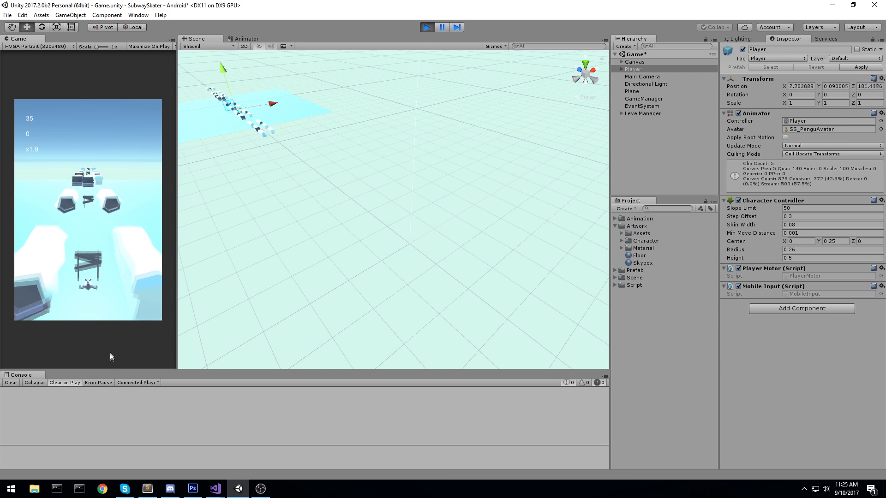
mouse_move(78, 244)
left_mouse_down()
mouse_move(143, 249)
mouse_move(121, 181)
left_mouse_up()
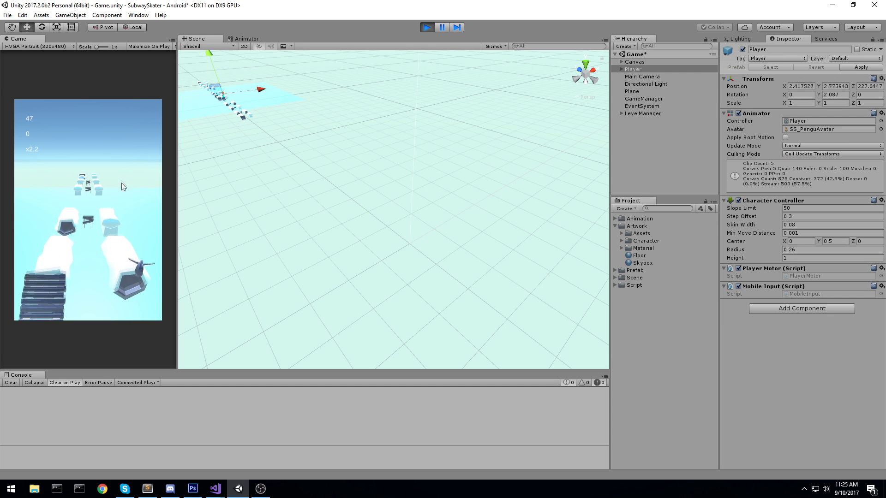
left_click_drag(120, 228, 133, 156)
left_click_drag(151, 215, 2, 162)
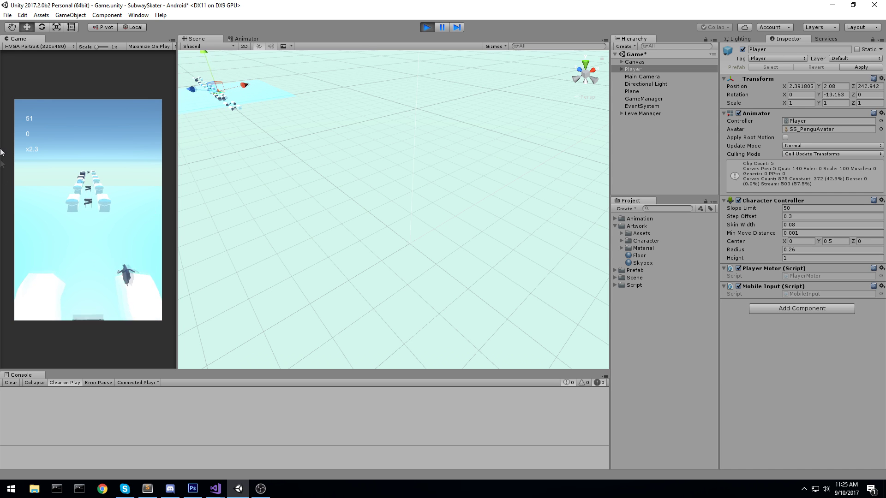
left_click_drag(94, 144, 113, 335)
left_click(427, 27)
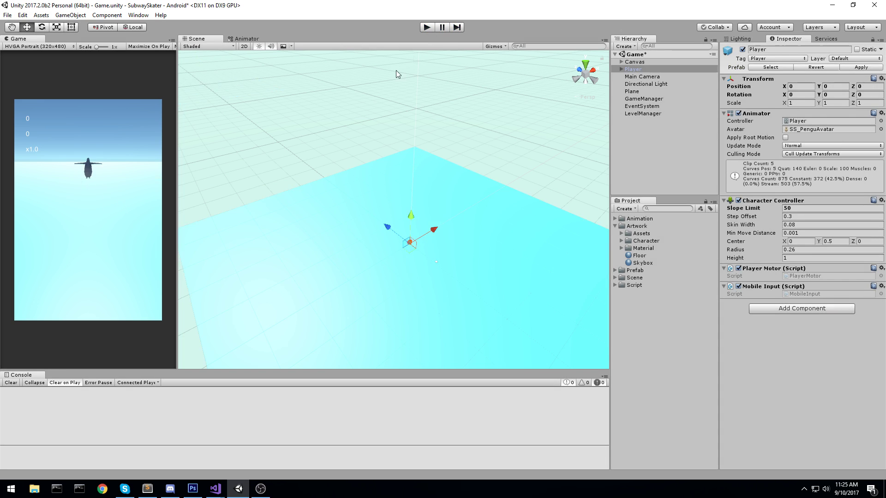
Step: Build and run the game for Android
key("ctrl+b")
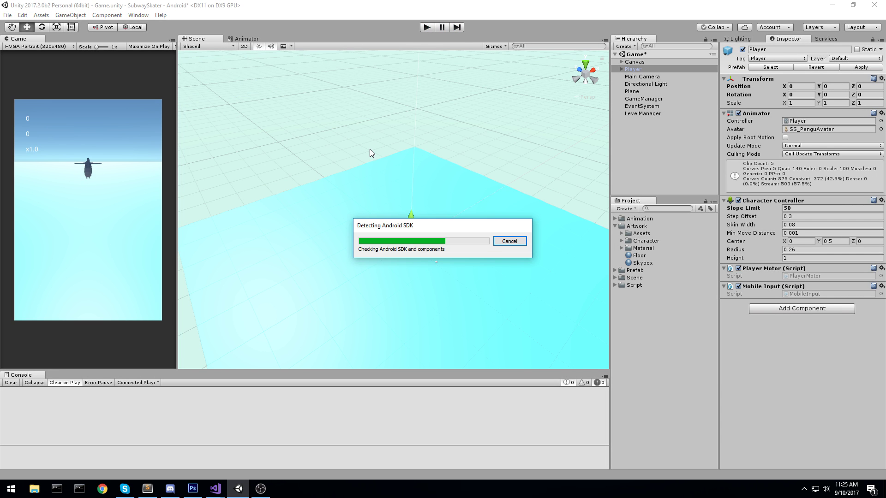